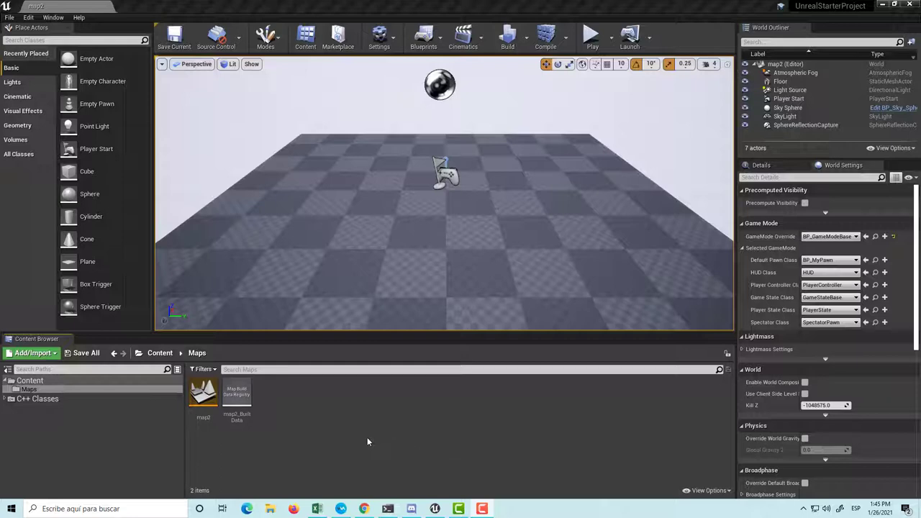
Step: In the UnrealStarterProject classes folder, set up a new C++ class with parent Character, named MyCharacter
click(62, 400)
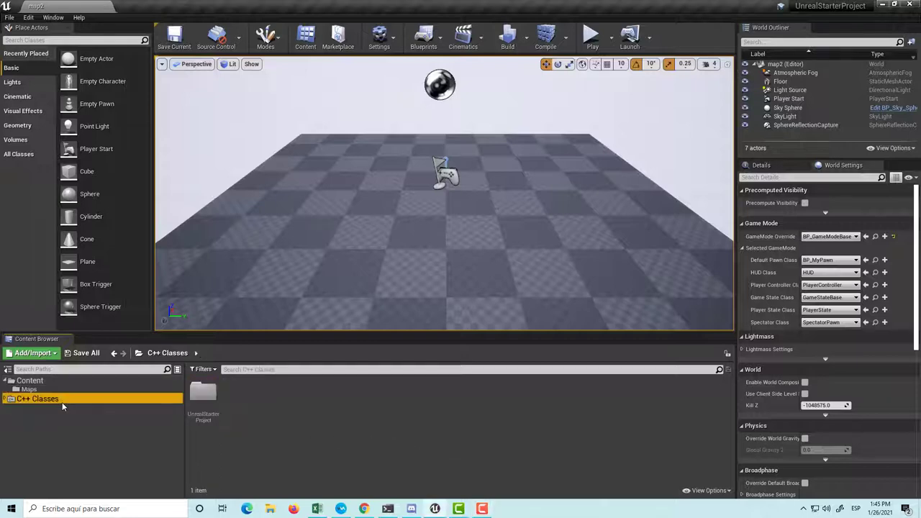
double_click(198, 416)
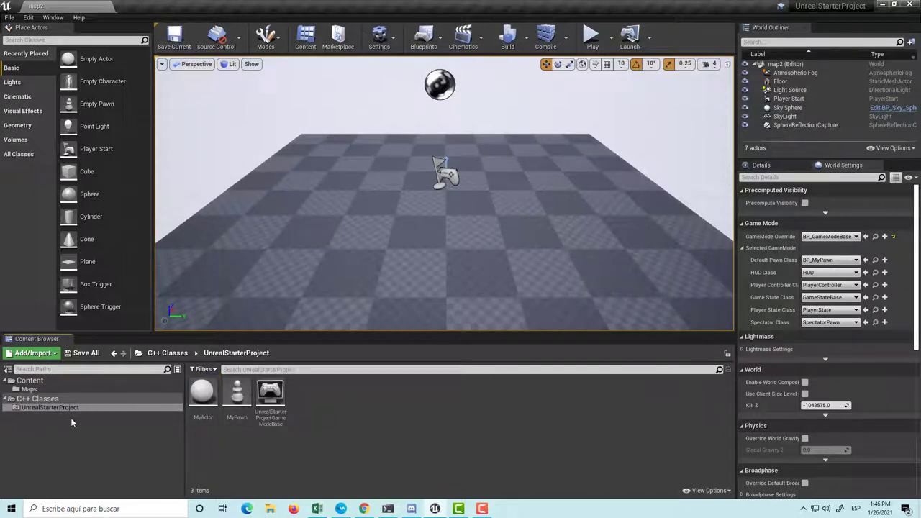
right_click(346, 429)
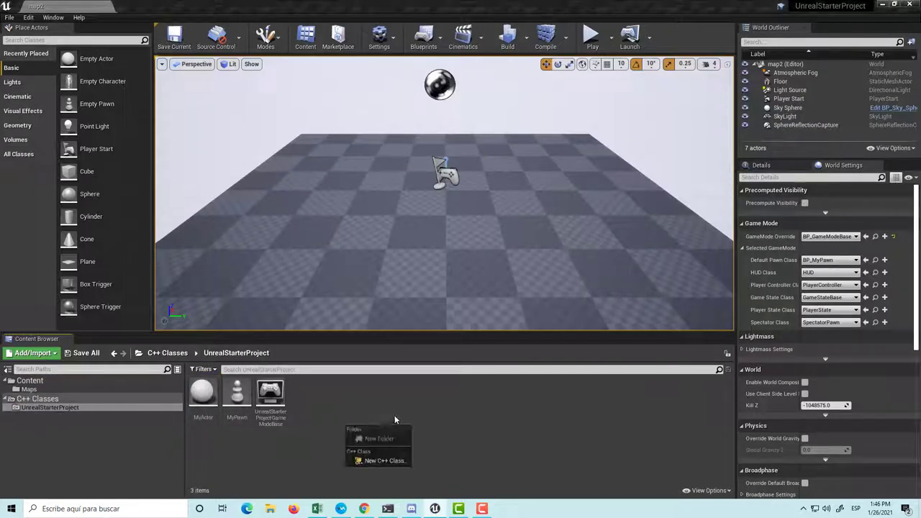
click(376, 461)
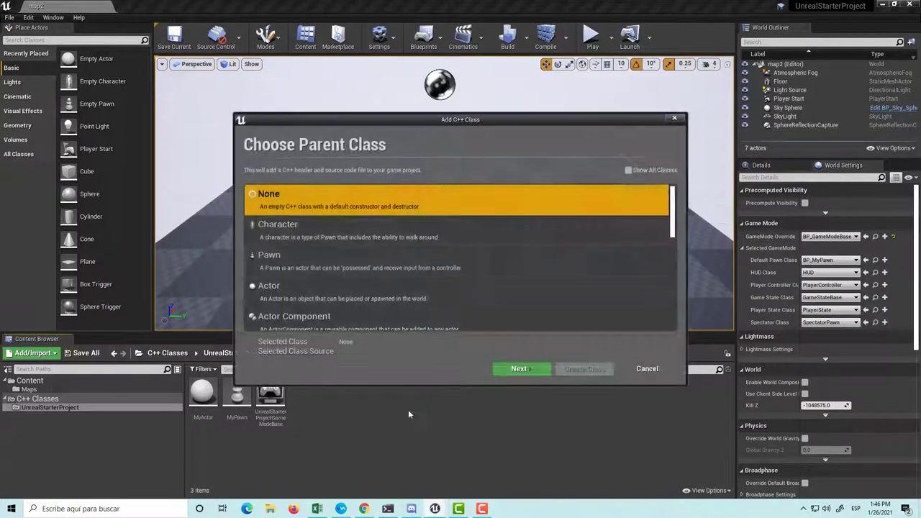
click(300, 231)
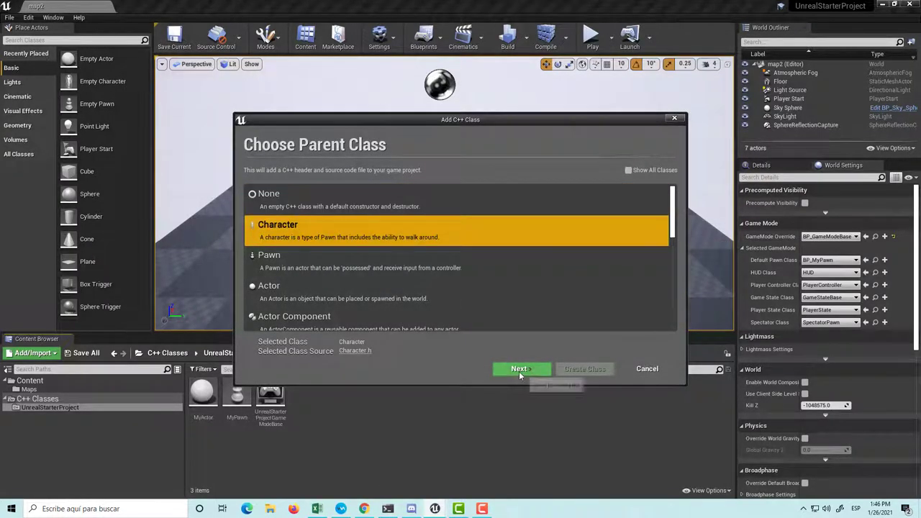
click(518, 371)
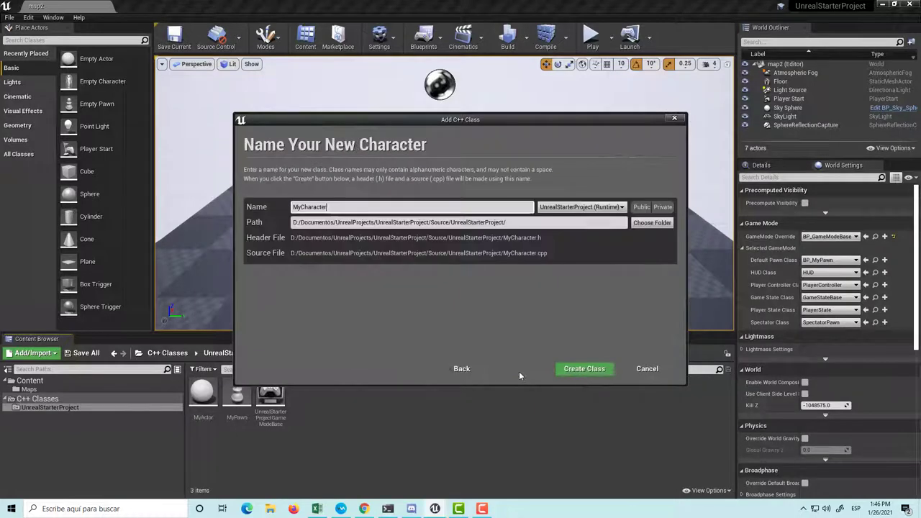
click(364, 209)
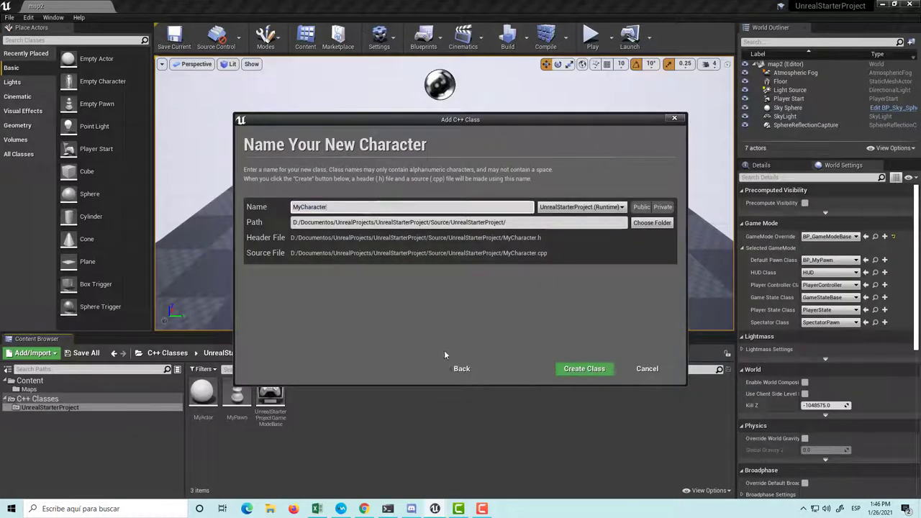
Step: Create the MyCharacter class and close the MyPawn.h and MyPawn.cpp tabs
click(580, 369)
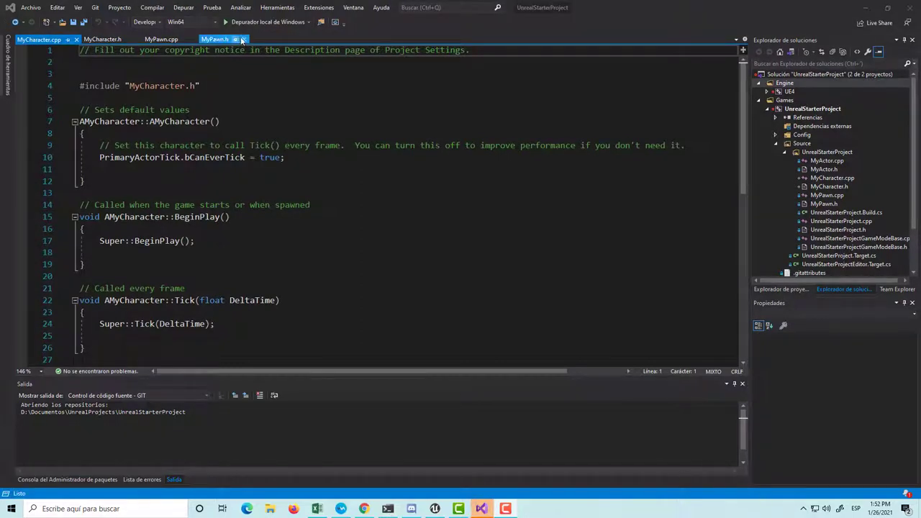
click(243, 40)
click(193, 40)
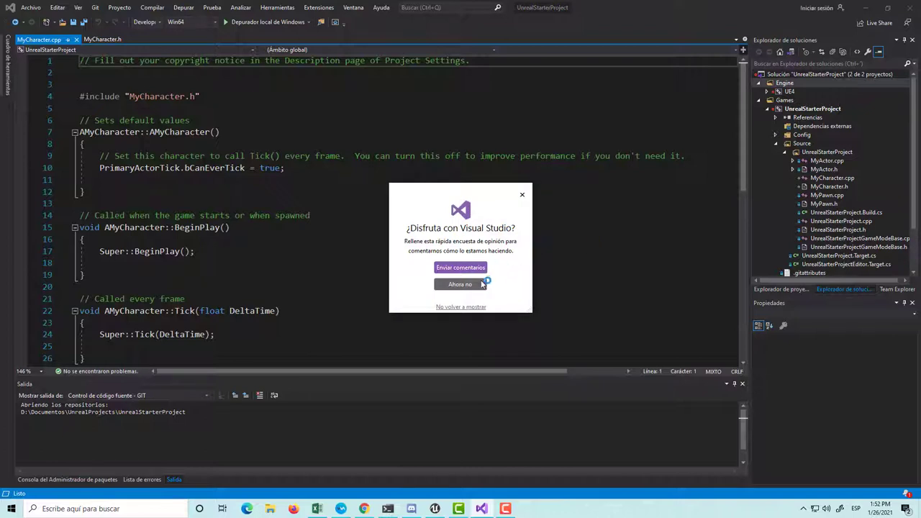
Step: Dismiss the feedback survey and reopen MyPawn.cpp from Solution Explorer
click(521, 195)
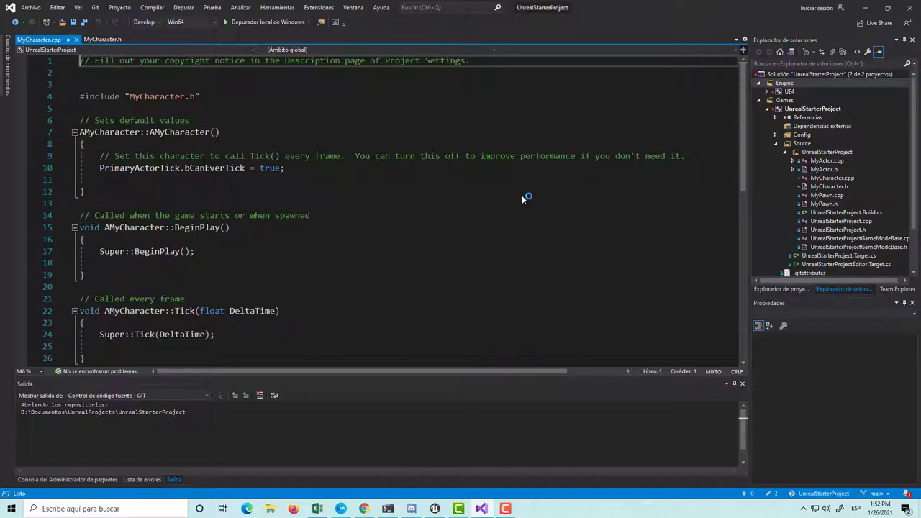
click(843, 178)
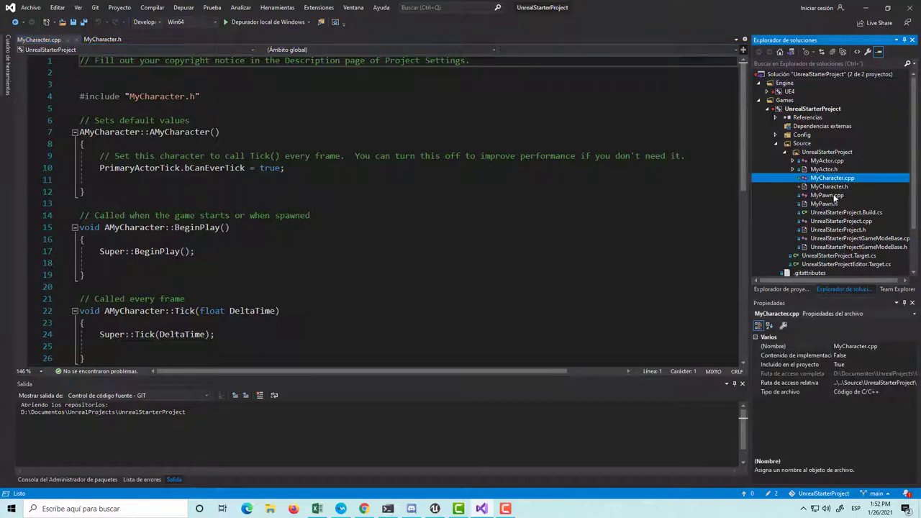
double_click(834, 195)
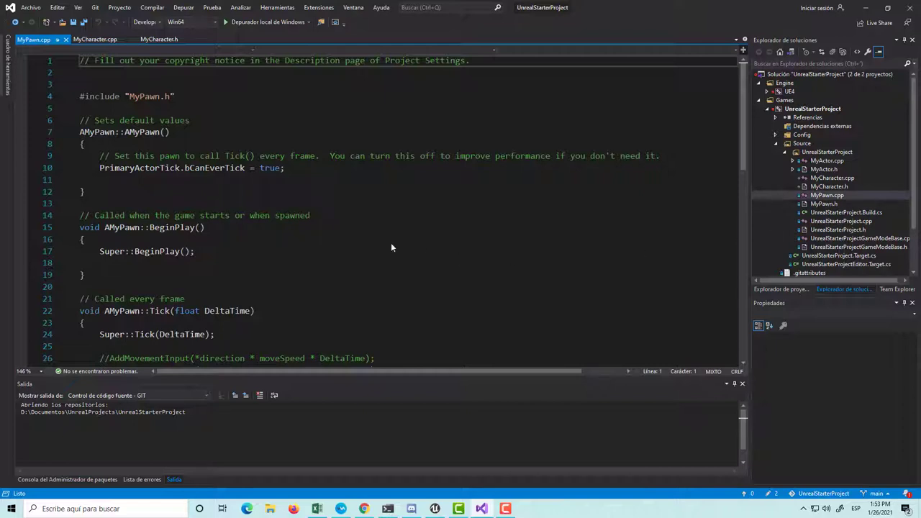
Step: Open MyPawn.h and compare it with the MyPawn.cpp source
double_click(826, 204)
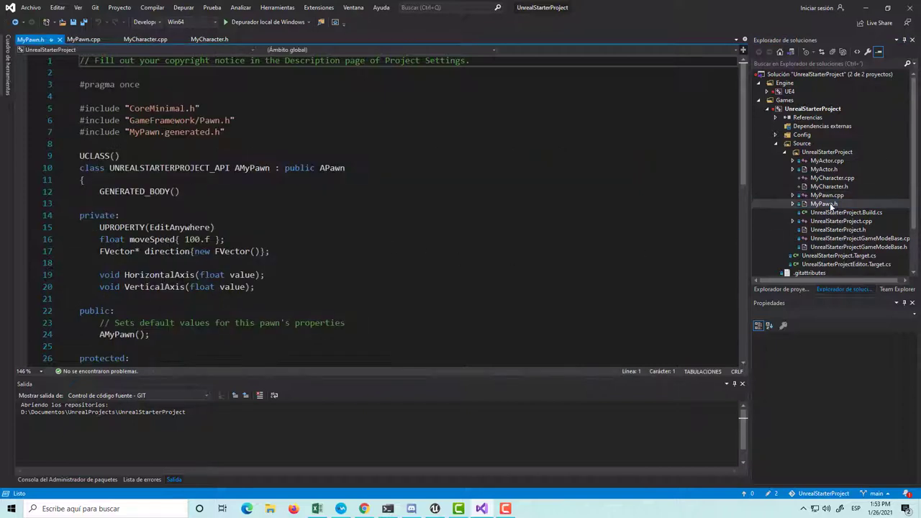
double_click(831, 205)
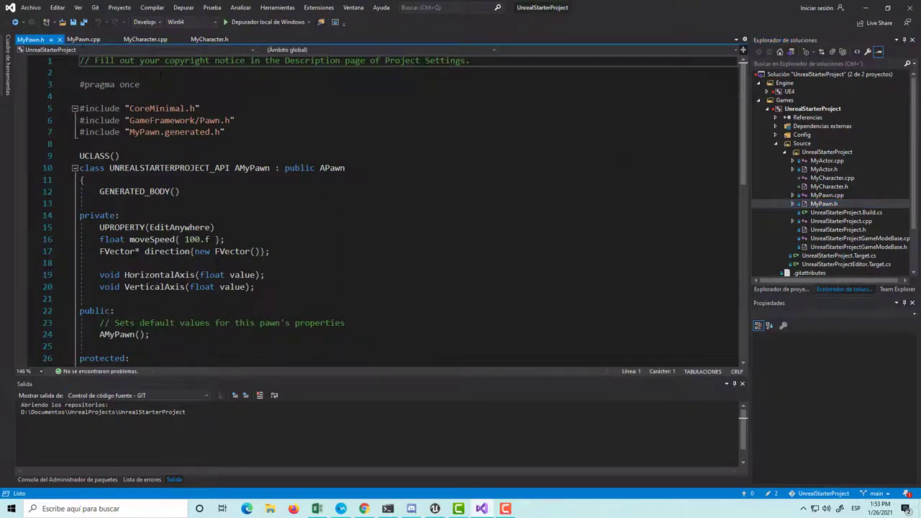
scroll(402, 209, down, 3)
scroll(403, 208, down, 2)
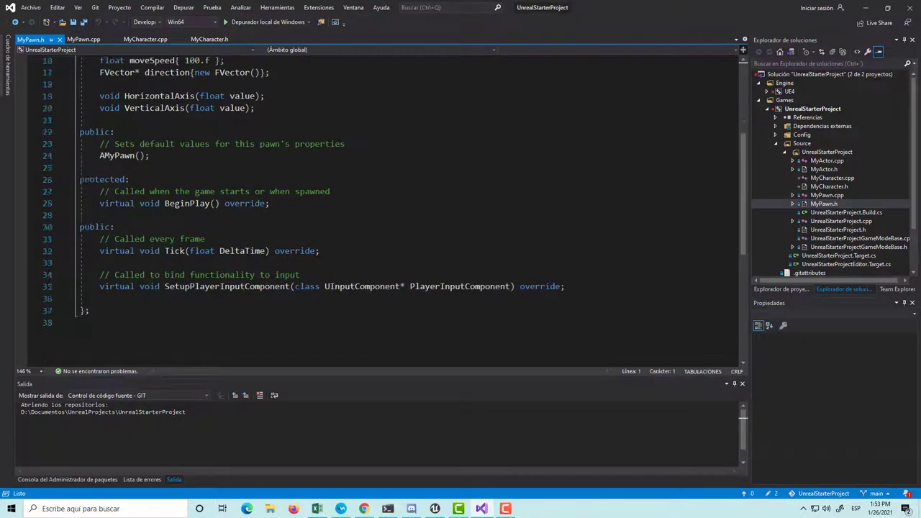
scroll(403, 209, up, 2)
click(80, 41)
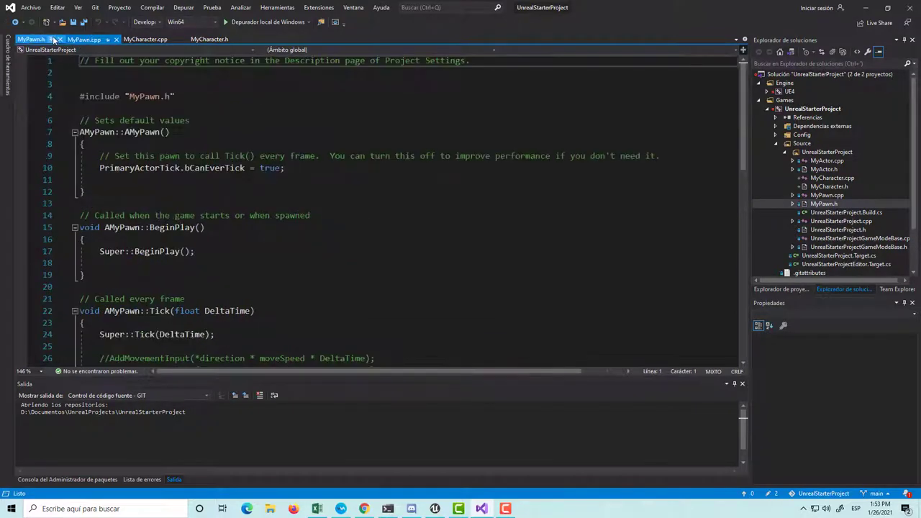
click(30, 40)
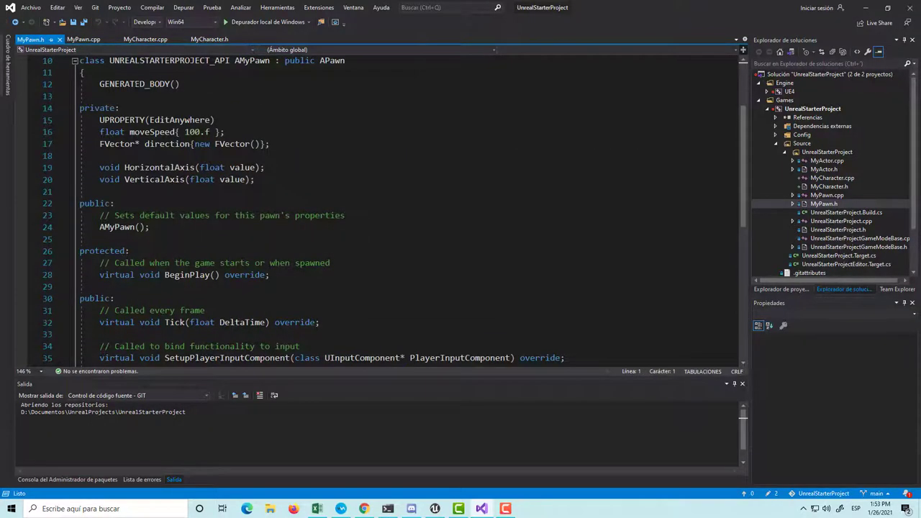
scroll(403, 209, down, 3)
scroll(403, 209, up, 4)
Step: Compare the MyCharacter.h header against MyPawn.h
click(207, 41)
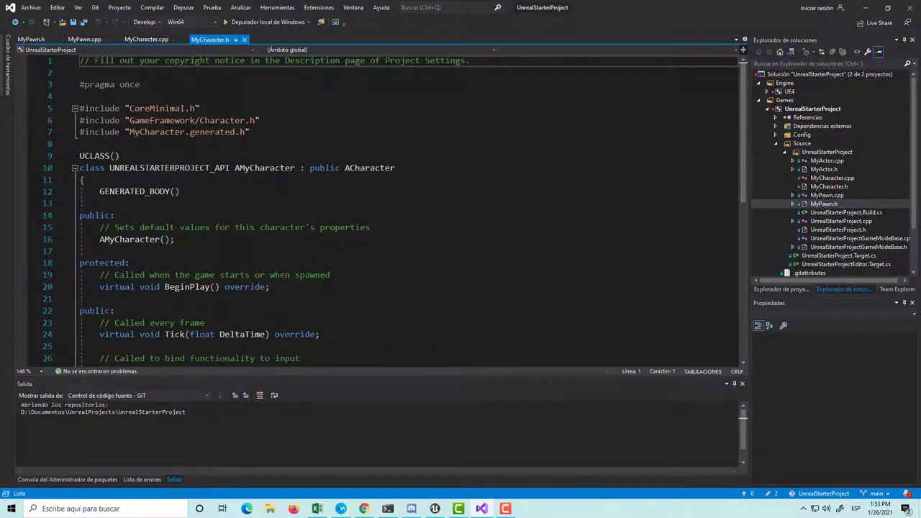
scroll(394, 210, down, 3)
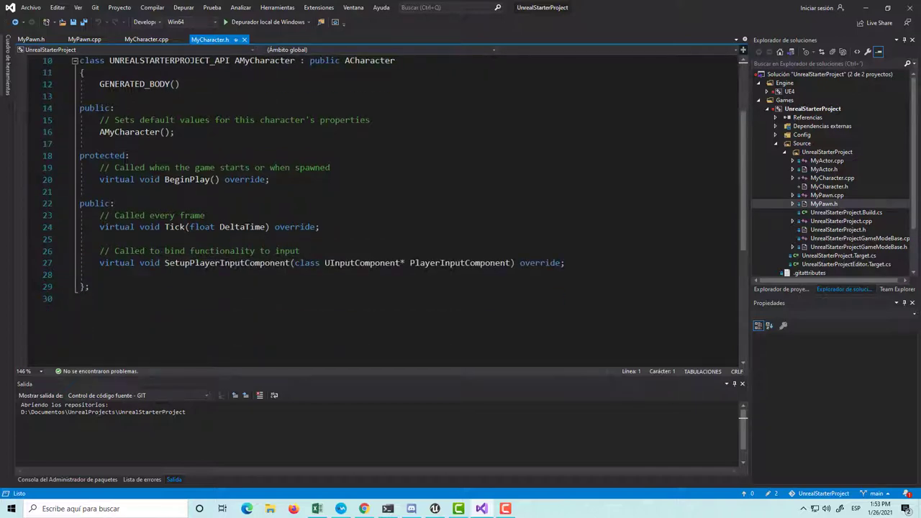
scroll(394, 196, up, 1)
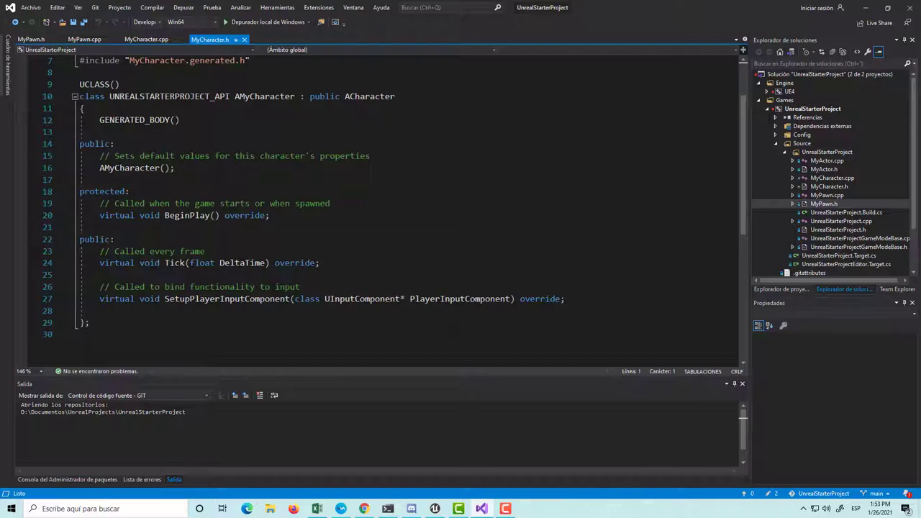
click(36, 40)
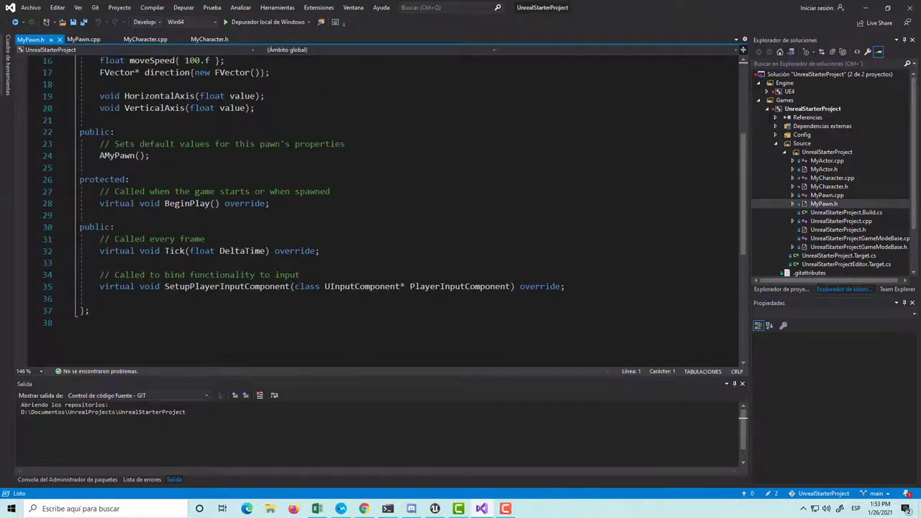
scroll(394, 208, up, 1)
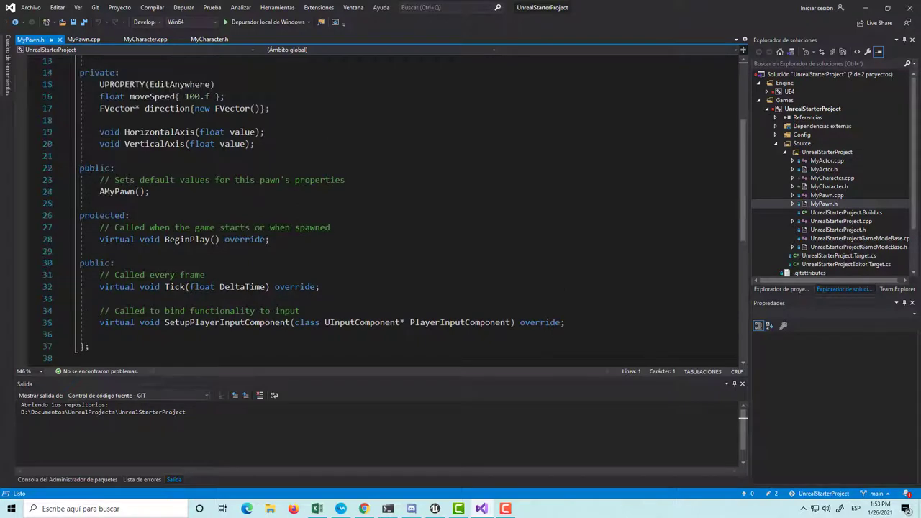
click(212, 41)
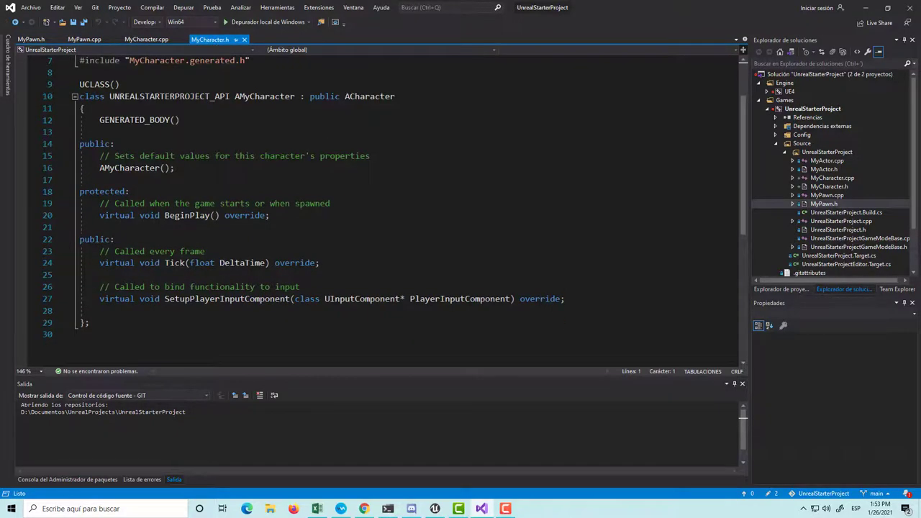
scroll(436, 313, up, 1)
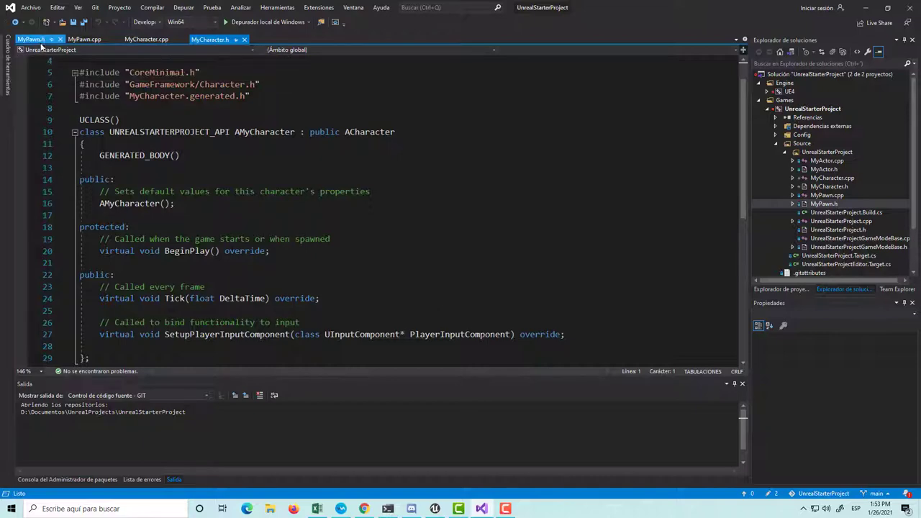
click(39, 41)
Step: Find MyPawn.cpp's commented-out AddMovementInput line, then locate MyCharacter.cpp's input setup function
click(93, 40)
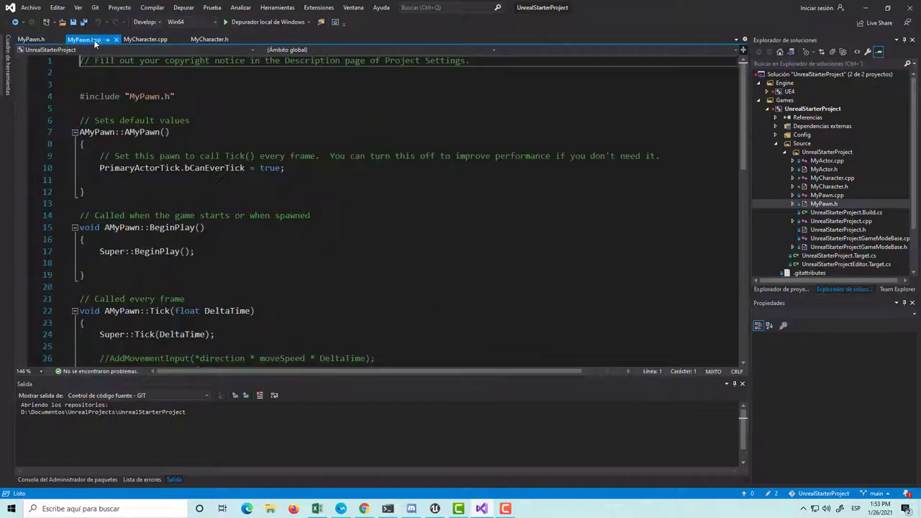
scroll(213, 180, down, 5)
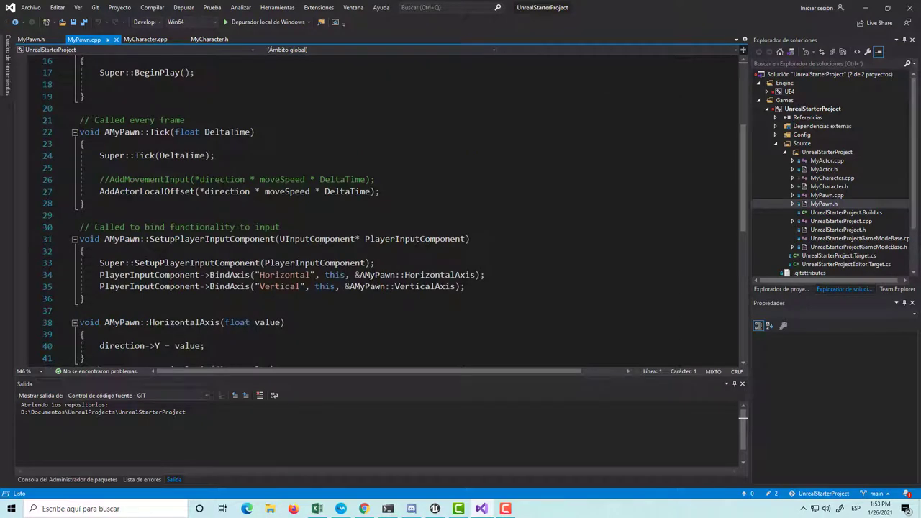
triple_click(212, 180)
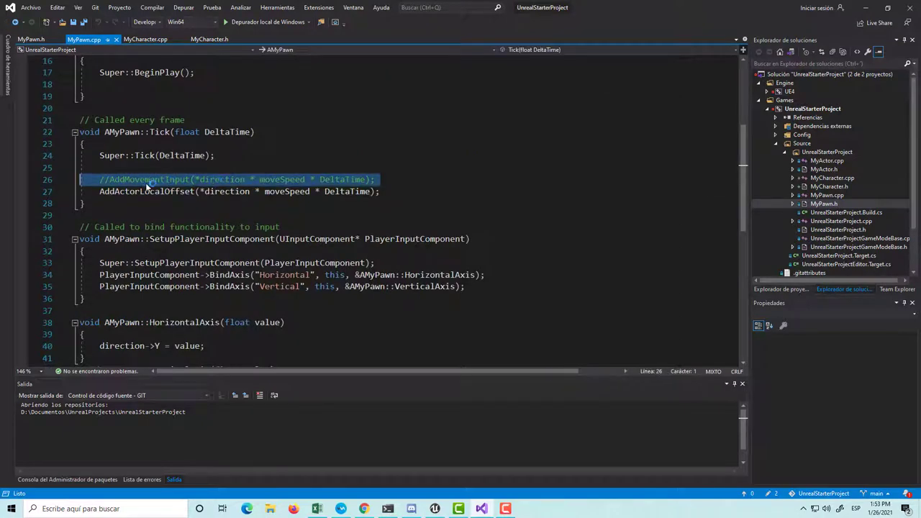
click(213, 40)
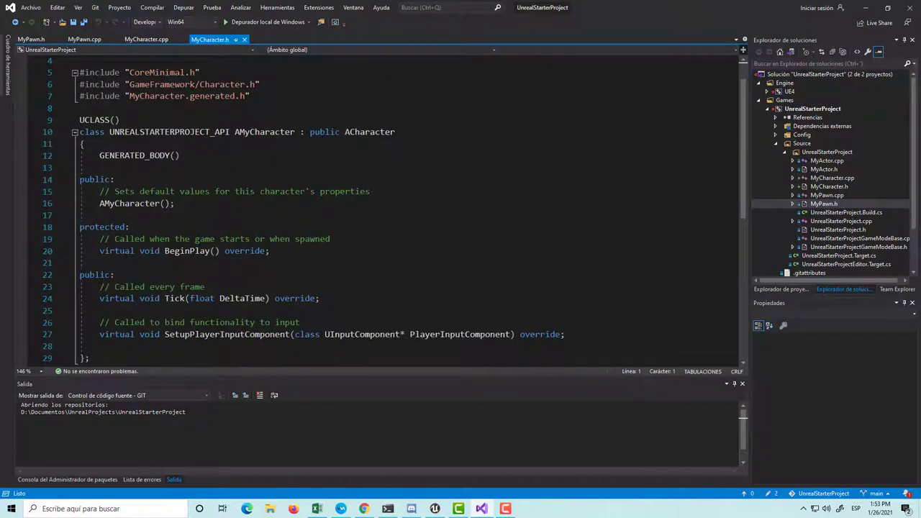
click(146, 39)
scroll(360, 209, down, 4)
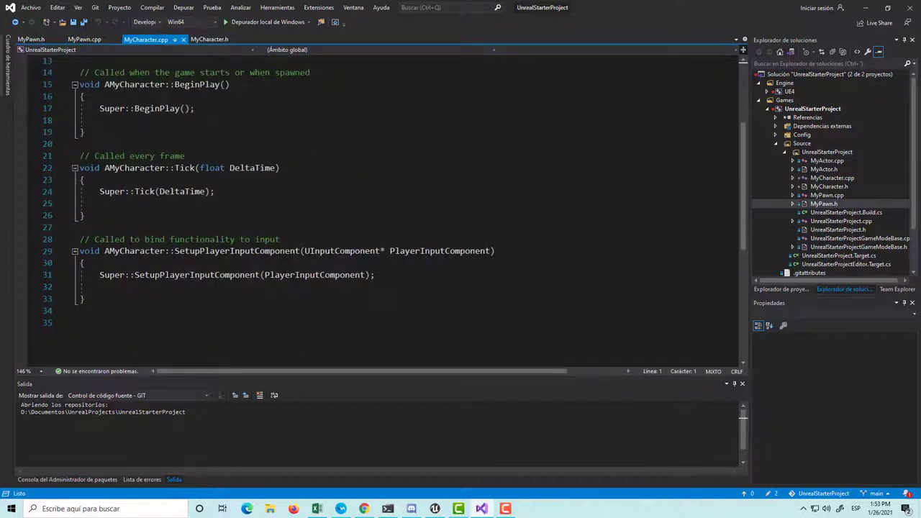
click(208, 301)
key(Up)
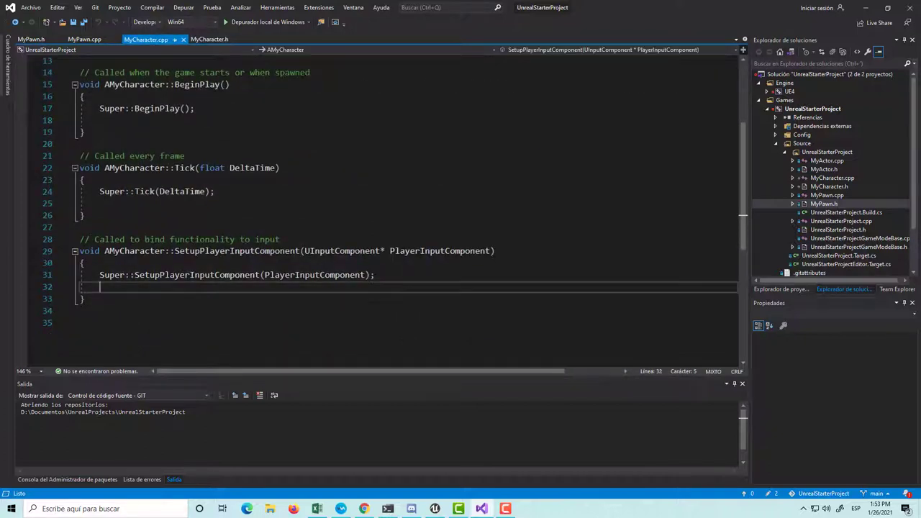
click(435, 509)
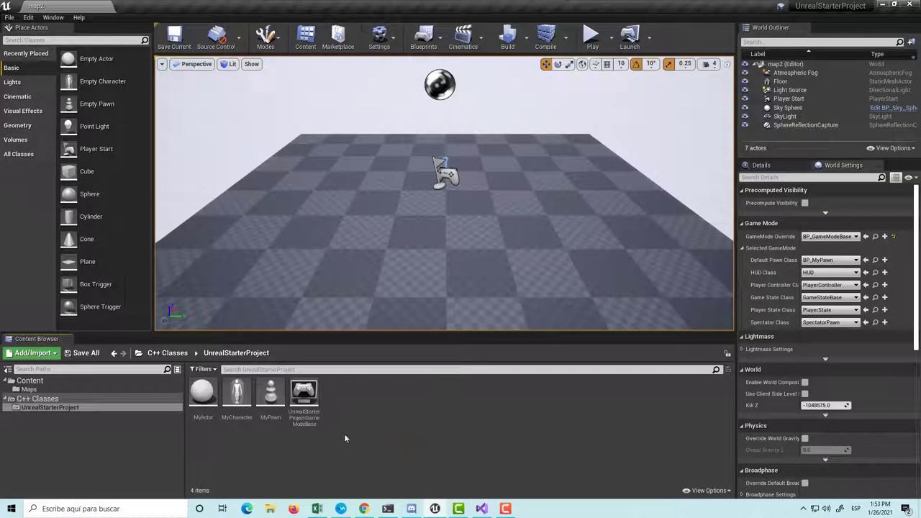
Step: Create a Blueprint class from the MyCharacter C++ class, naming it BP_MyCharacter
click(240, 410)
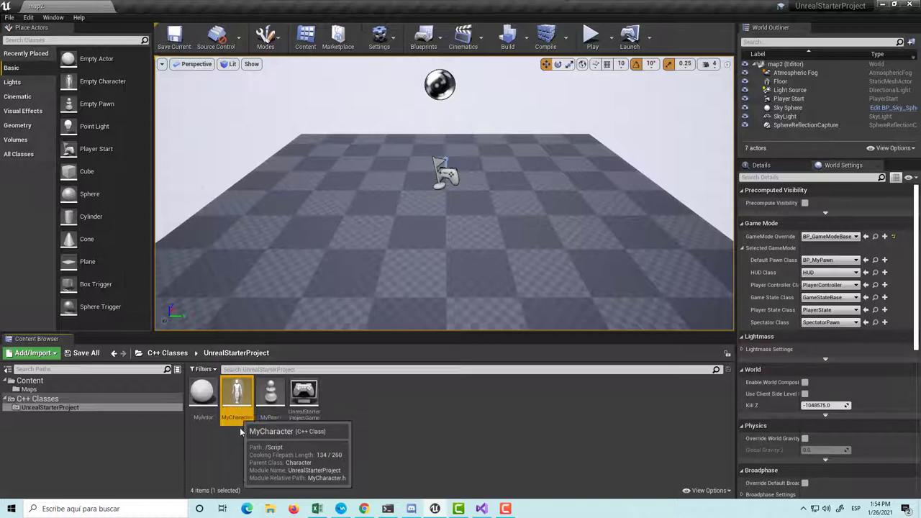
right_click(243, 430)
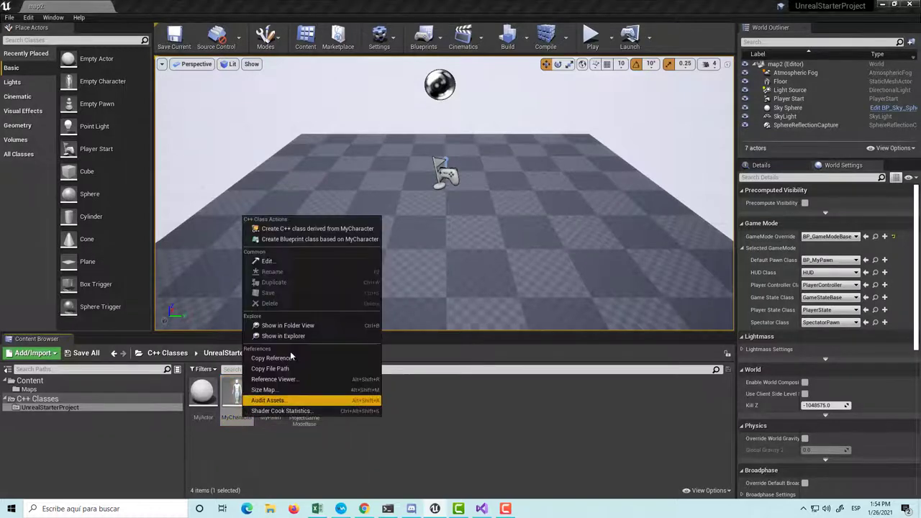
click(306, 243)
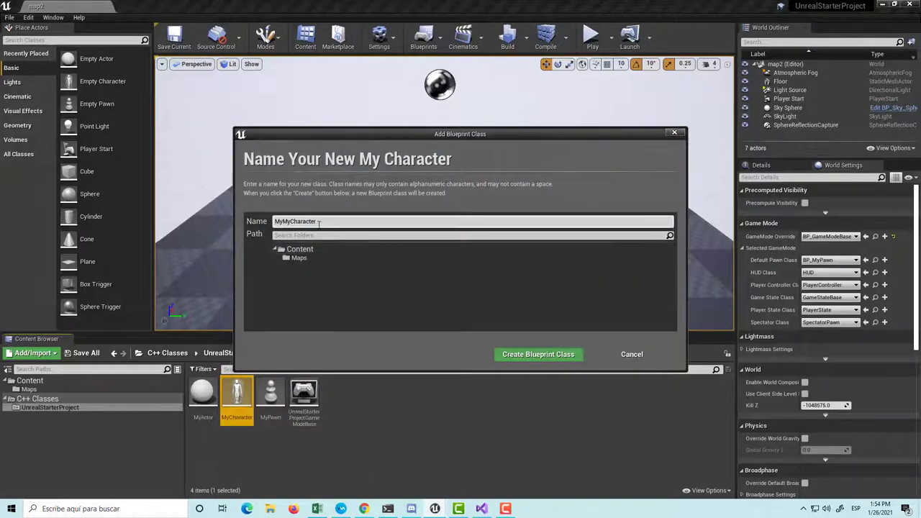
click(362, 222)
key(Home)
key(Delete)
key(Delete)
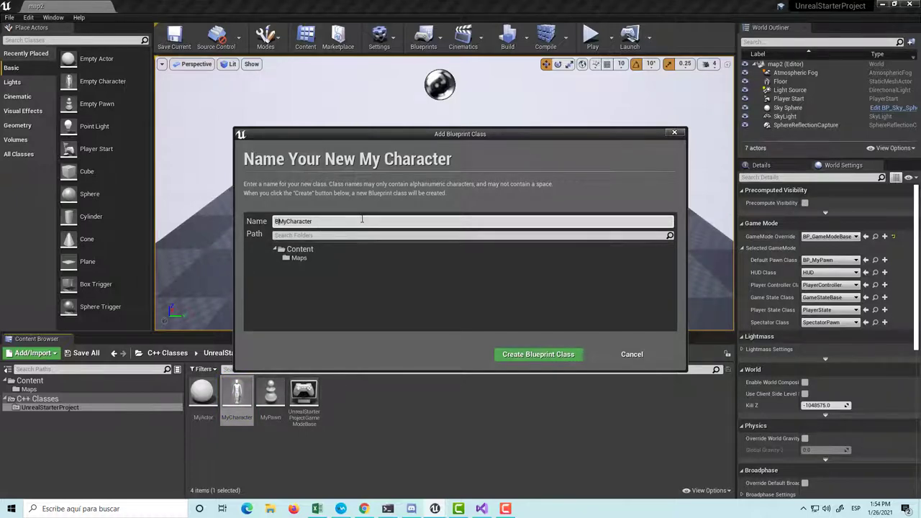
text(BP_)
click(532, 356)
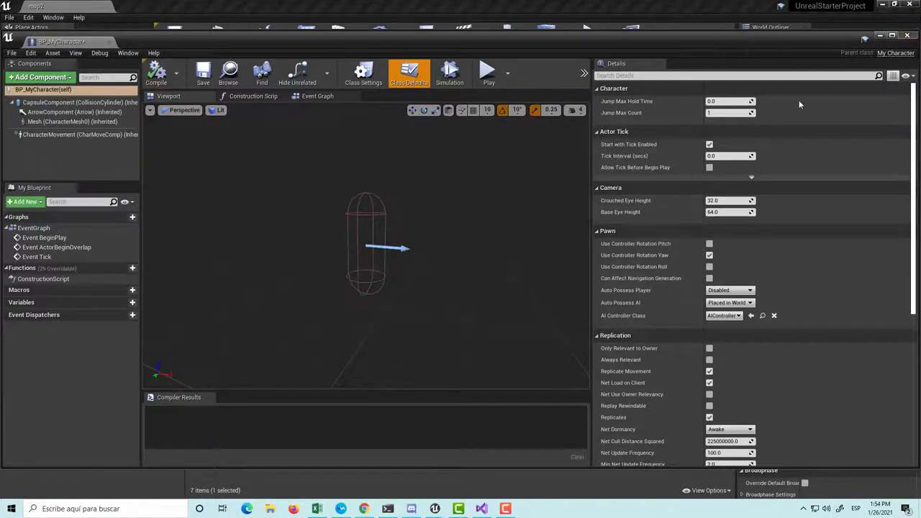
Step: Close the Blueprint editor, save map2, and start a new level from the Default template
click(911, 36)
key(ctrl+s)
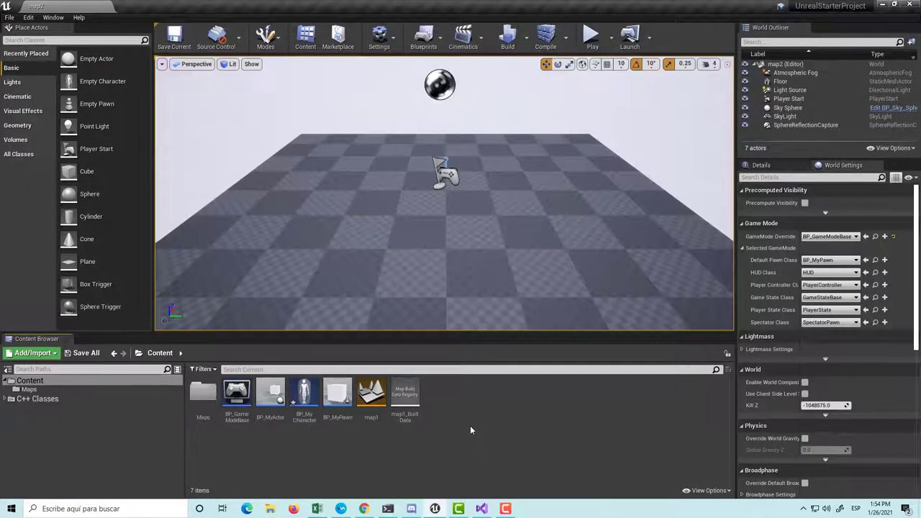
key(ctrl+n)
click(393, 221)
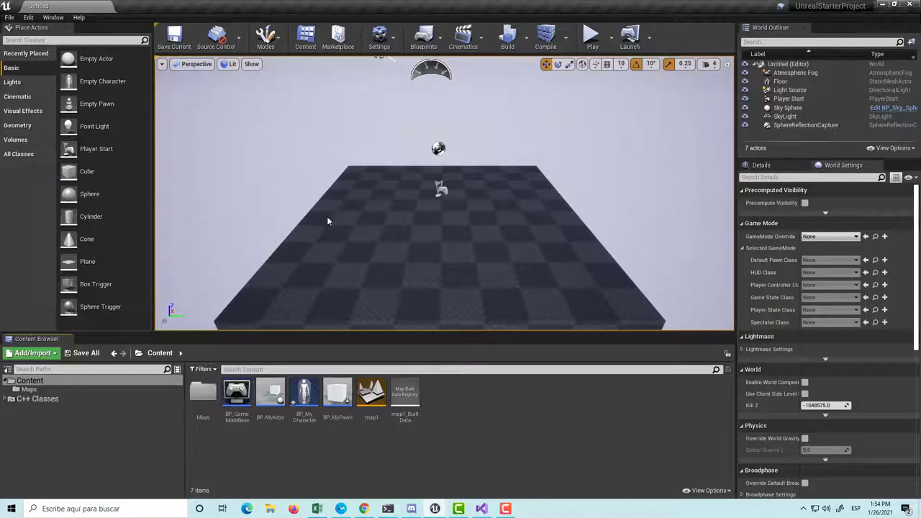
Step: Save the new level as map3
key(ctrl+s)
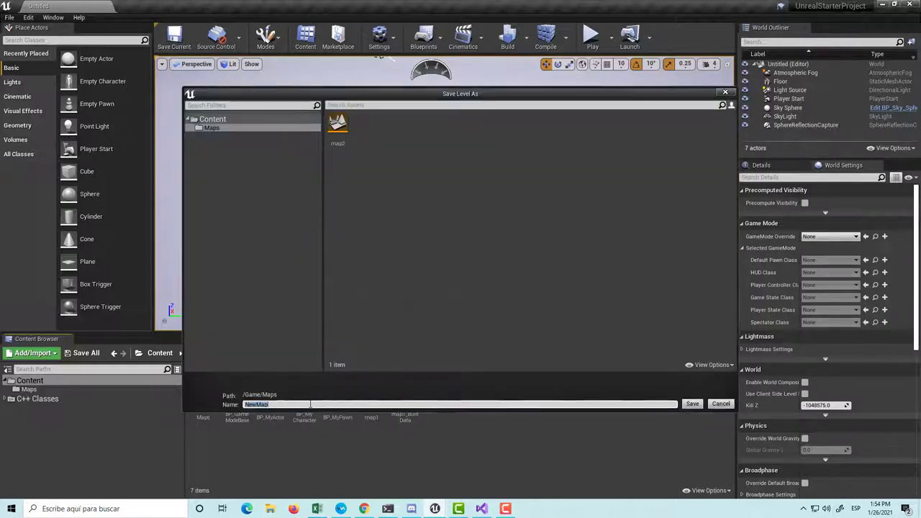
text(map3)
key(Return)
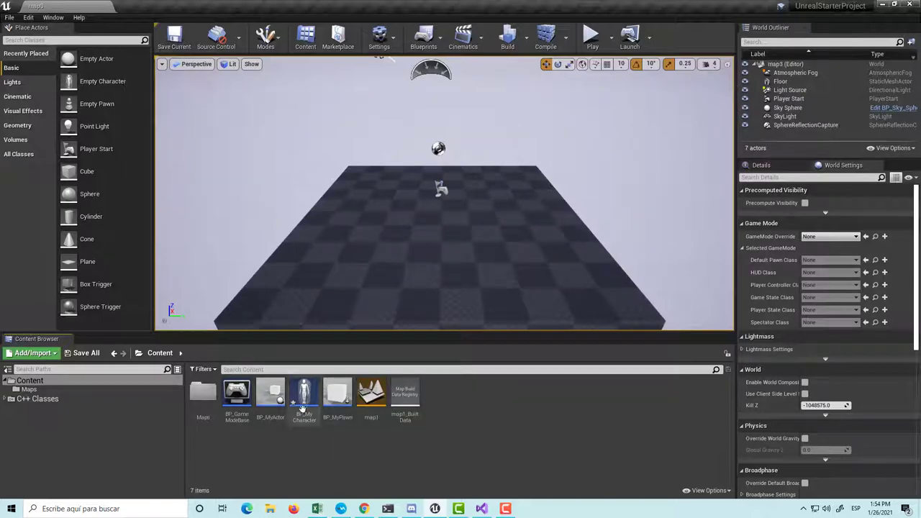
Step: Open BP_MyCharacter from the Content folder in the full Blueprint editor
double_click(201, 392)
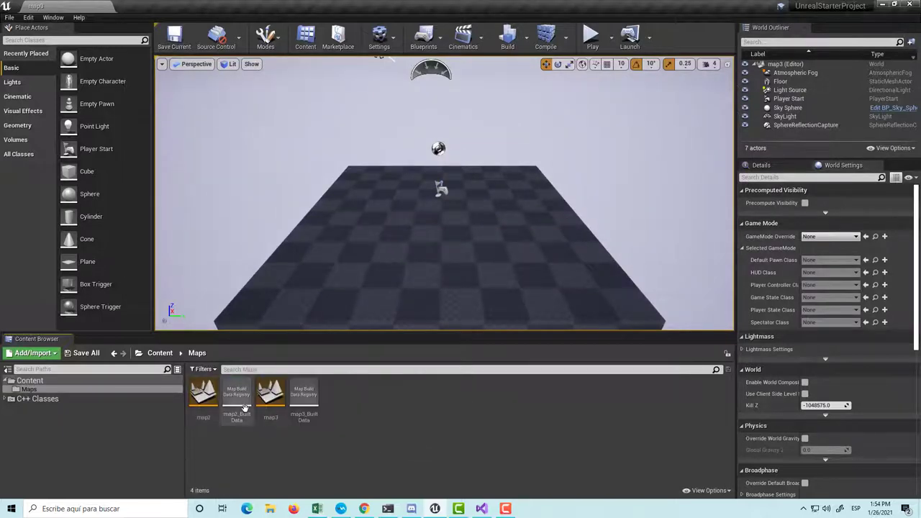
key(alt+Left)
click(302, 477)
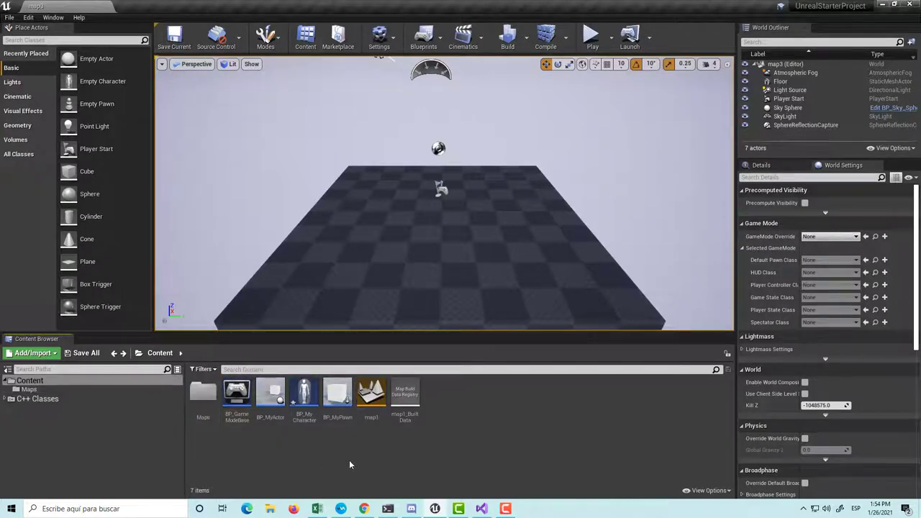
click(305, 417)
double_click(305, 419)
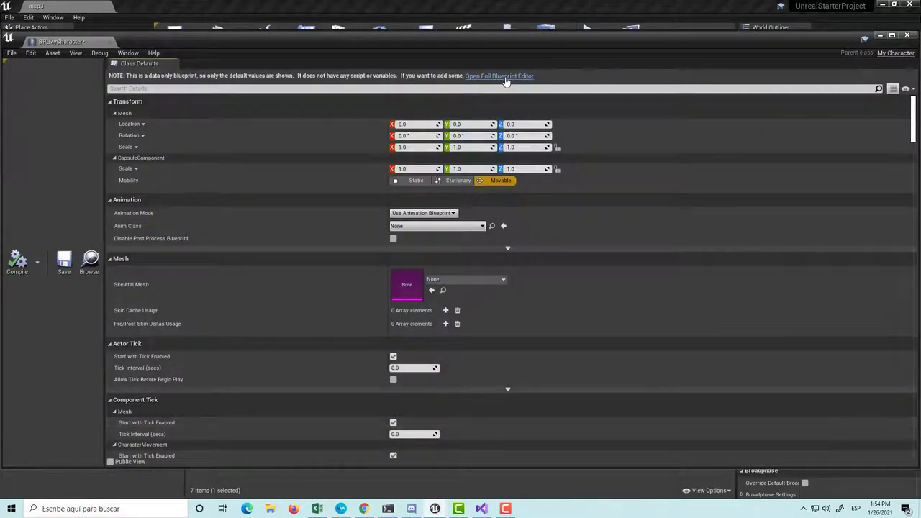
click(499, 75)
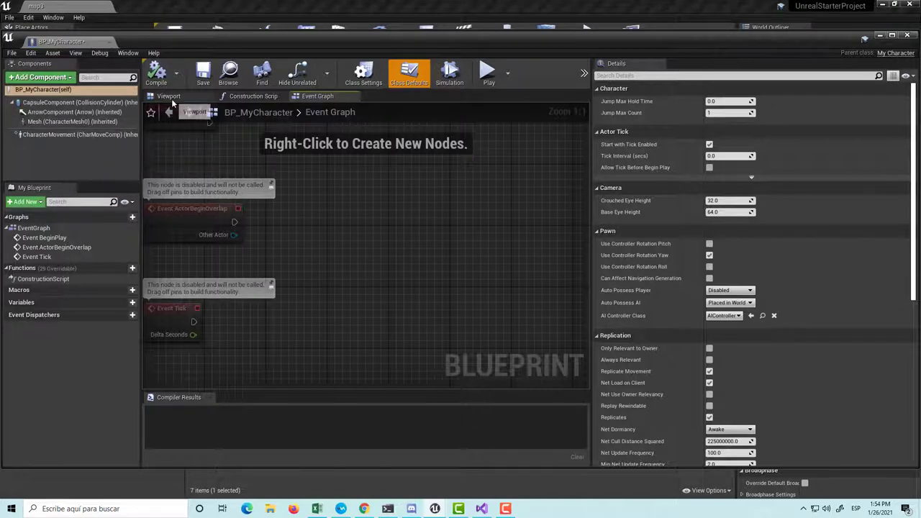
Step: In the Viewport, select the Mesh component and check its empty Skeletal Mesh list
click(170, 96)
click(72, 121)
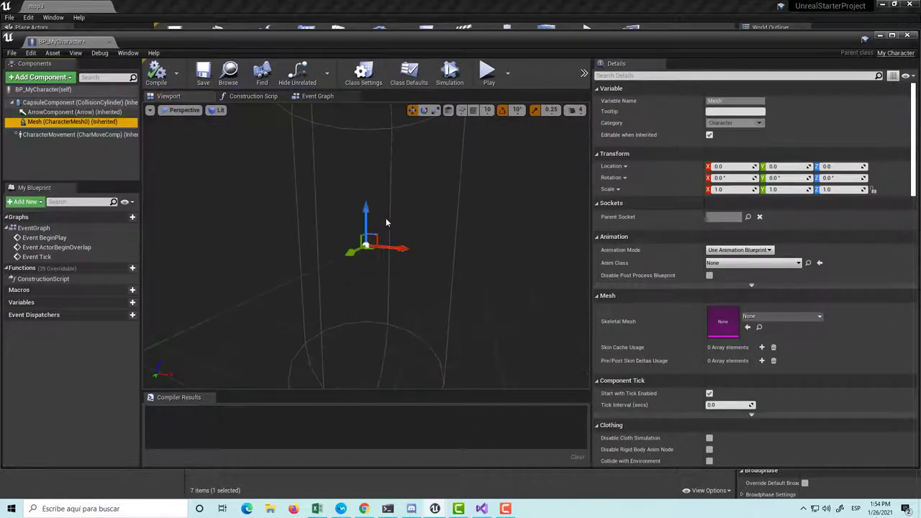
click(814, 316)
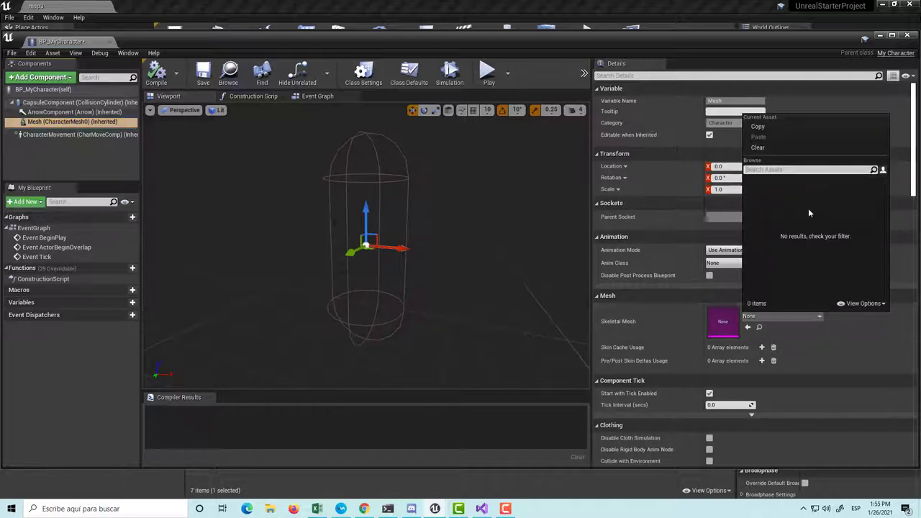
click(451, 288)
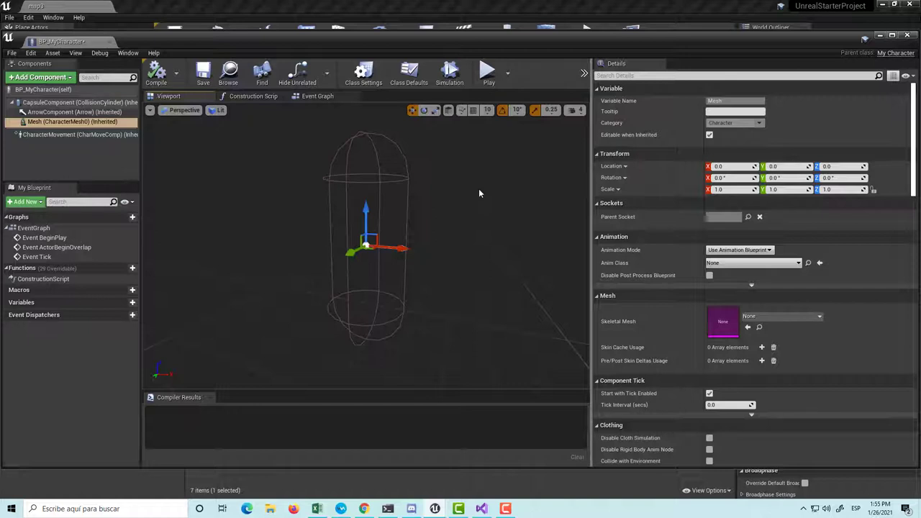
click(157, 509)
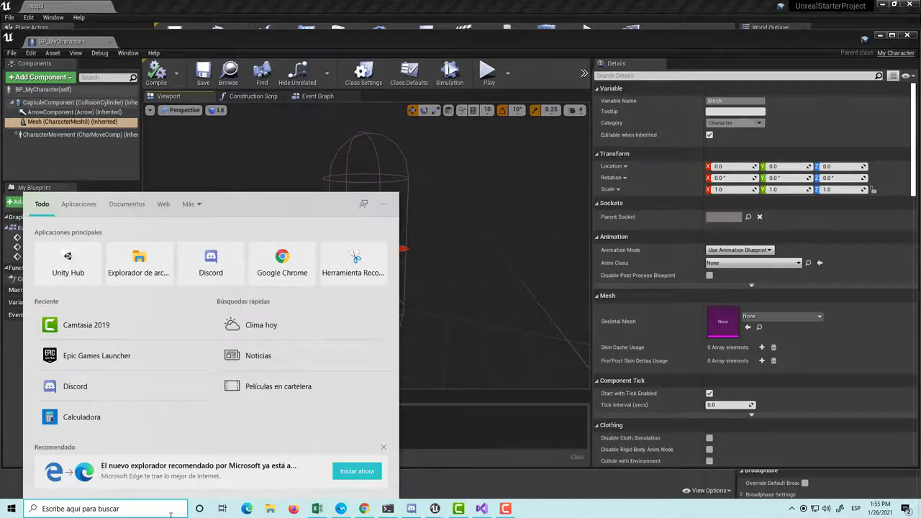
Step: Launch Epic Games Launcher and open the Animation Starter Pack page from the Library vault
text(epic)
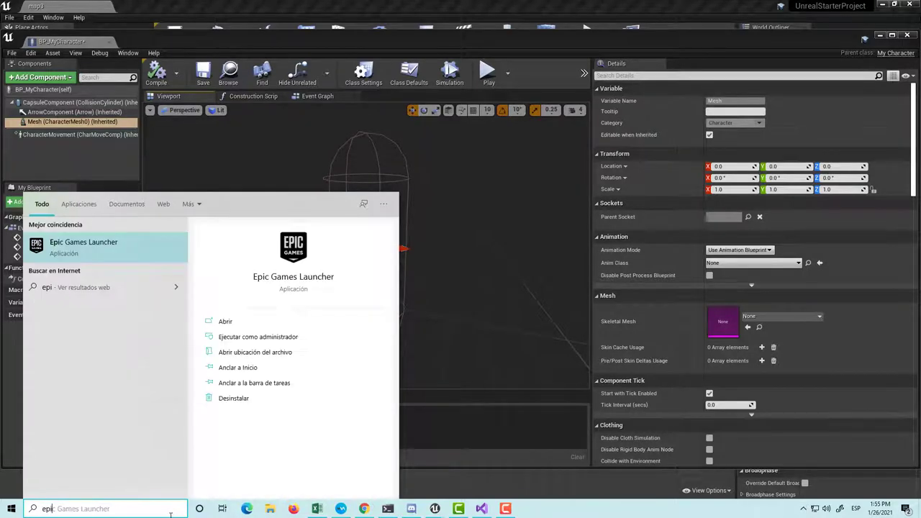
key(Return)
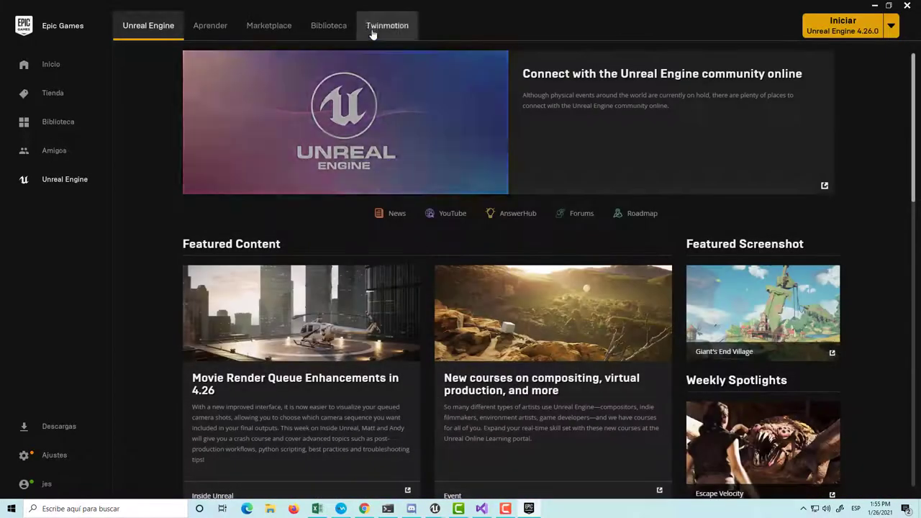
click(338, 26)
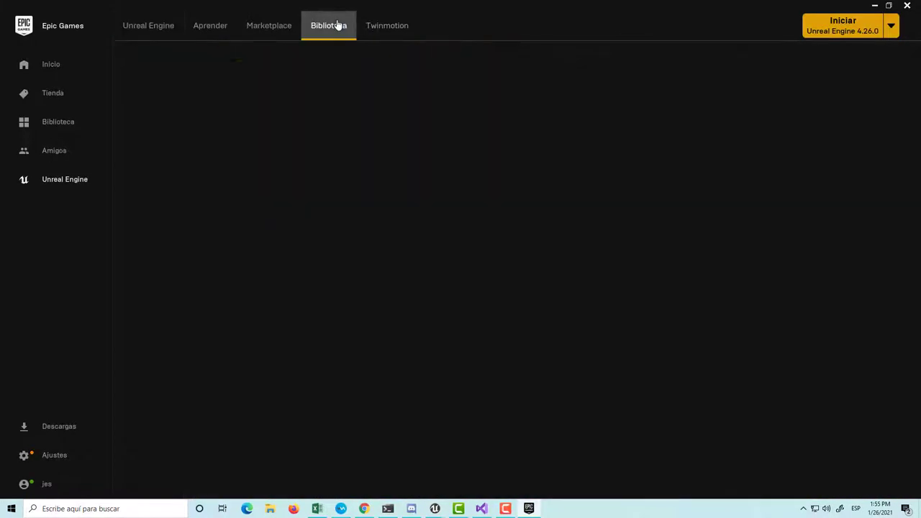
scroll(369, 226, down, 1)
scroll(383, 238, down, 2)
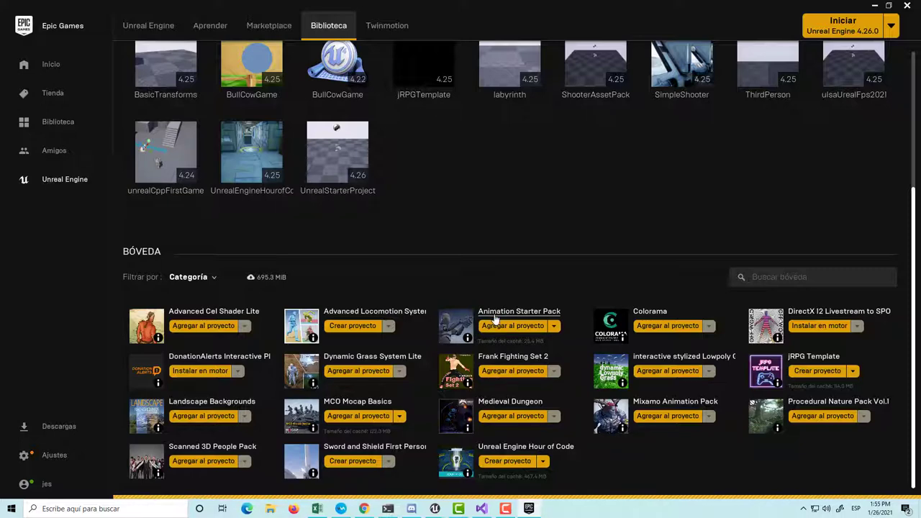
click(494, 313)
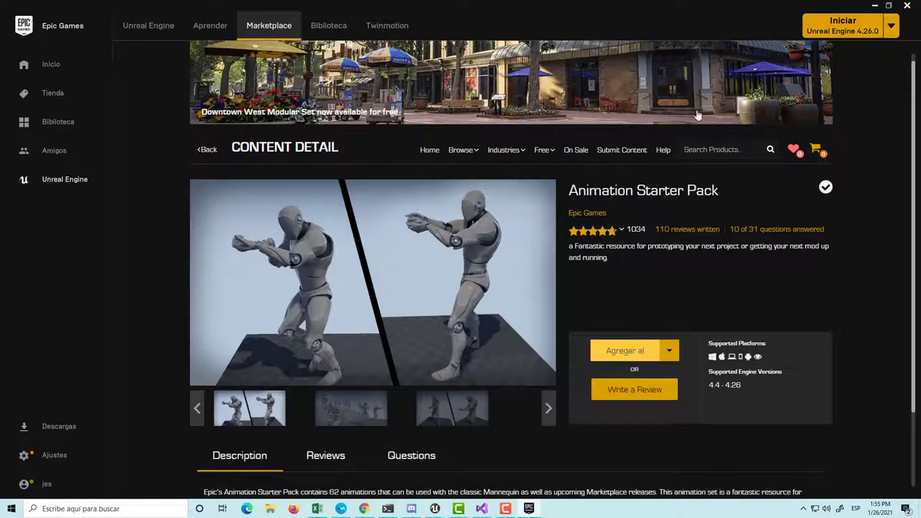
Step: Add the Animation Starter Pack to UnrealStarterProject via Agregar al proyecto
scroll(407, 205, up, 1)
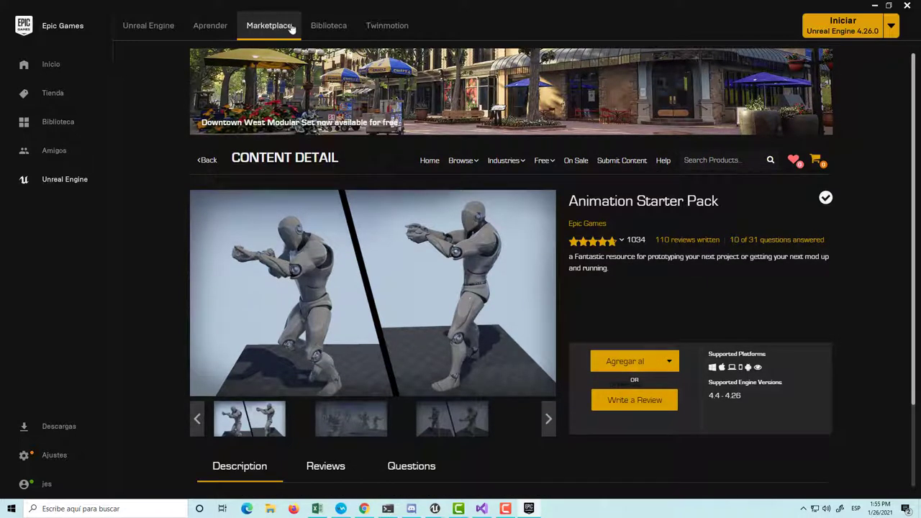
scroll(708, 303, down, 3)
scroll(647, 201, up, 2)
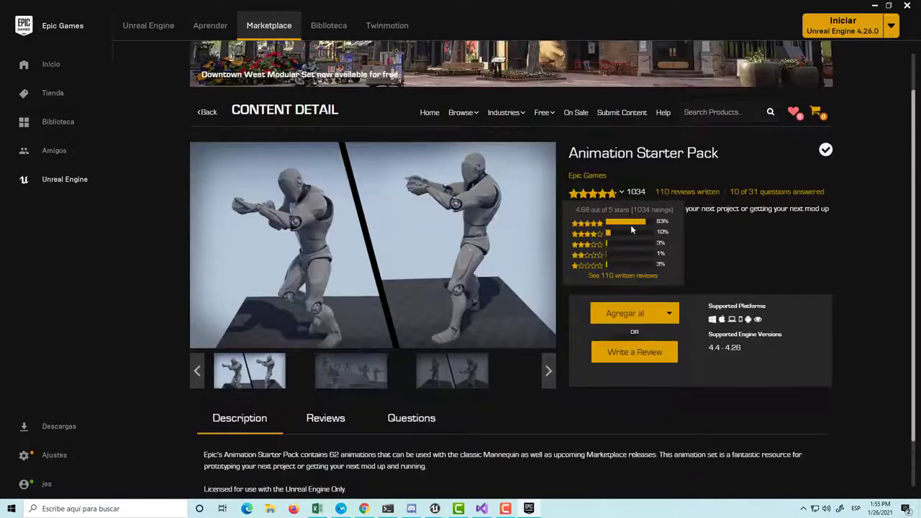
click(633, 314)
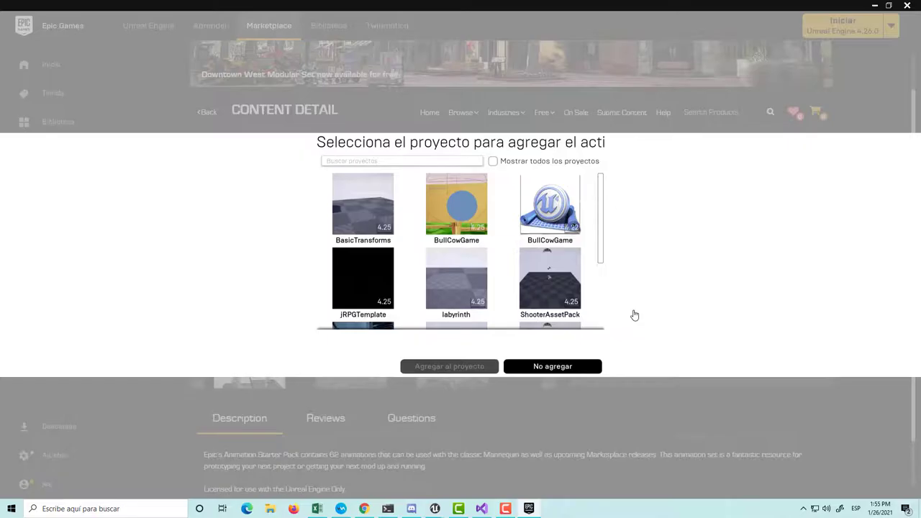
scroll(410, 225, down, 3)
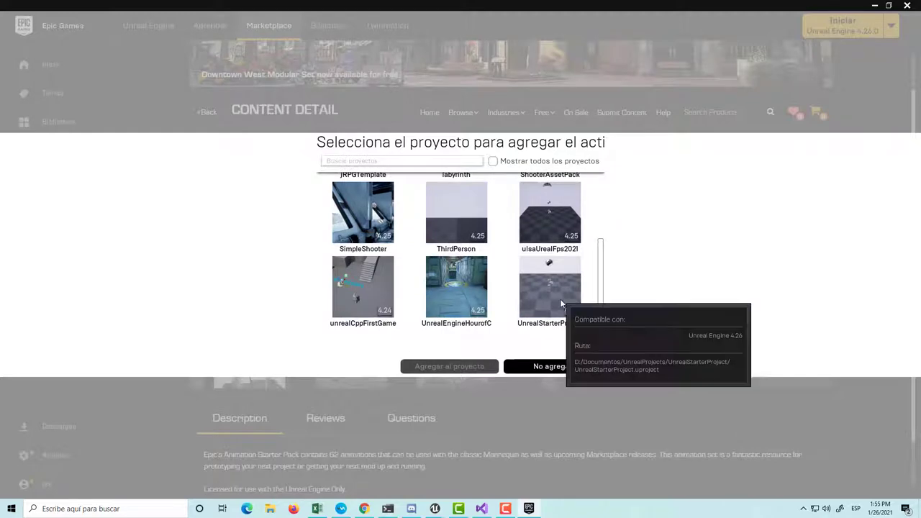
click(559, 299)
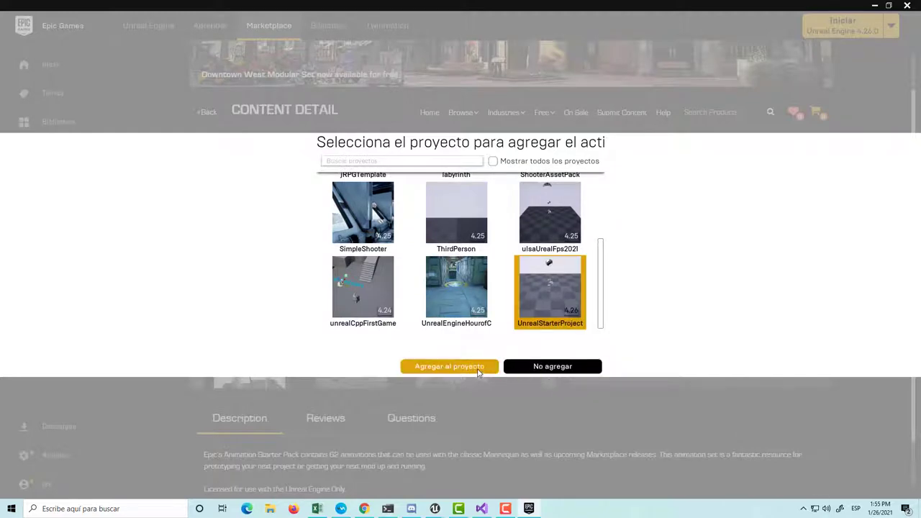
click(478, 368)
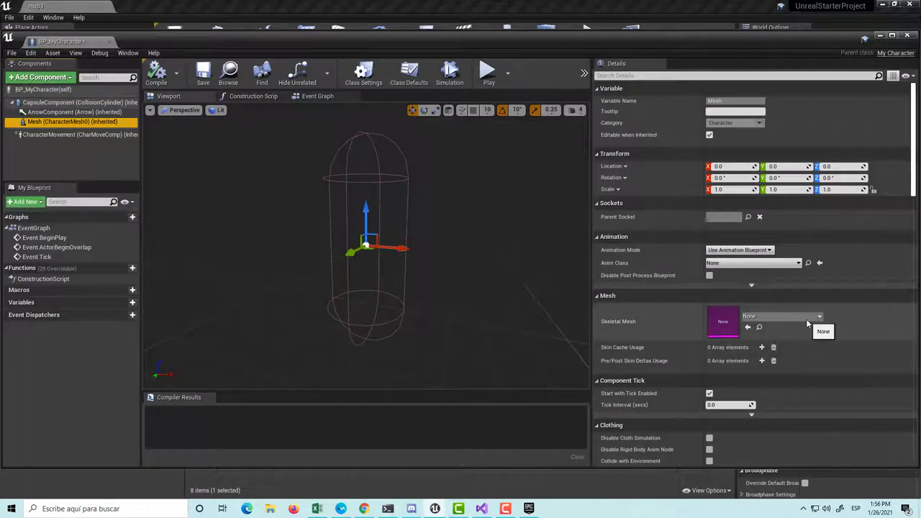
Step: Assign SK_Mannequin as the Mesh component's skeletal mesh
click(807, 319)
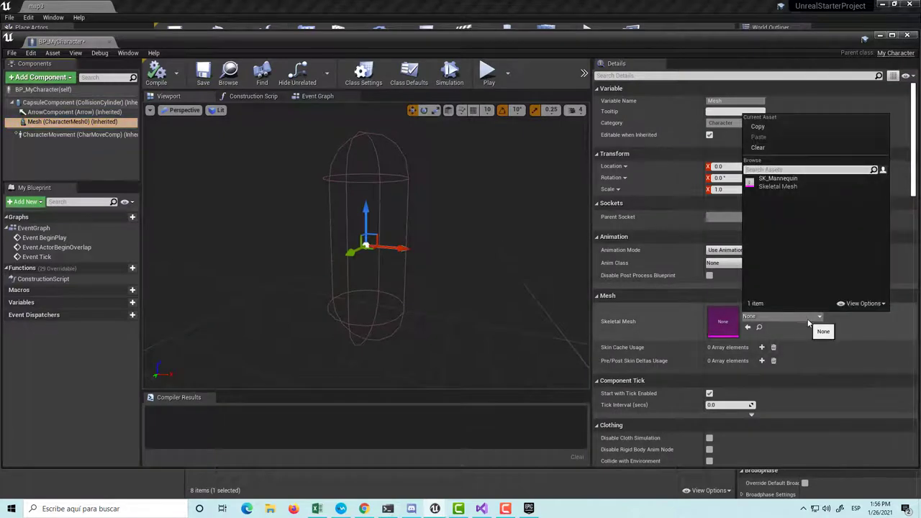
click(801, 184)
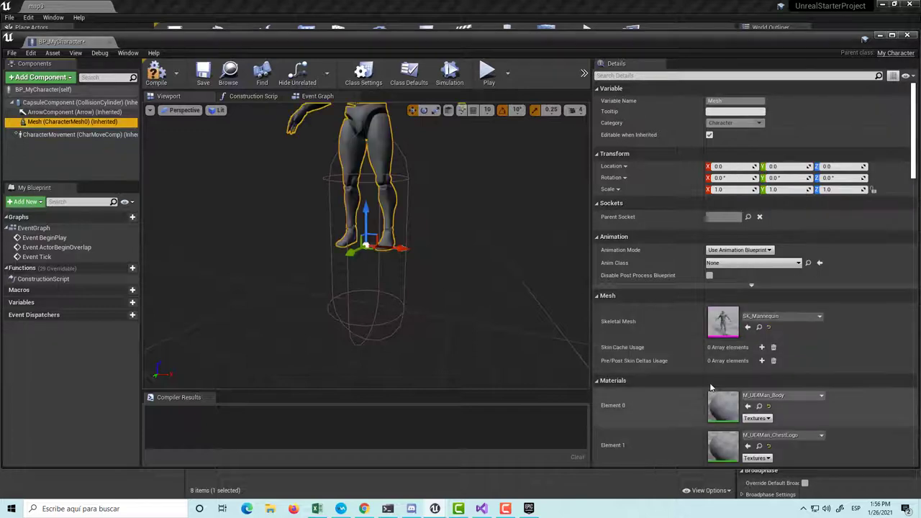
scroll(424, 260, down, 3)
scroll(435, 268, up, 3)
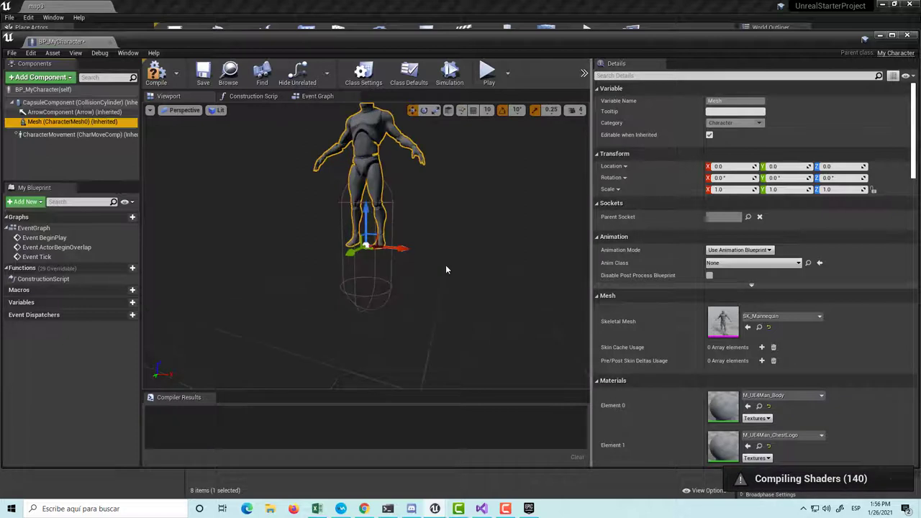
scroll(461, 225, down, 1)
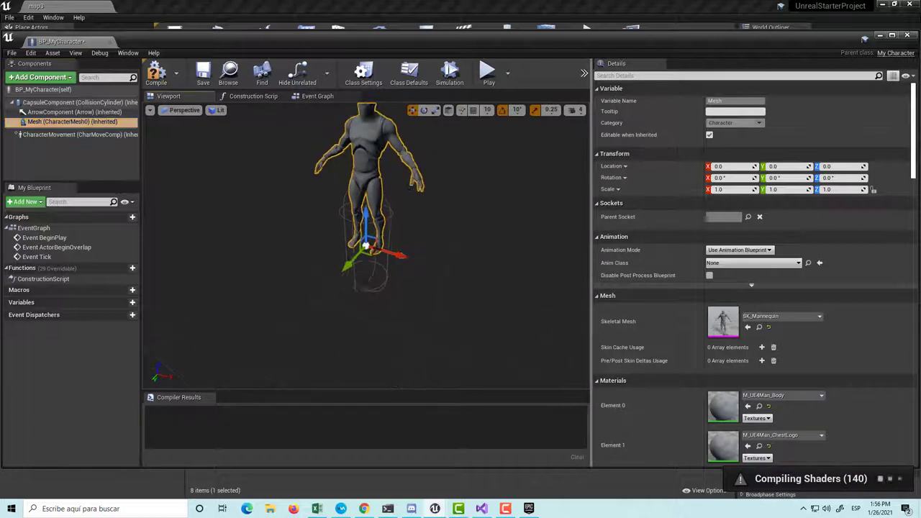
Step: Drag the mannequin down to Location Z -89.585 so its feet meet the capsule base
drag(366, 216, 367, 288)
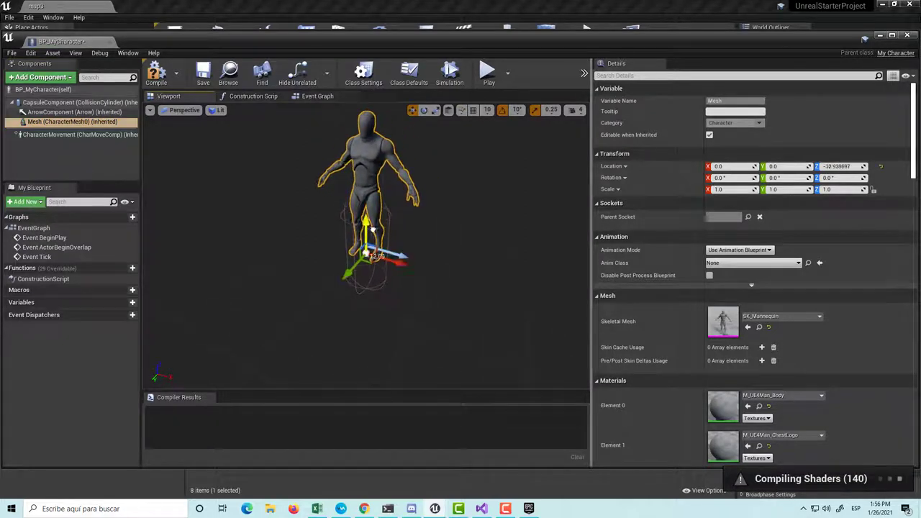
scroll(403, 256, up, 2)
scroll(319, 306, up, 3)
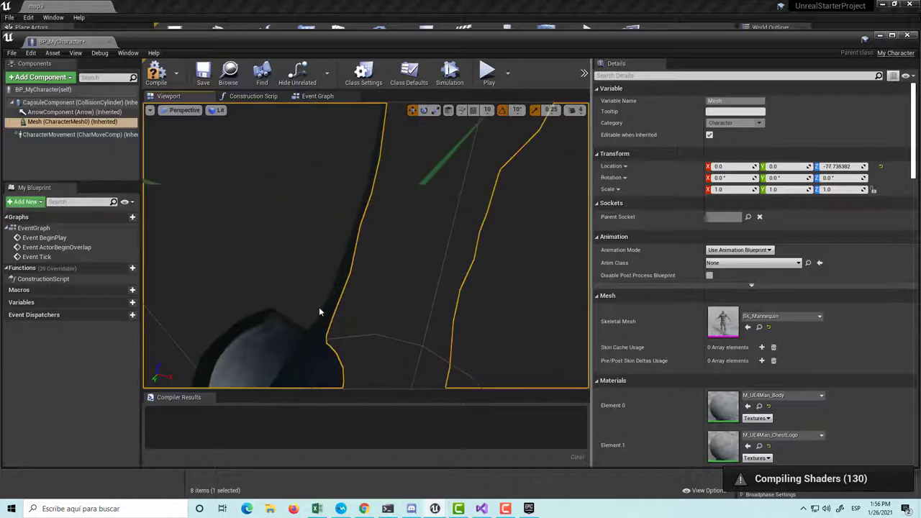
scroll(319, 307, down, 6)
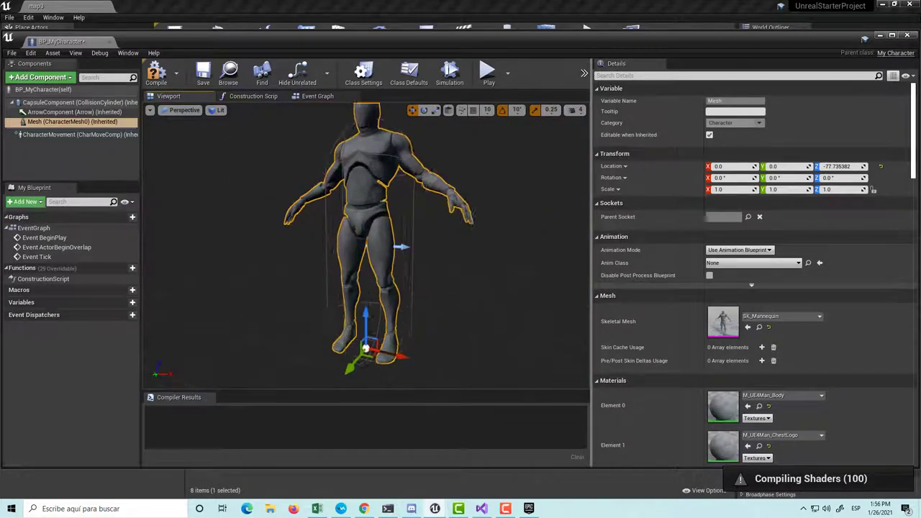
scroll(475, 307, up, 3)
scroll(475, 307, down, 5)
right_drag(475, 308, 474, 353)
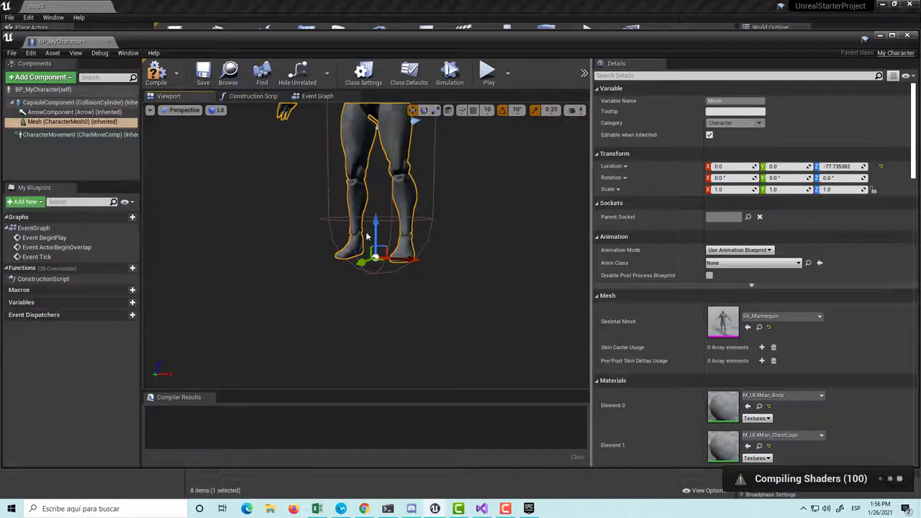
drag(376, 228, 390, 250)
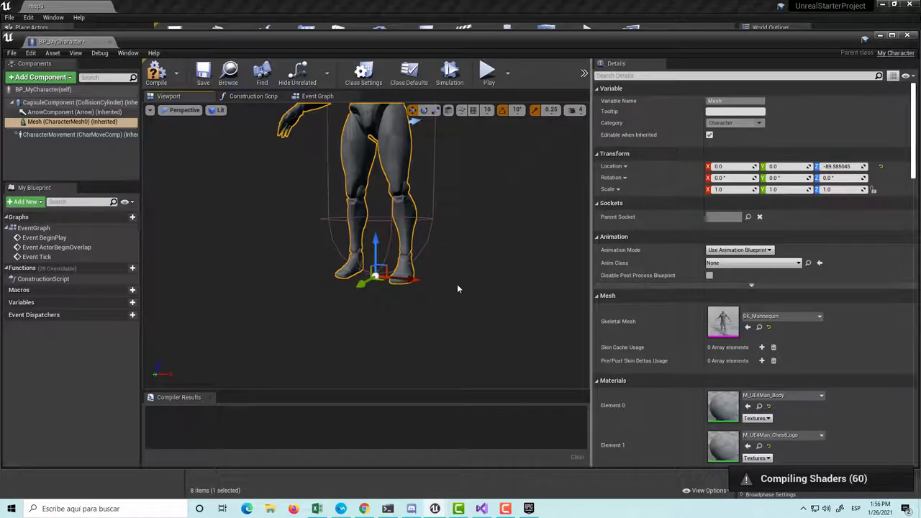
right_drag(497, 252, 497, 216)
right_drag(438, 270, 438, 244)
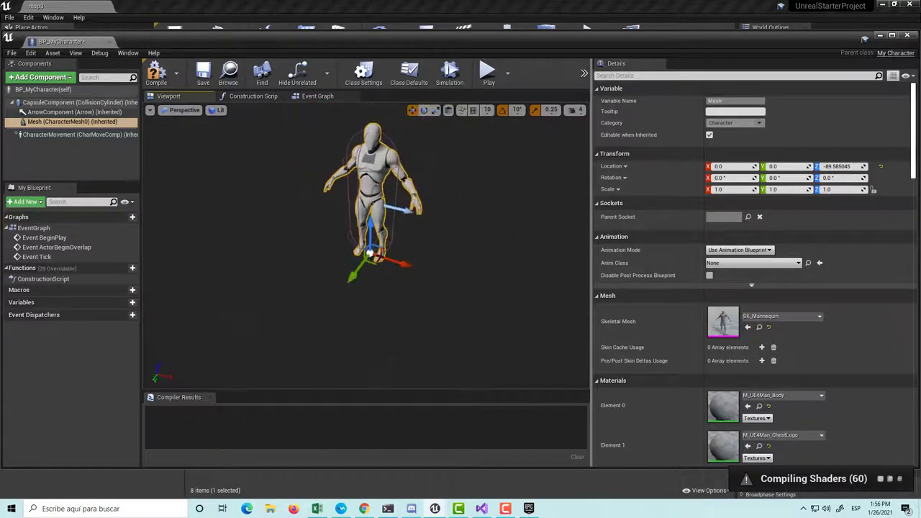
Step: Rotate the mannequin mesh to -90° yaw, then save and compile BP_MyCharacter
key(e)
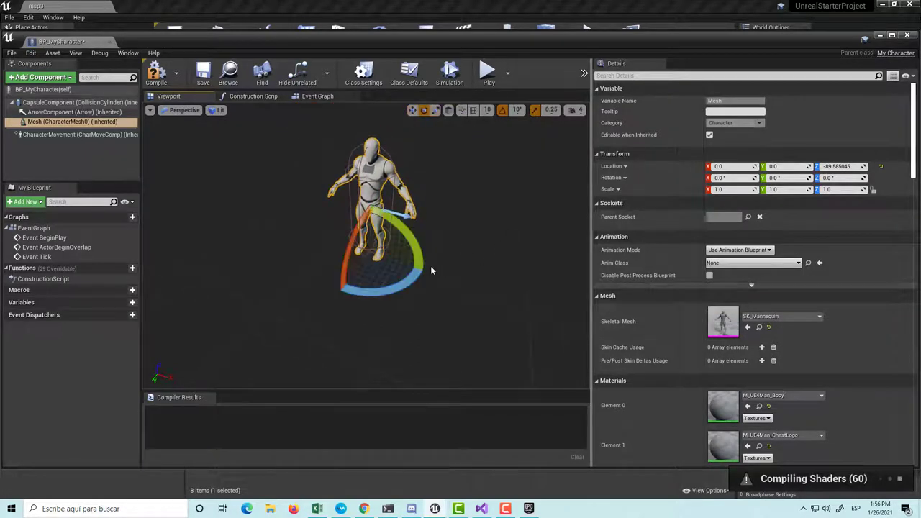
mouse_move(389, 286)
mouse_down()
mouse_move(426, 270)
mouse_move(398, 224)
mouse_move(454, 308)
mouse_move(425, 229)
mouse_up()
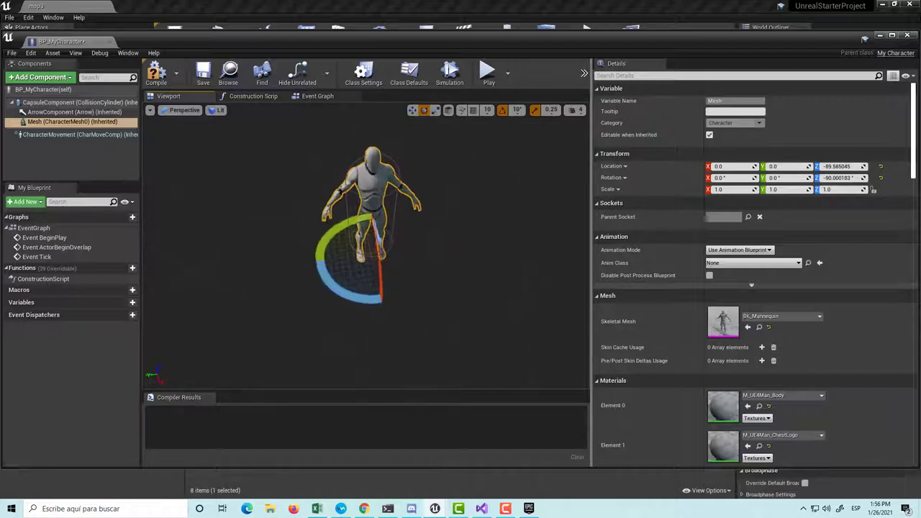
key(ctrl+s)
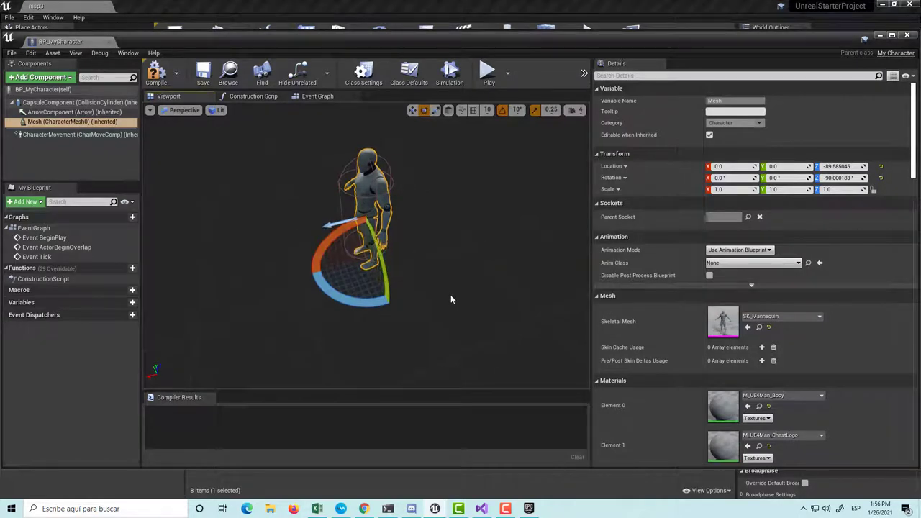
drag(450, 295, 446, 318)
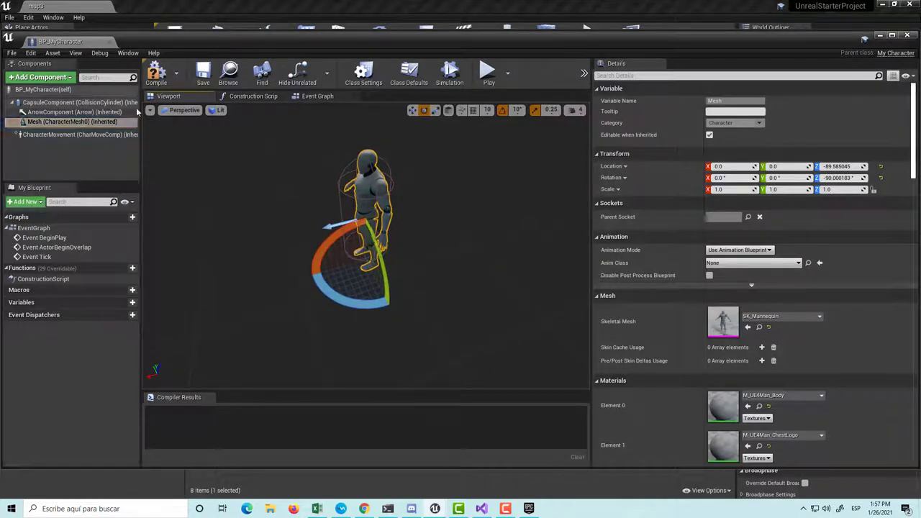
click(157, 72)
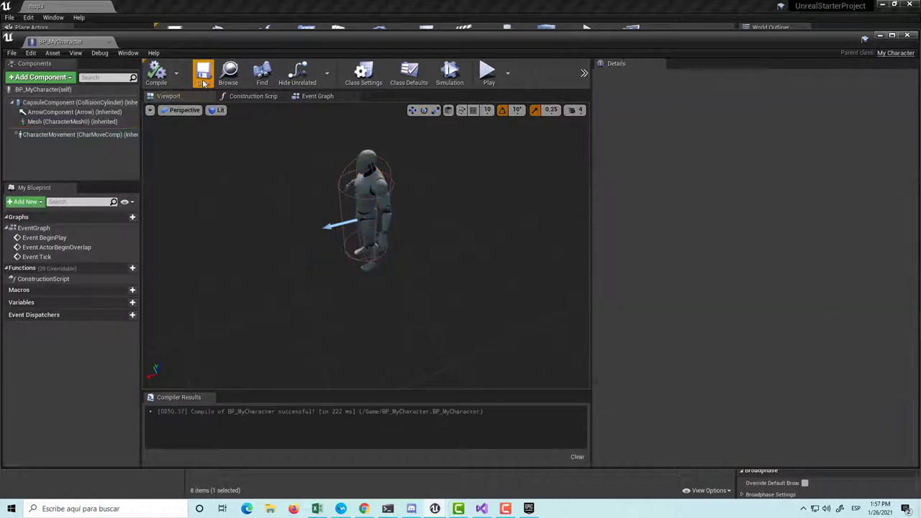
Step: Copy the moveSpeed, direction, HorizontalAxis and VerticalAxis declarations from MyPawn.h
click(481, 509)
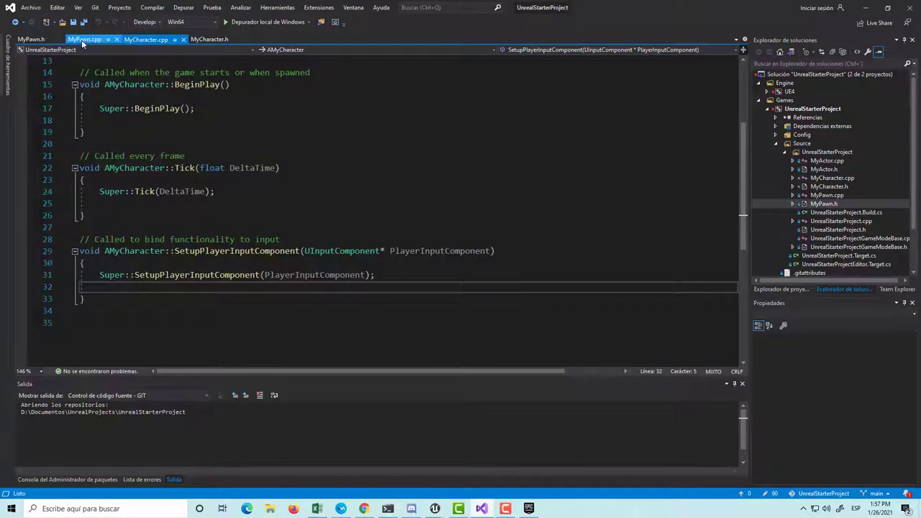
click(29, 39)
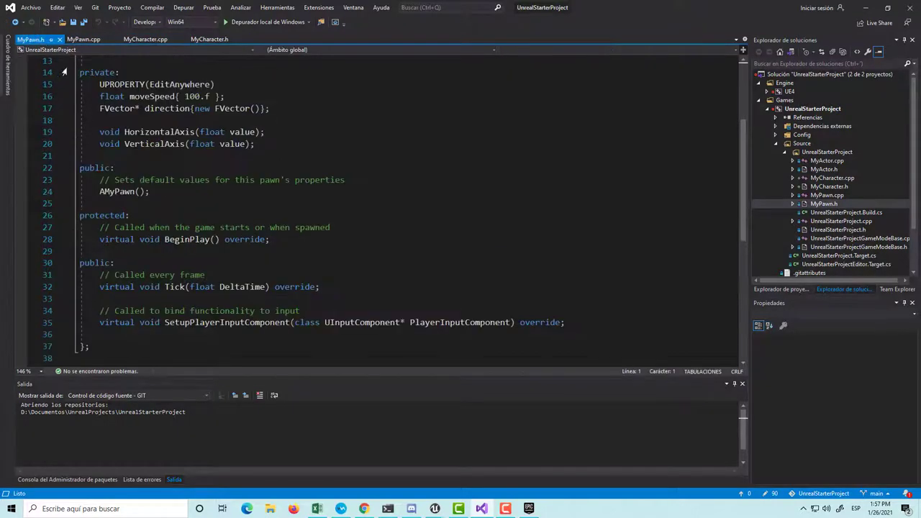
scroll(393, 211, up, 1)
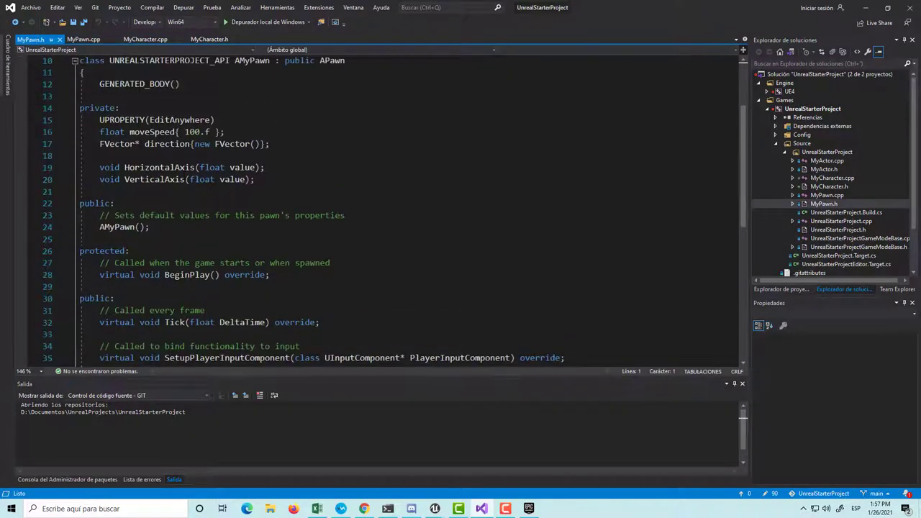
drag(99, 119, 255, 179)
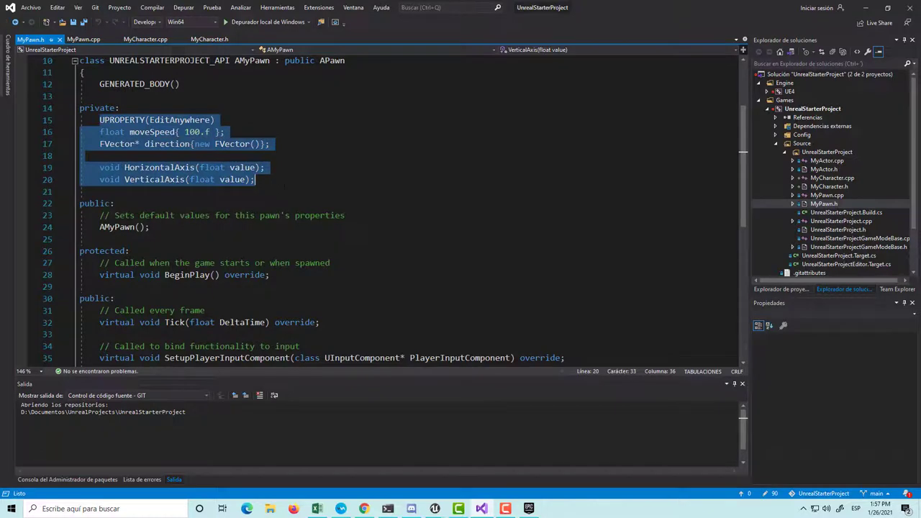
scroll(288, 187, up, 2)
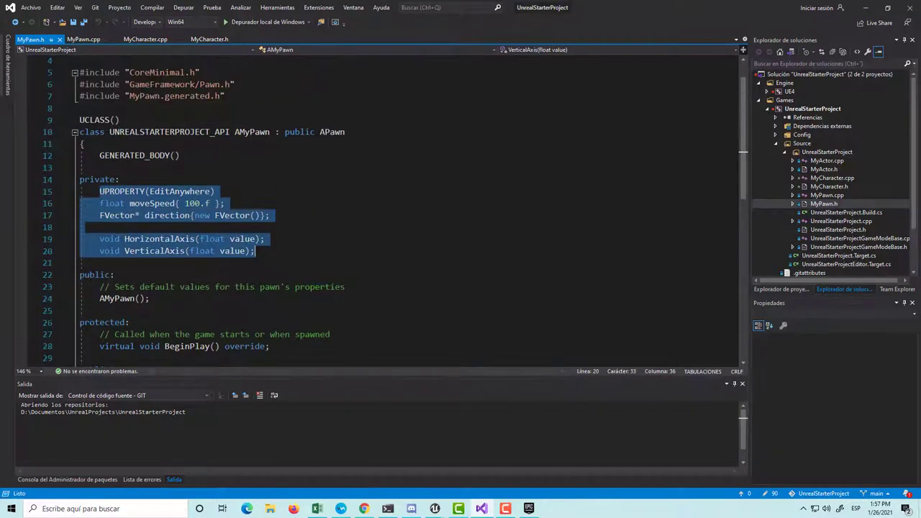
Step: Paste them under a new private: label after GENERATED_BODY() in MyCharacter.h, fix indentation, and save
click(202, 40)
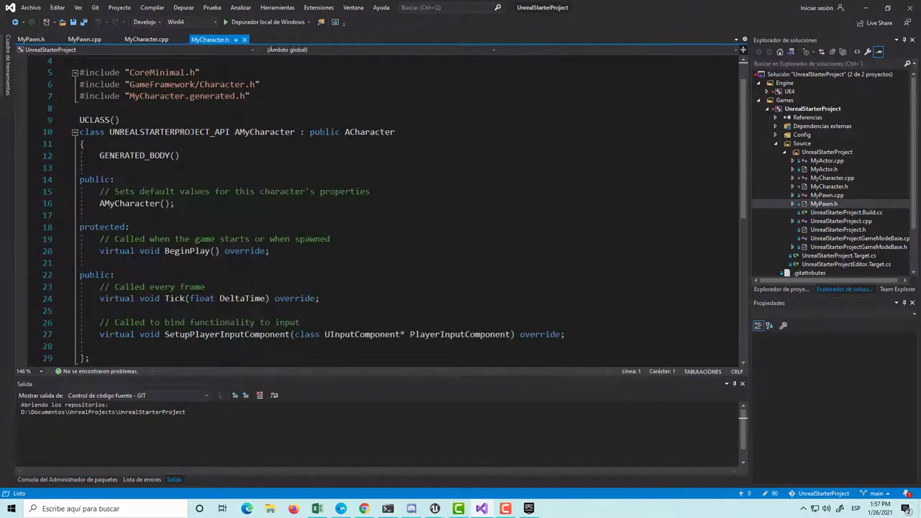
click(180, 155)
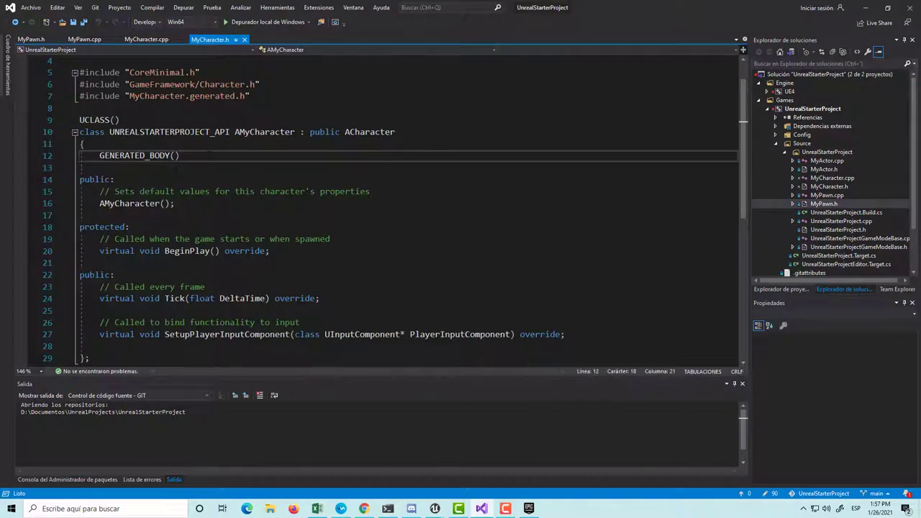
key(Return)
key(Return)
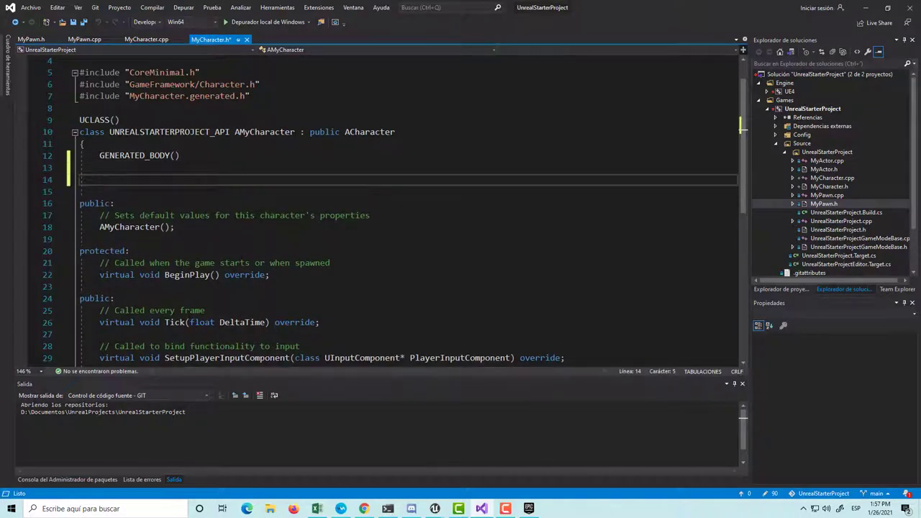
text(private)
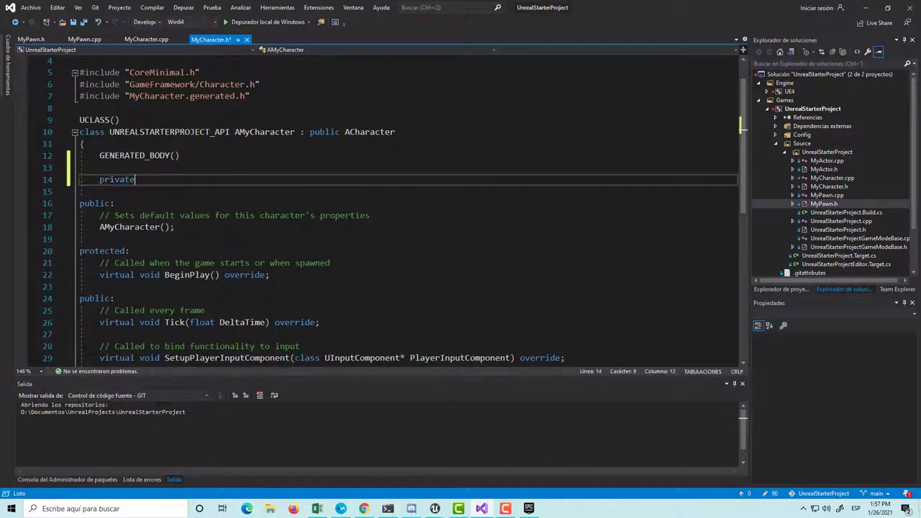
text(:)
key(Return)
text(UPROPERTY(EditAnywhere) 		float moveSpeed{ 100.f }; 	FVector* direction{ new FVector() };  	void HorizontalAxis(float value); 	void VerticalAxis(float value);)
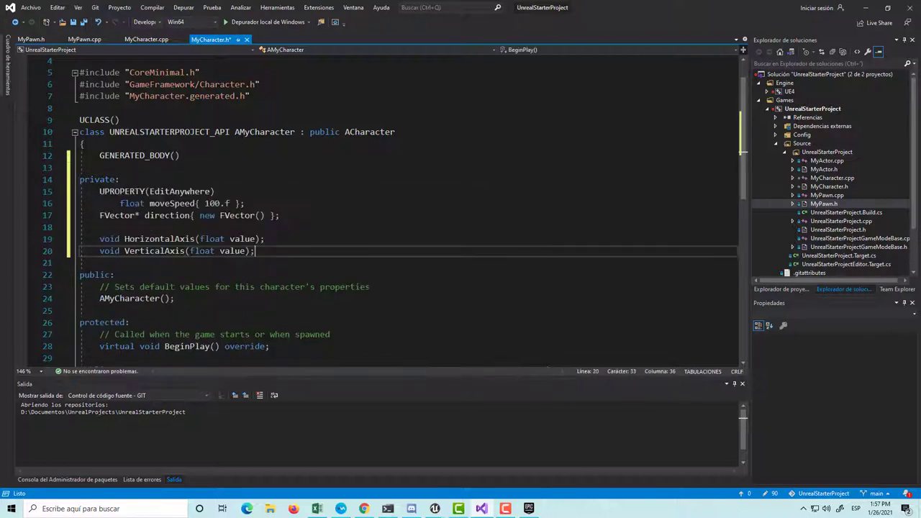
click(119, 203)
key(BackSpace)
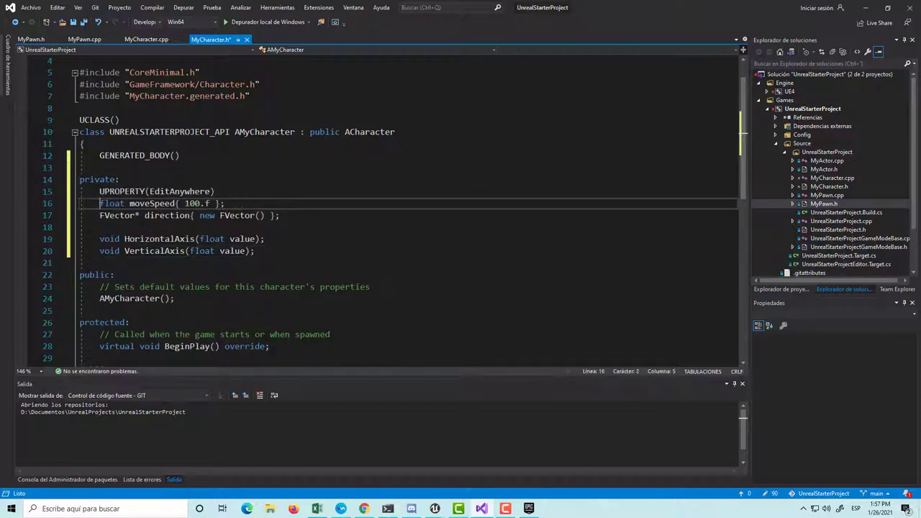
key(ctrl+s)
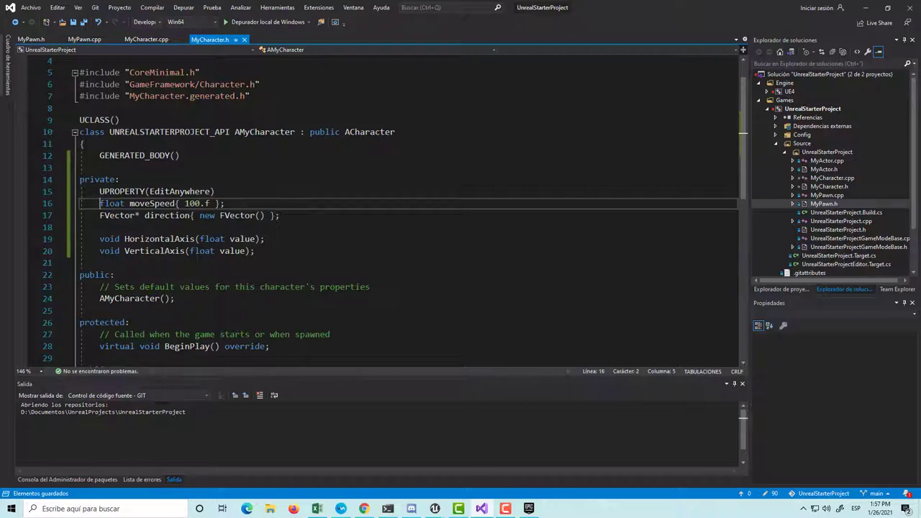
Step: Compare MyCharacter.h's new private section against MyPawn.h
click(124, 179)
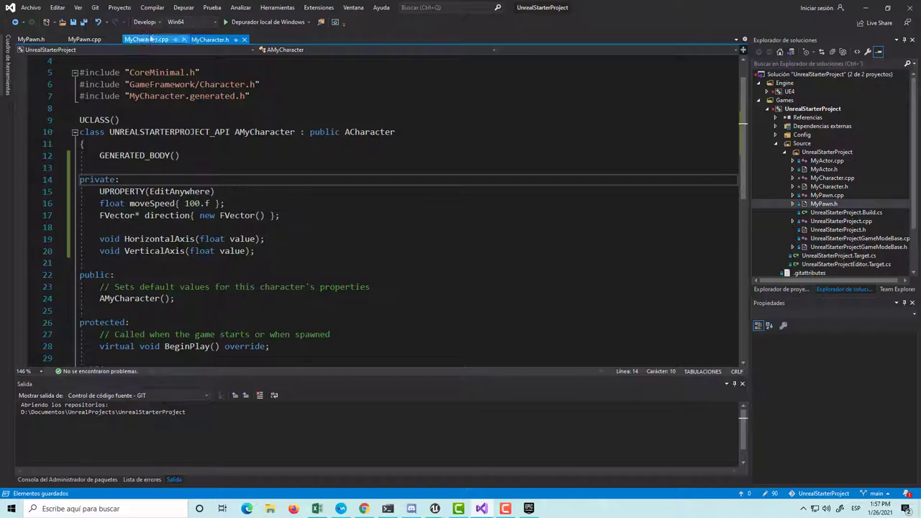
click(36, 40)
scroll(70, 72, down, 4)
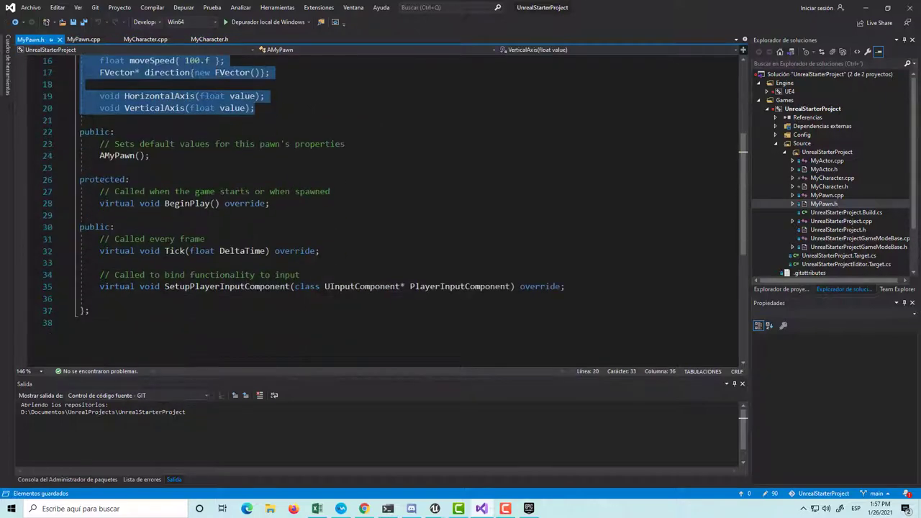
scroll(70, 72, up, 4)
click(208, 41)
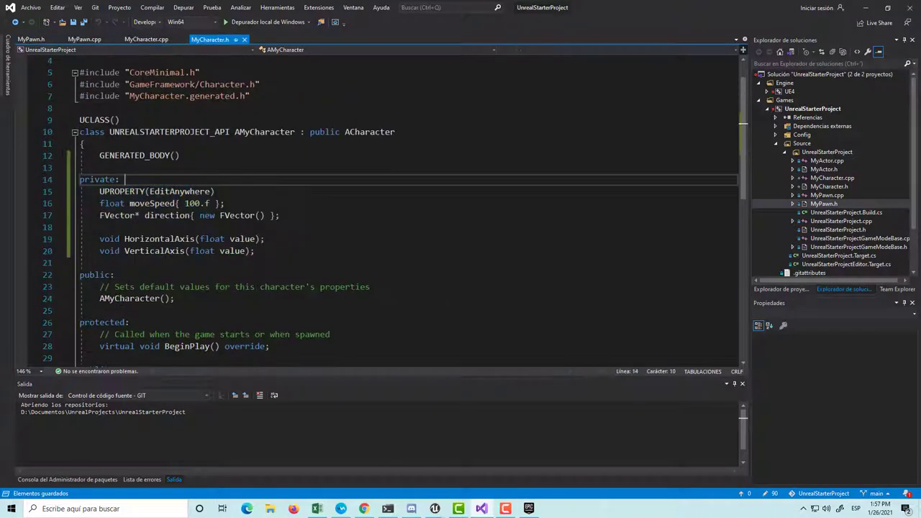
Step: Copy the HorizontalAxis and VerticalAxis definitions from MyPawn.cpp, targeting after SetupPlayerInputComponent in MyCharacter.cpp
click(84, 40)
scroll(388, 216, down, 7)
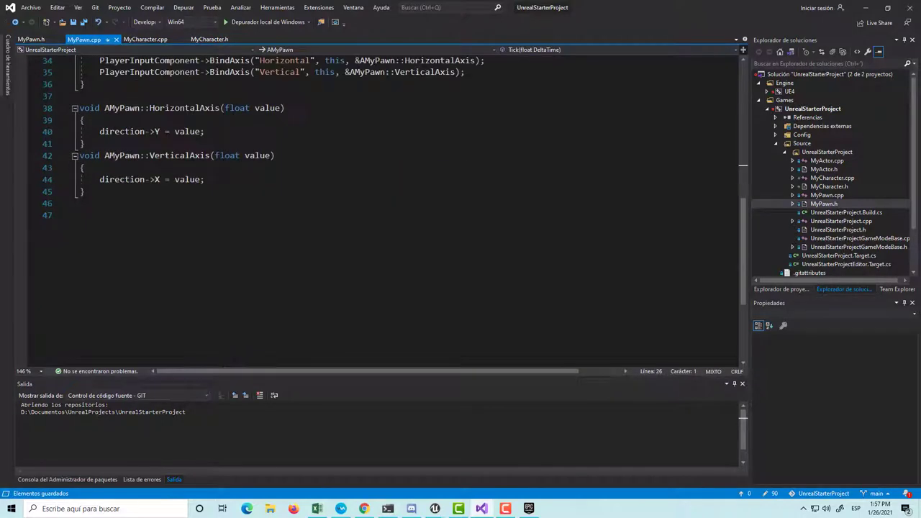
scroll(388, 216, up, 3)
drag(103, 264, 79, 179)
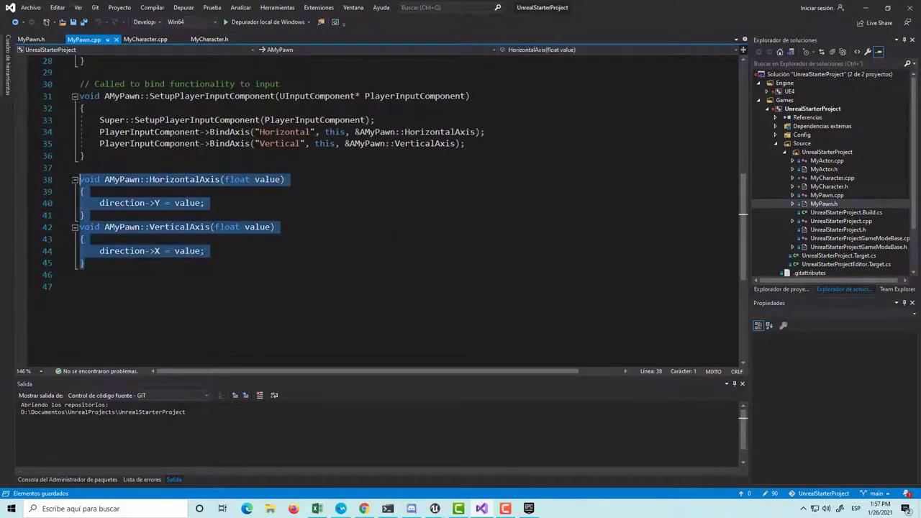
click(144, 40)
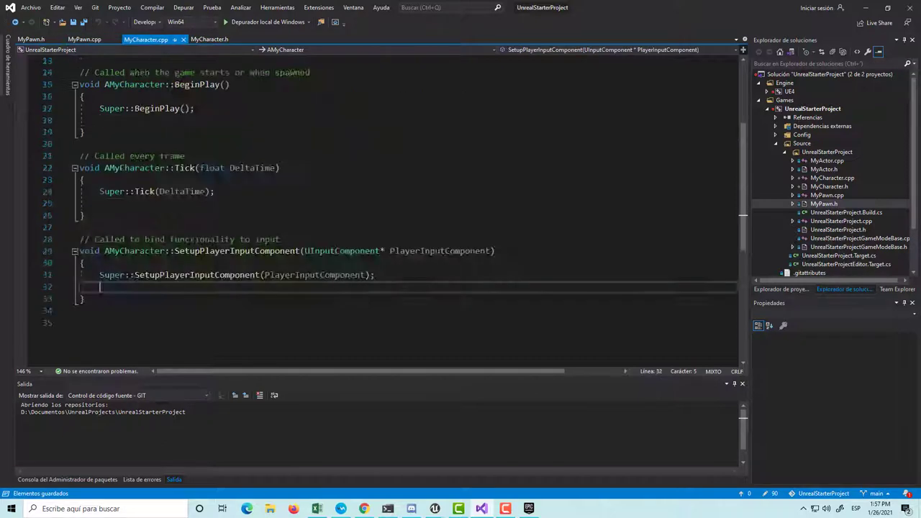
scroll(359, 216, down, 2)
click(84, 226)
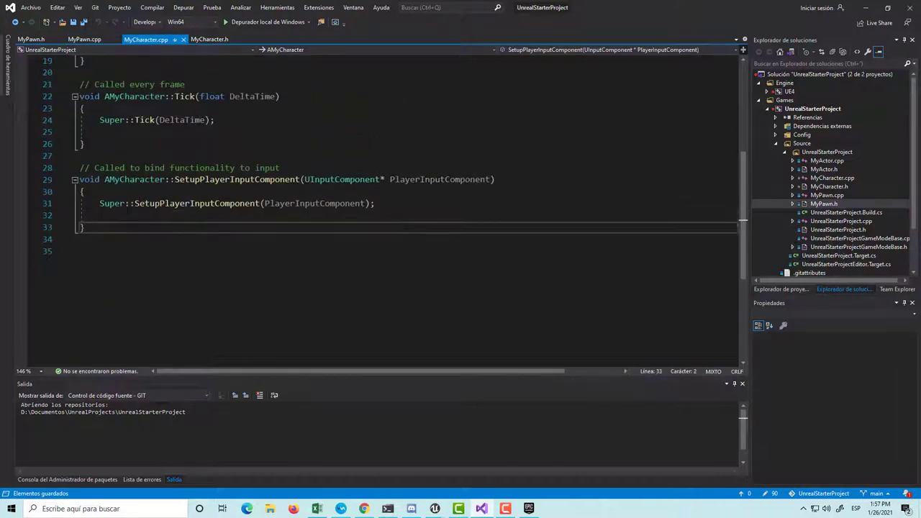
Step: Paste the axis functions into MyCharacter.cpp, rename AMyPawn:: to AMyCharacter::, and save
key(Return)
key(Return)
text(void AMyPawn::HorizontalAxis(float value) { 	direction->Y = value; } void AMyPawn::VerticalAxis(float value) { 	direction->X = value; })
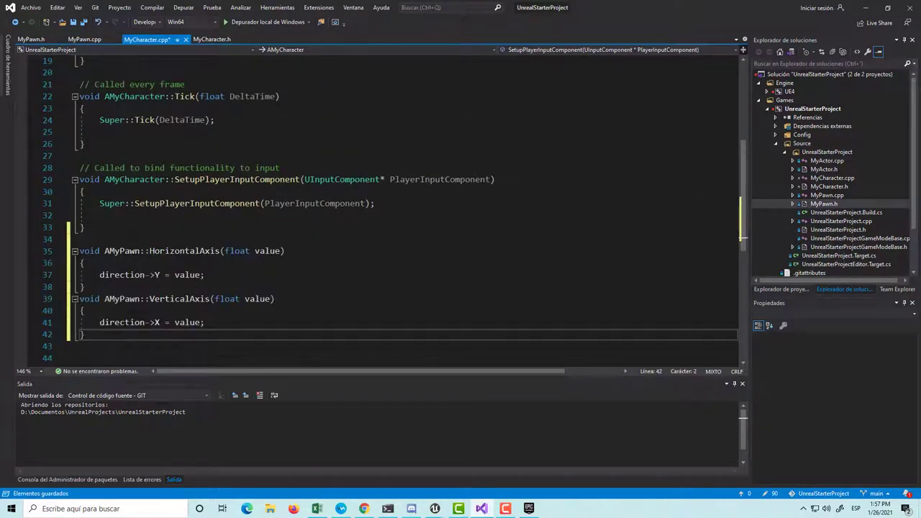
double_click(130, 182)
key(ctrl+c)
double_click(126, 250)
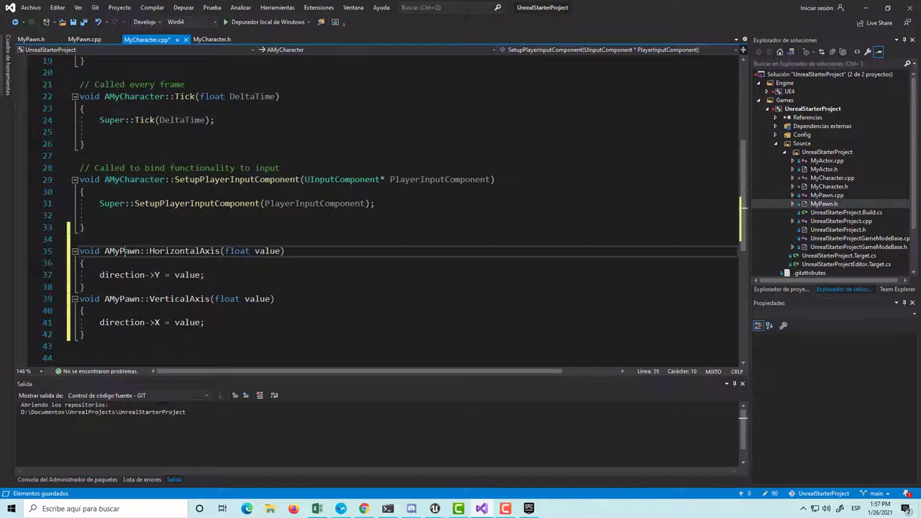
key(ctrl+v)
double_click(126, 298)
key(ctrl+v)
key(ctrl+s)
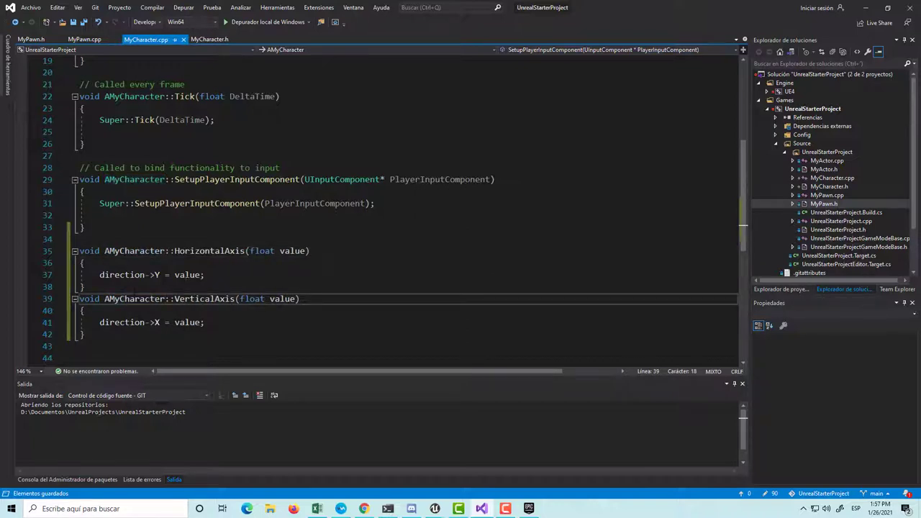
Step: Paste MyPawn's Horizontal and Vertical BindAxis lines into SetupPlayerInputComponent, switching AMyPawn to AMyCharacter
click(84, 39)
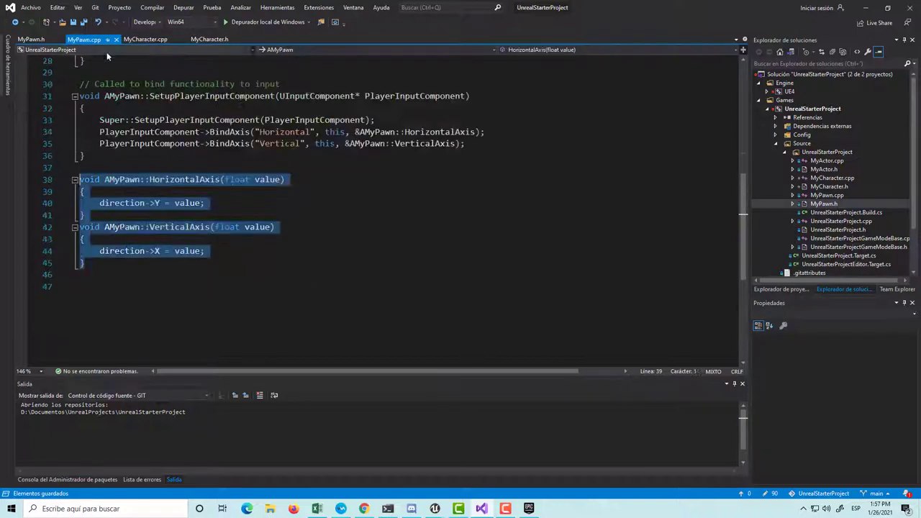
drag(465, 214, 99, 203)
key(ctrl+c)
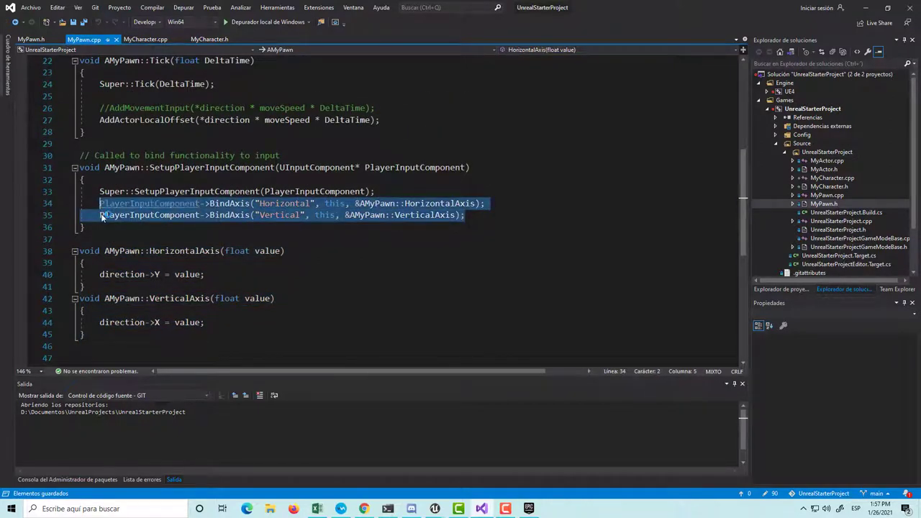
click(145, 39)
click(100, 215)
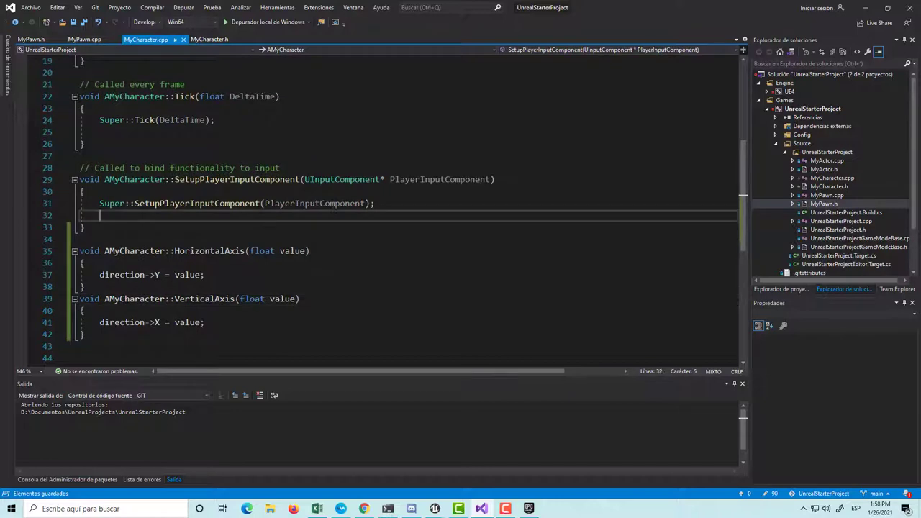
key(ctrl+v)
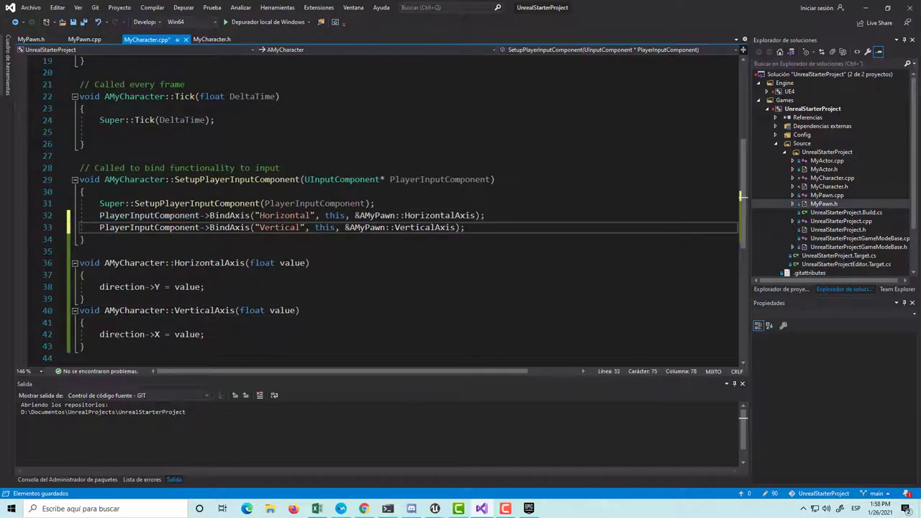
double_click(134, 263)
key(ctrl+c)
double_click(377, 215)
key(ctrl+v)
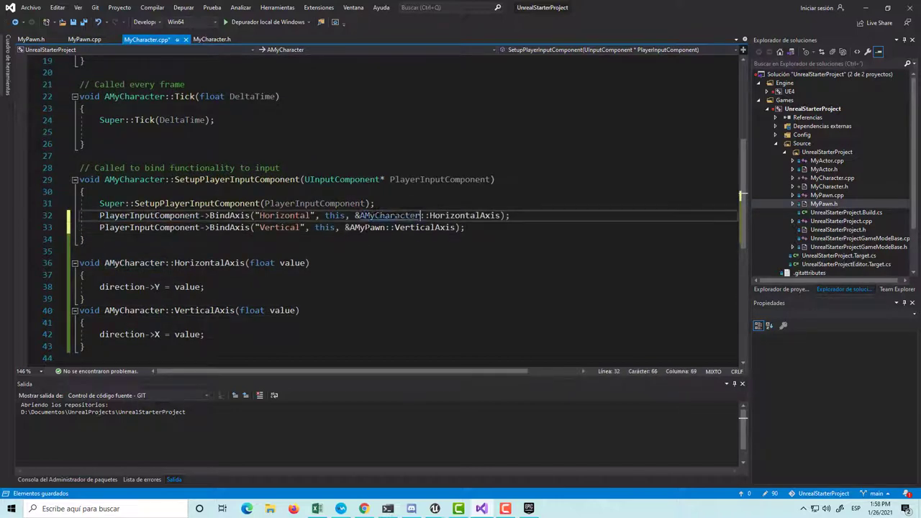
double_click(367, 227)
key(ctrl+v)
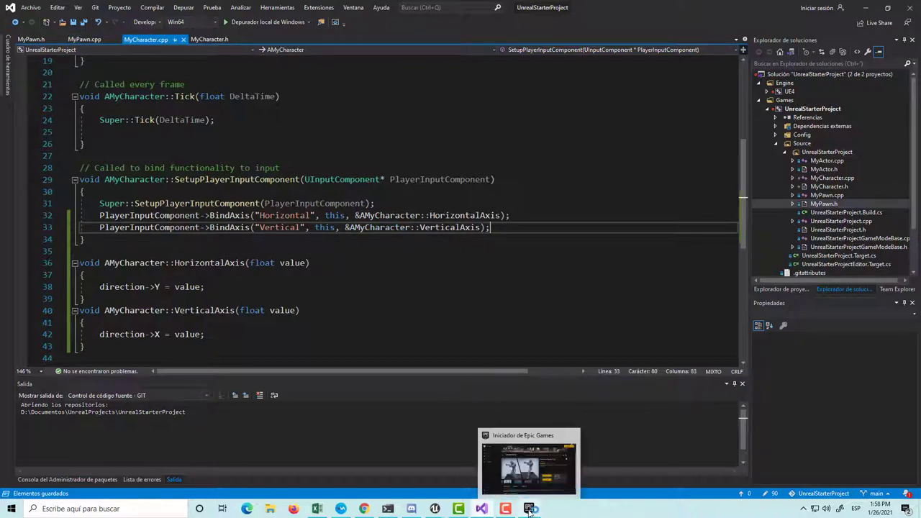
mouse_move(442, 512)
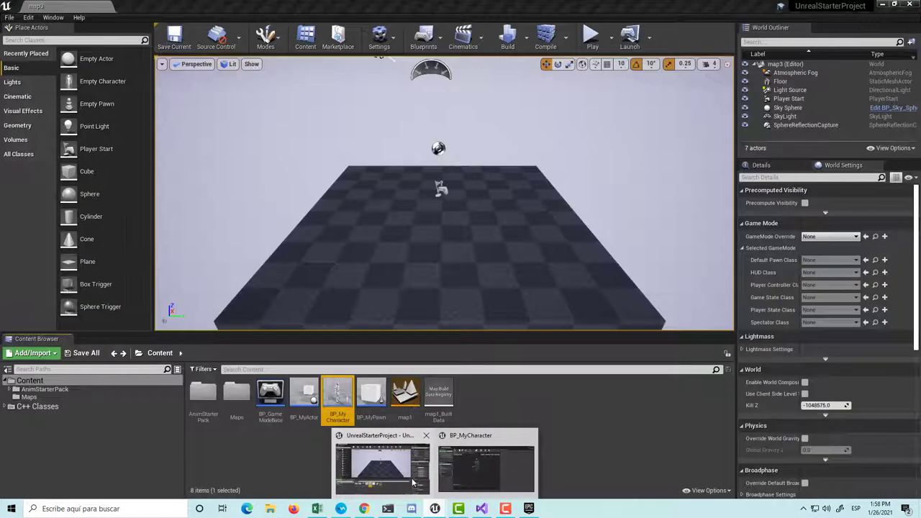
Step: Close the BP_MyCharacter blueprint, compile the C++ code, then run and stop a play test of map3
click(413, 481)
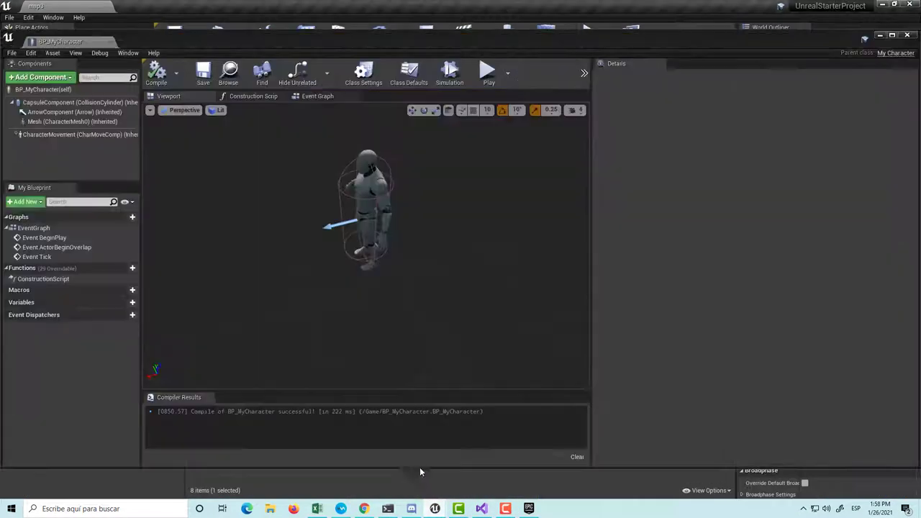
click(907, 34)
click(547, 43)
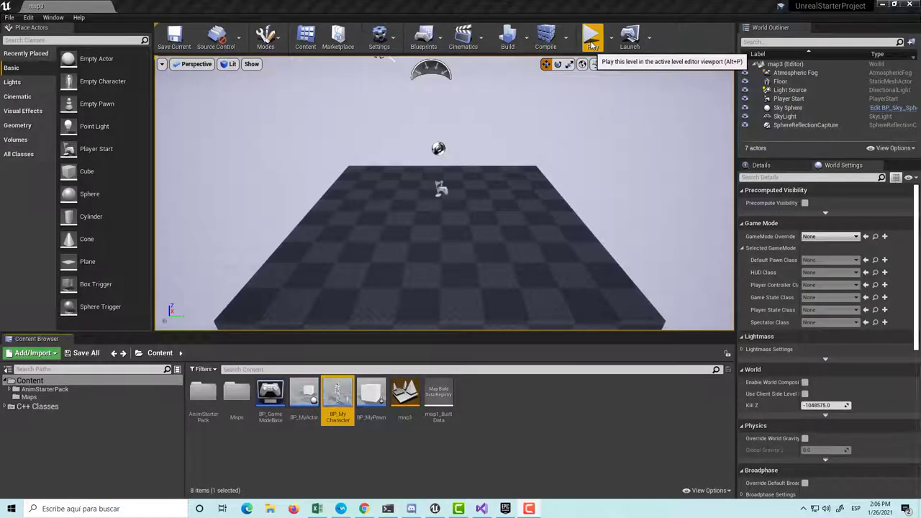
click(591, 37)
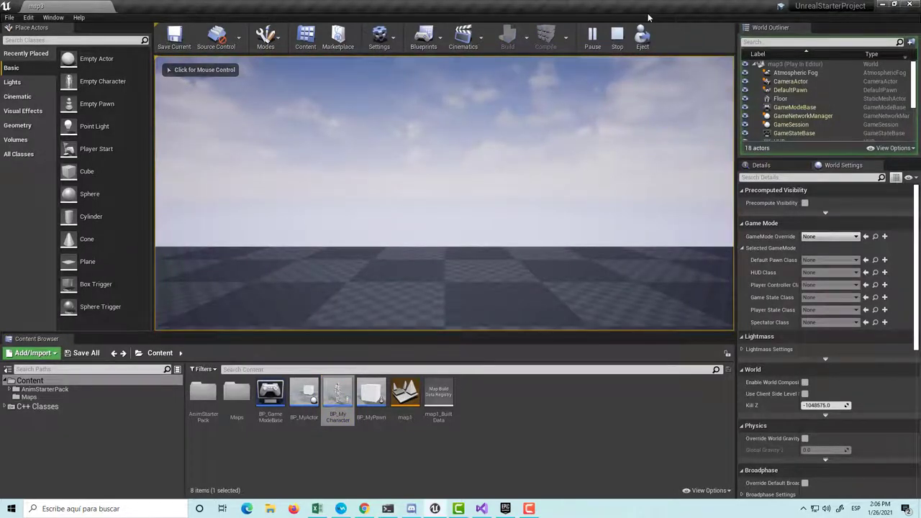
click(620, 36)
click(301, 449)
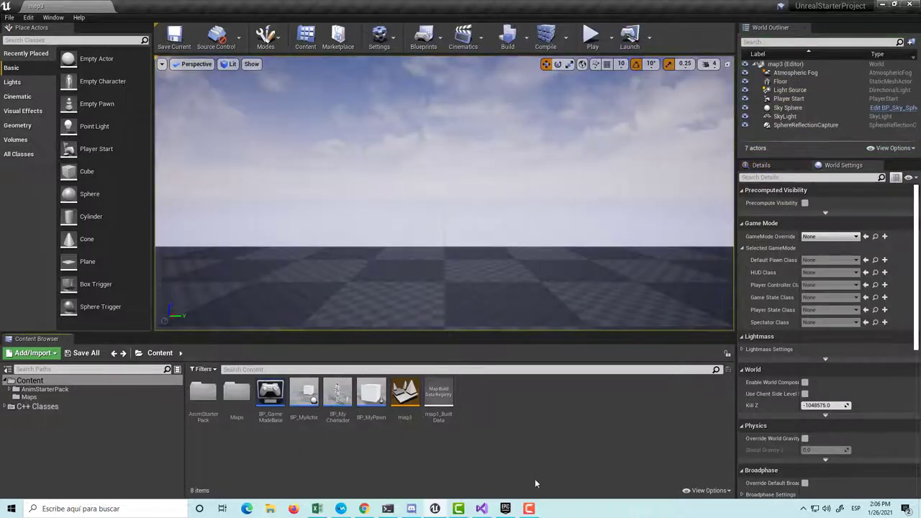
Step: Browse to the C++ Classes > UnrealStarterProject folder in the Content Browser
right_click(514, 431)
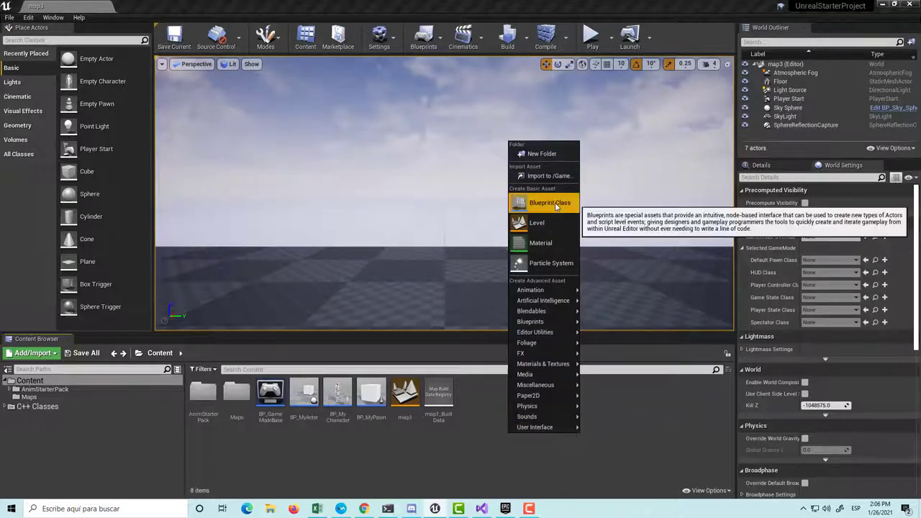
mouse_move(565, 290)
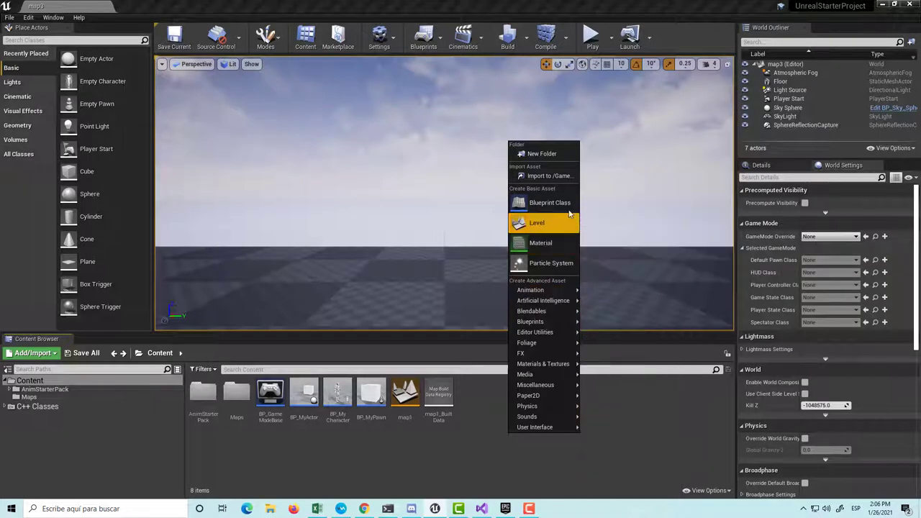
click(326, 459)
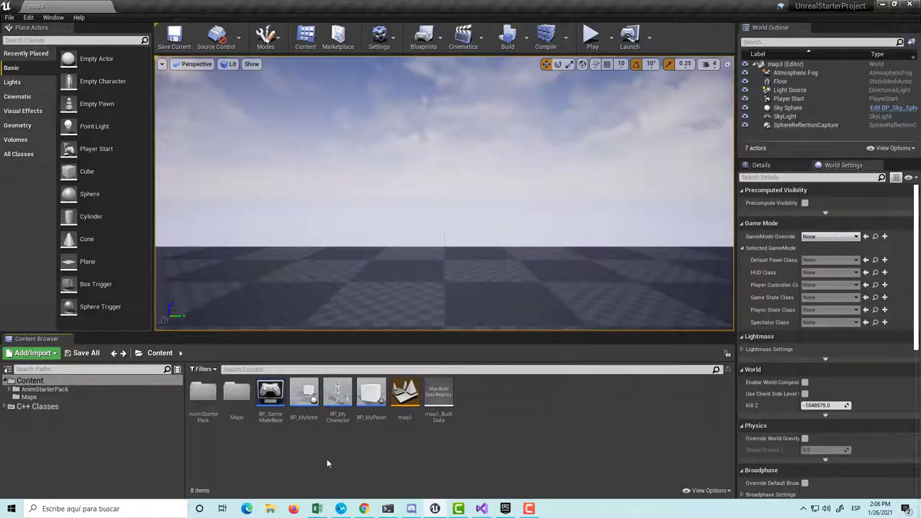
click(76, 406)
double_click(203, 397)
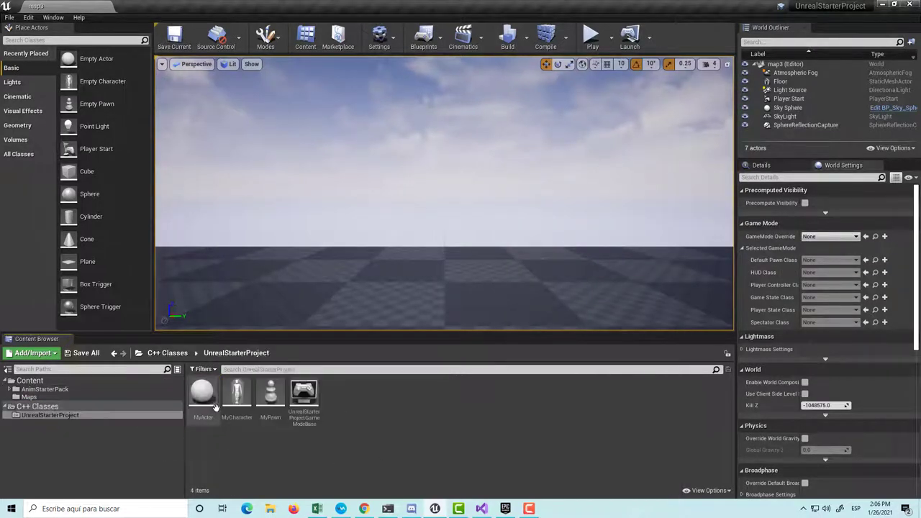
Step: Create a new C++ class Map3GameModeBase with Game Mode Base as its parent
right_click(344, 443)
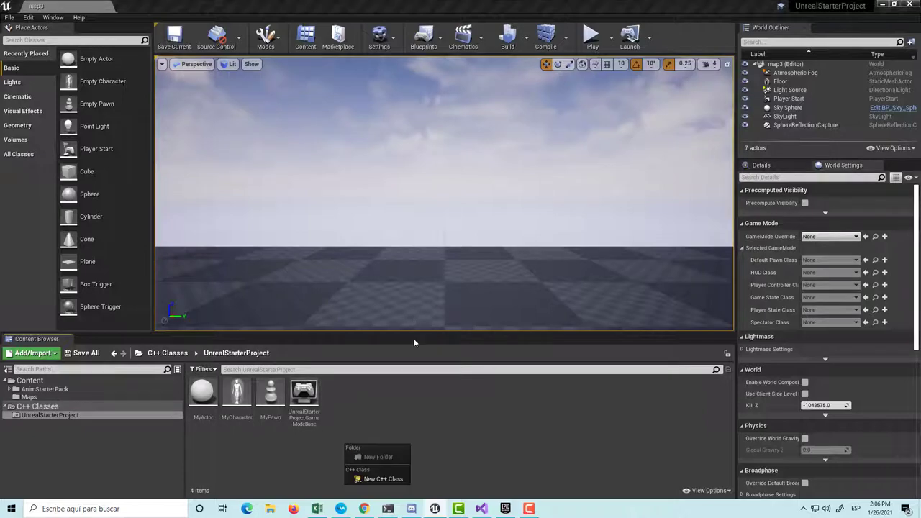
click(392, 478)
scroll(335, 218, down, 2)
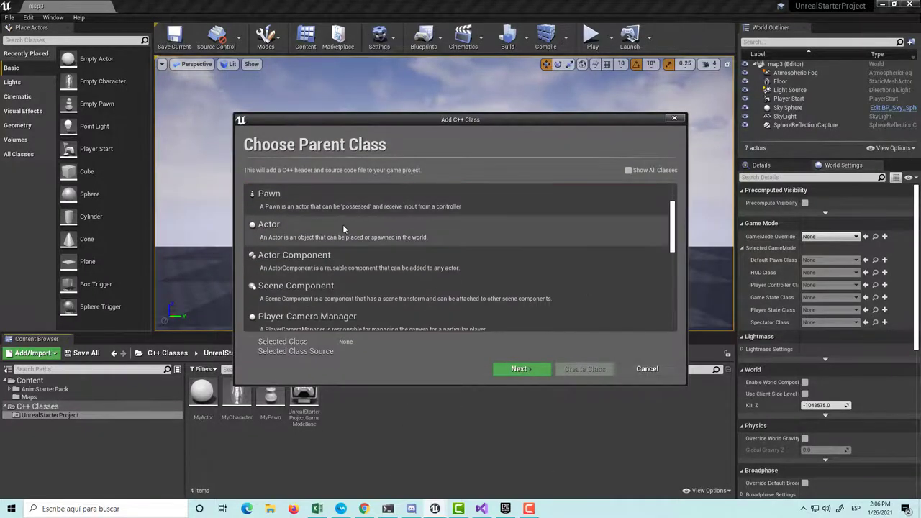
scroll(345, 226, down, 3)
click(349, 287)
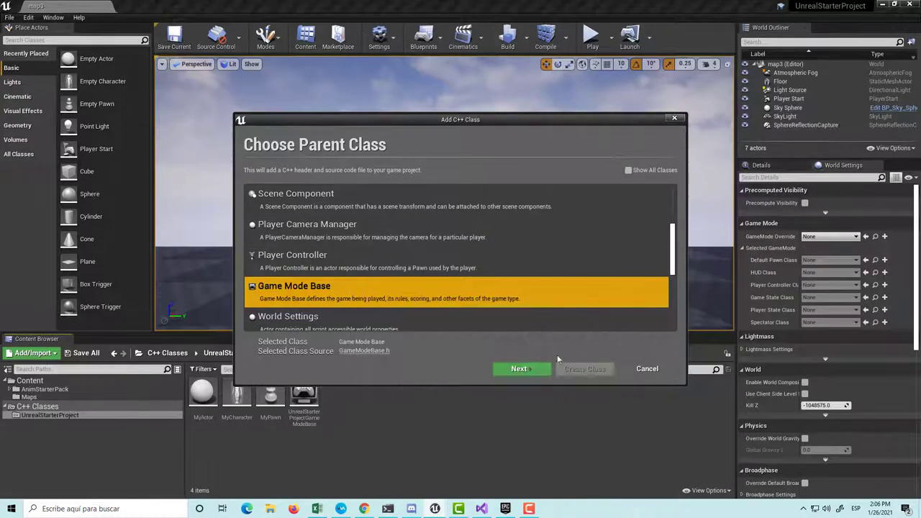
click(519, 369)
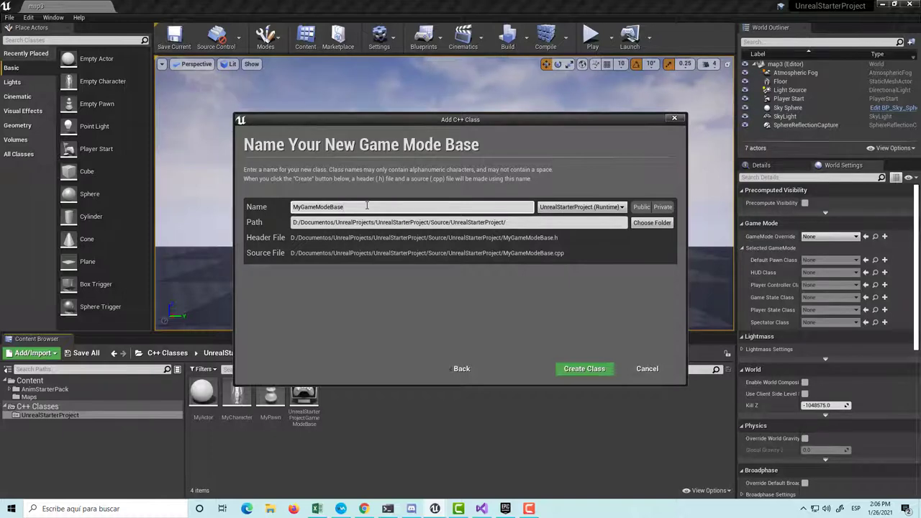
key(BackSpace)
key(BackSpace)
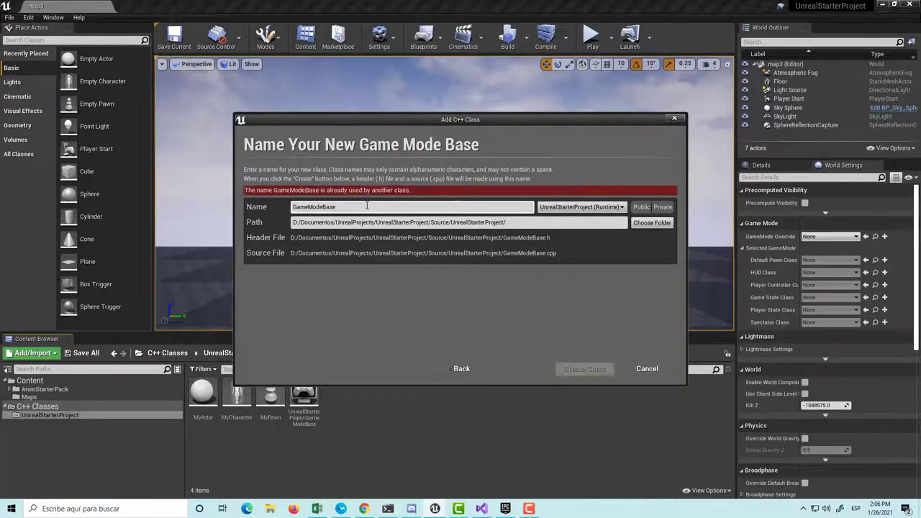
text(Character)
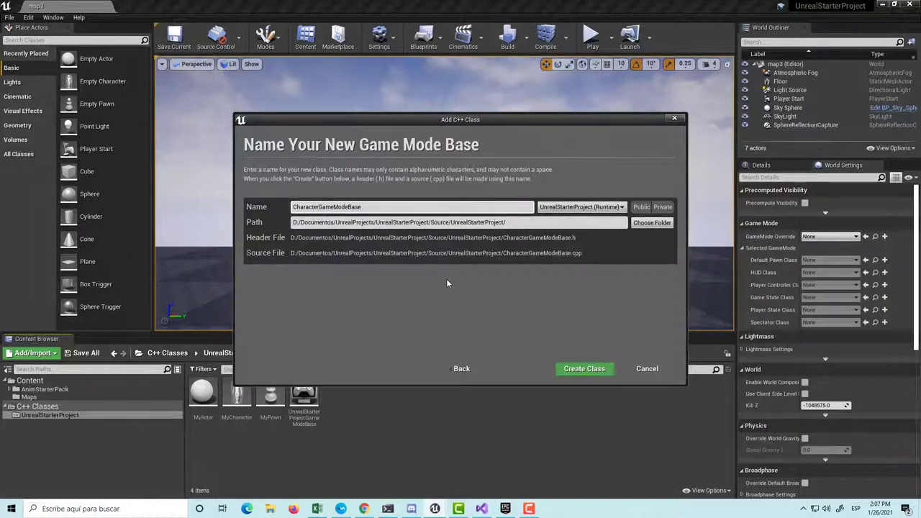
key(BackSpace)
key(BackSpace)
key(BackSpace)
key(BackSpace)
key(BackSpace)
key(BackSpace)
key(BackSpace)
key(BackSpace)
key(BackSpace)
text(Ma)
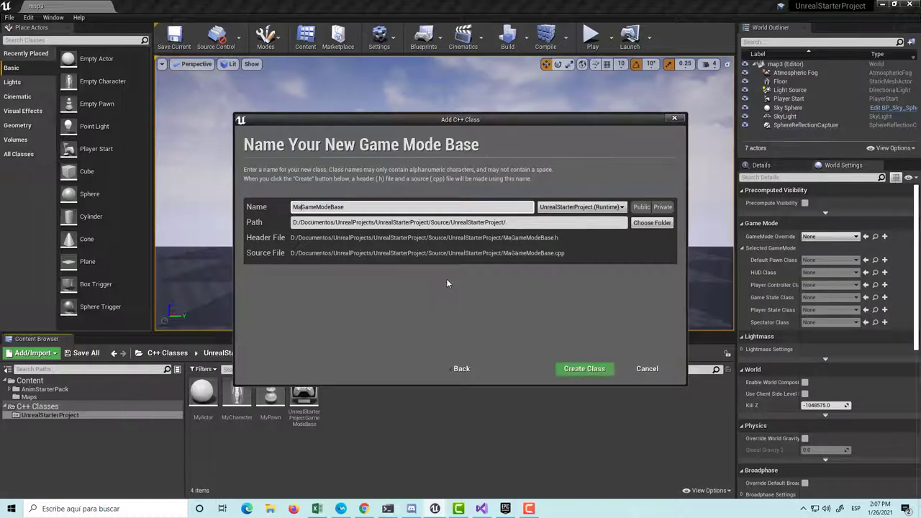
text(p3)
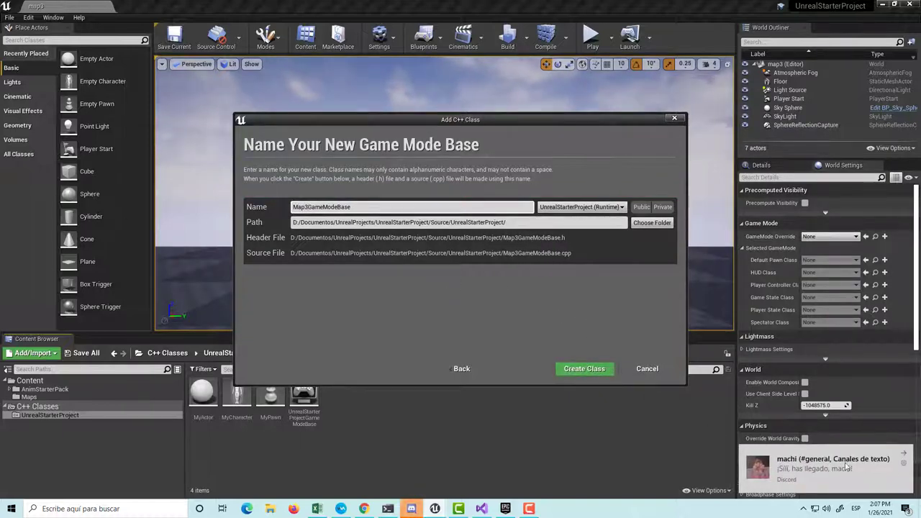
click(904, 457)
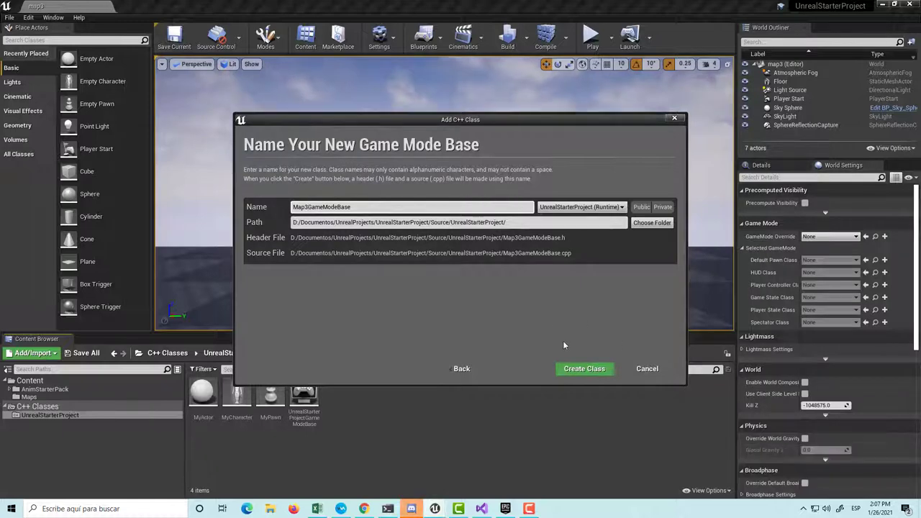
click(581, 370)
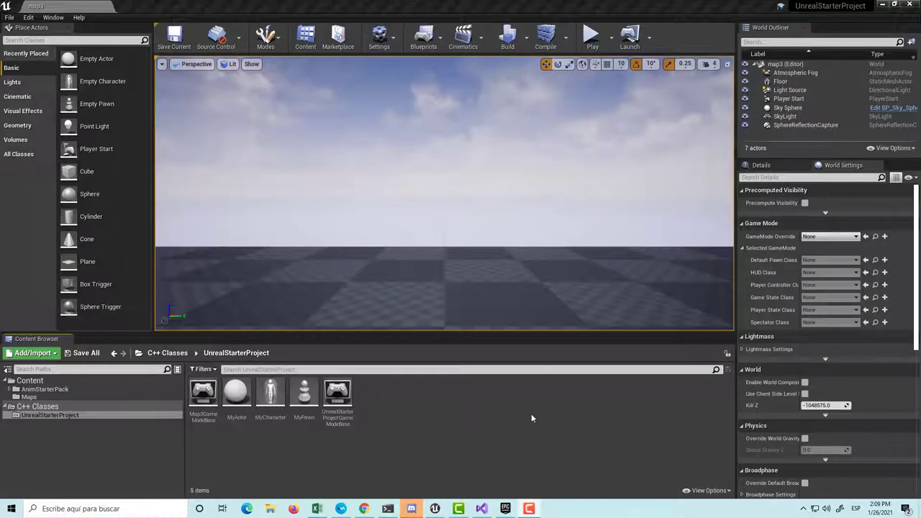
Step: Create the blueprint class BP_Map3GameModeBase from Map3GameModeBase
click(833, 238)
click(359, 416)
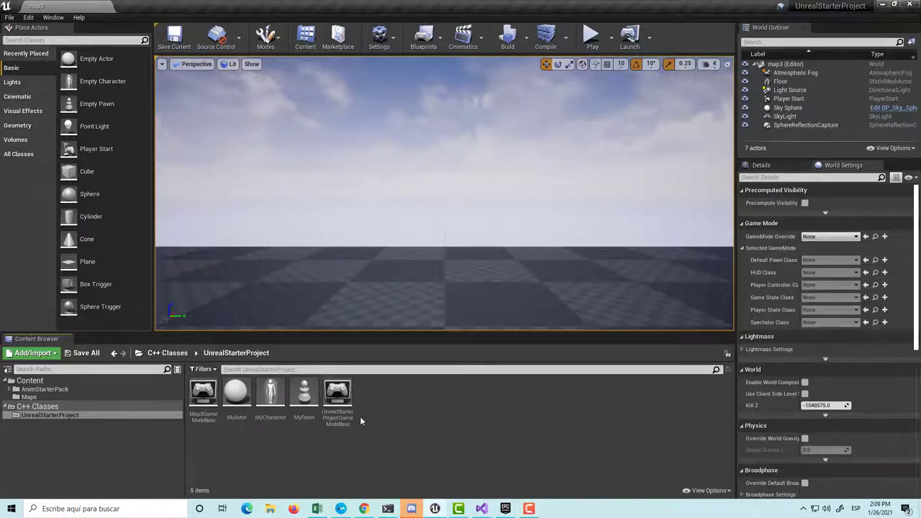
click(338, 400)
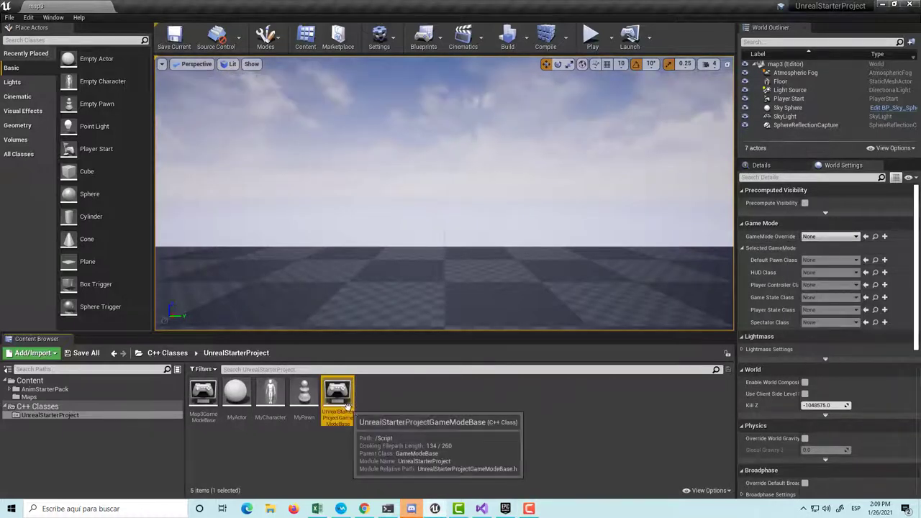
click(203, 412)
right_click(203, 412)
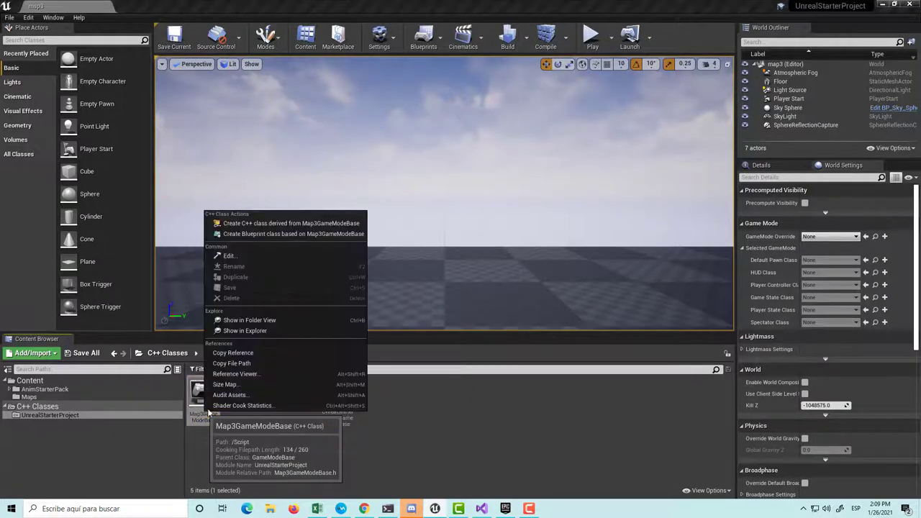
click(250, 235)
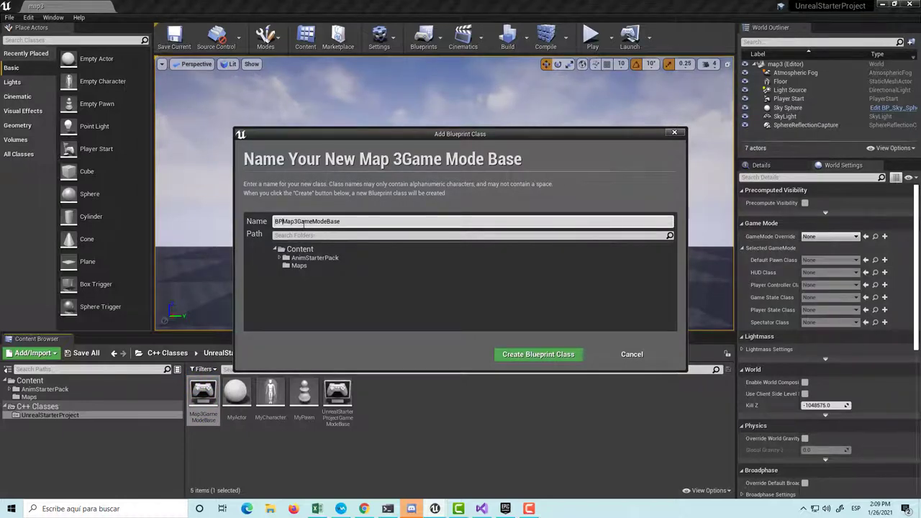
text(_)
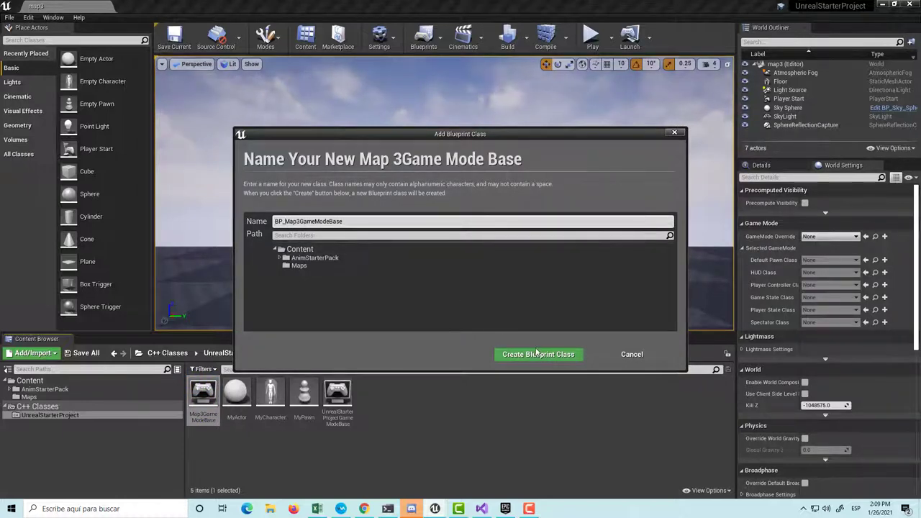
click(541, 362)
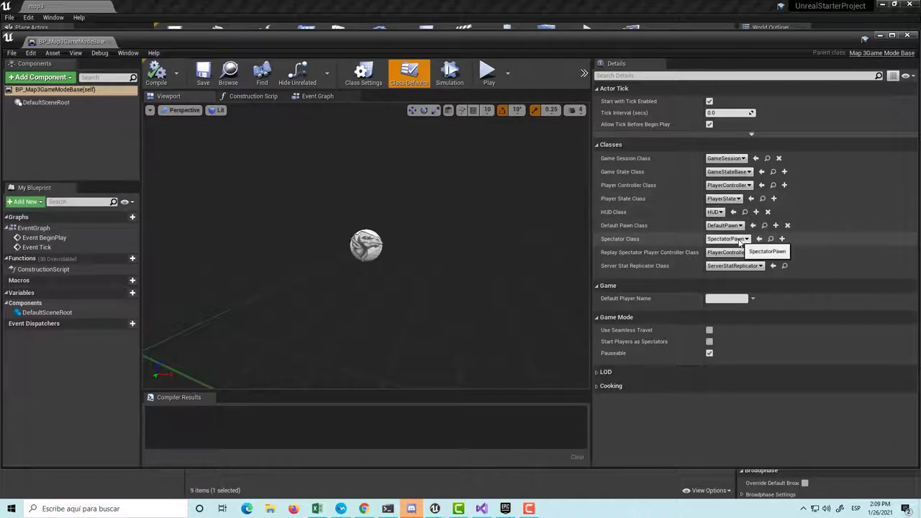
Step: Set BP_Map3GameModeBase's Default Pawn Class to BP_MyCharacter and close the blueprint
click(734, 225)
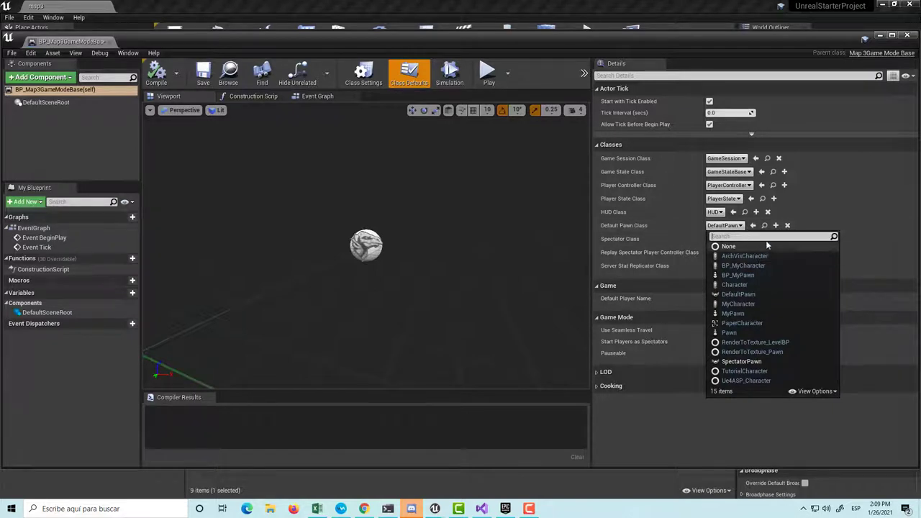
text(bp_)
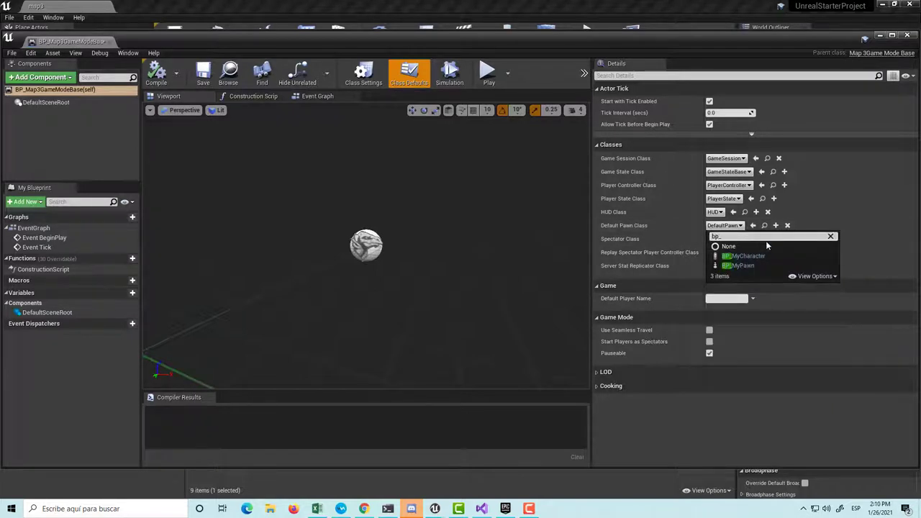
click(746, 256)
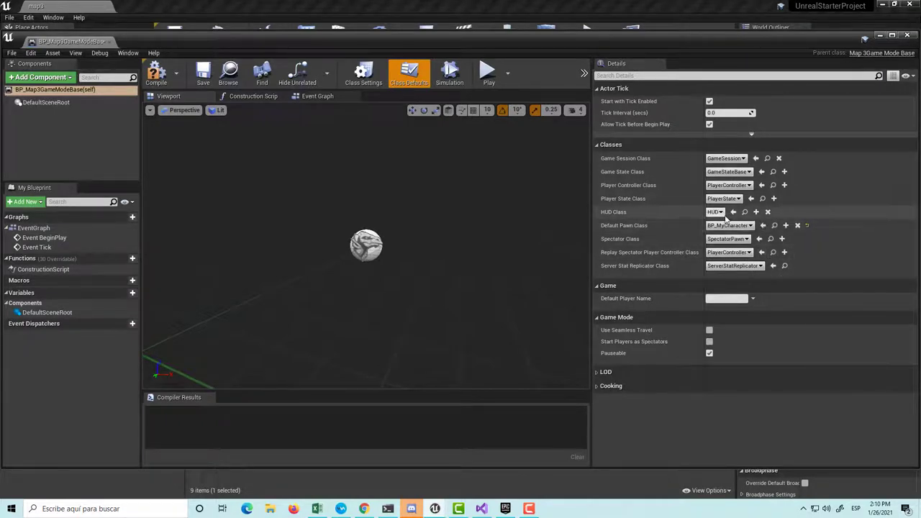
click(907, 35)
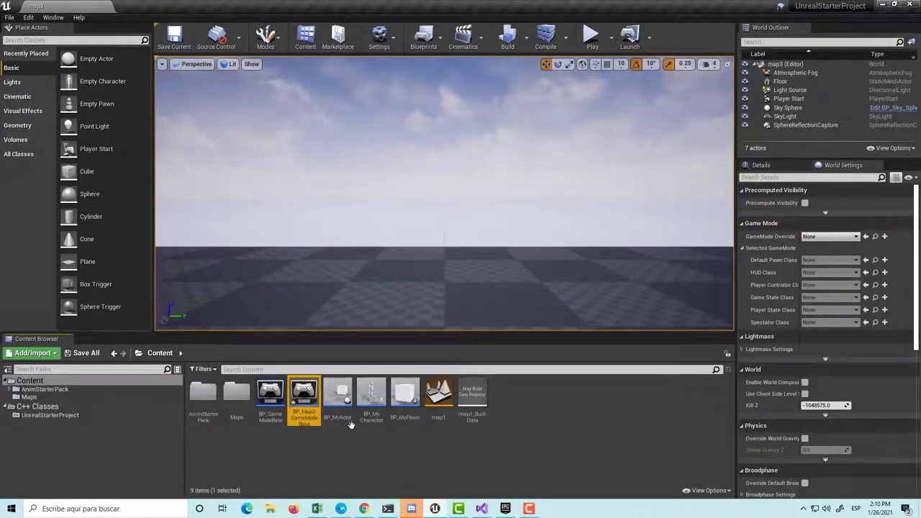
Step: Set map3's GameMode Override to BP_Map3GameModeBase and save the level
click(836, 237)
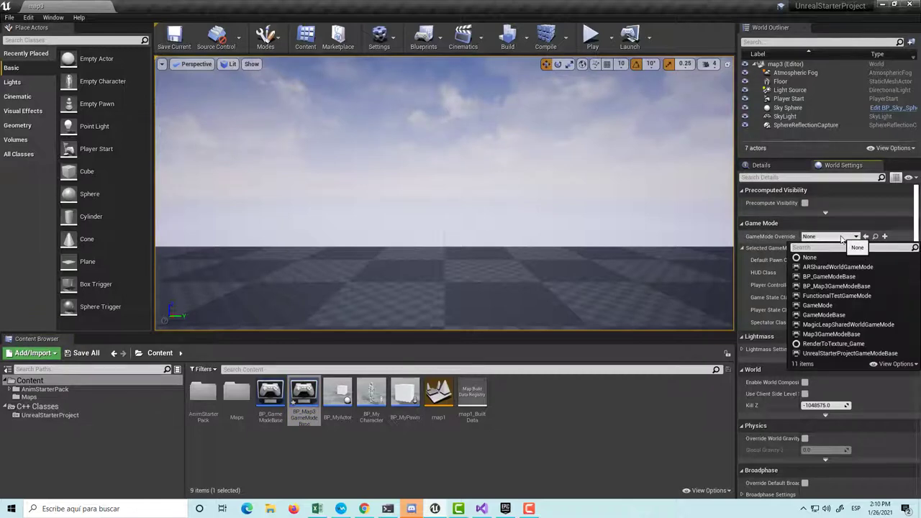
text(bp)
click(826, 279)
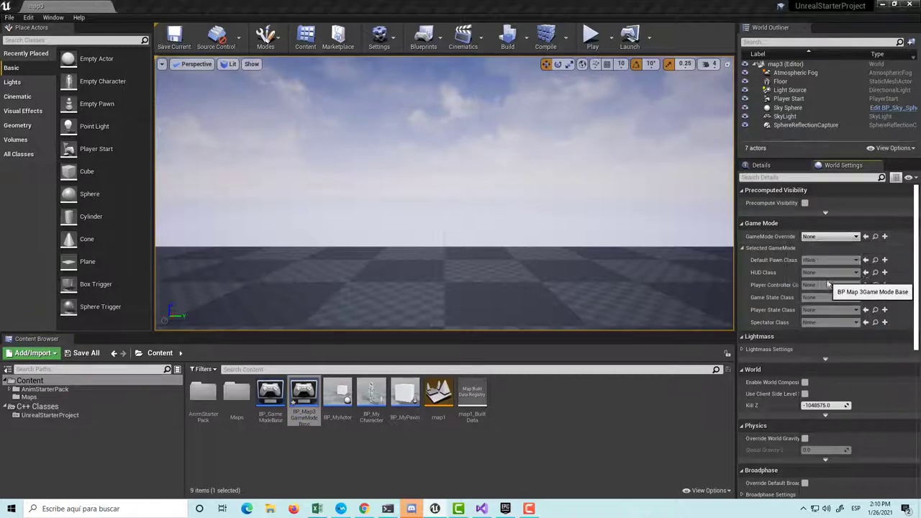
key(ctrl+s)
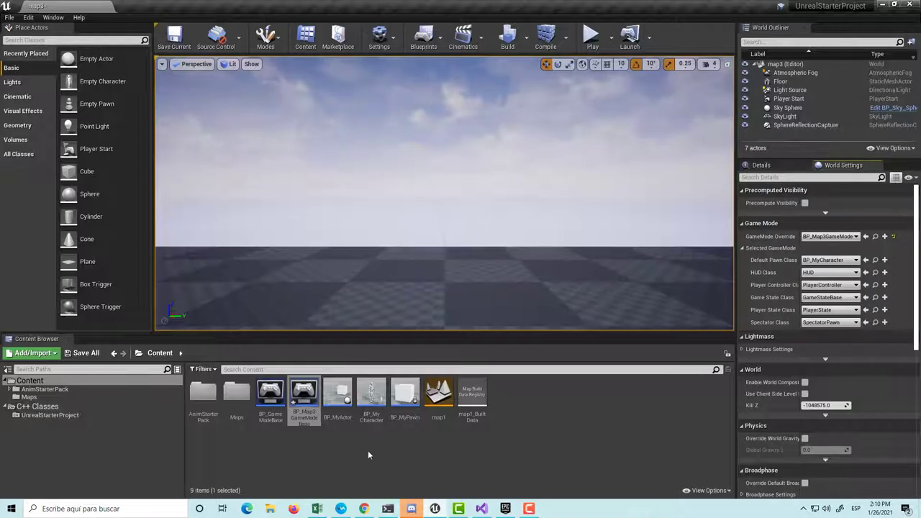
Step: Add a Camera component to BP_MyCharacter in its Viewport
double_click(368, 409)
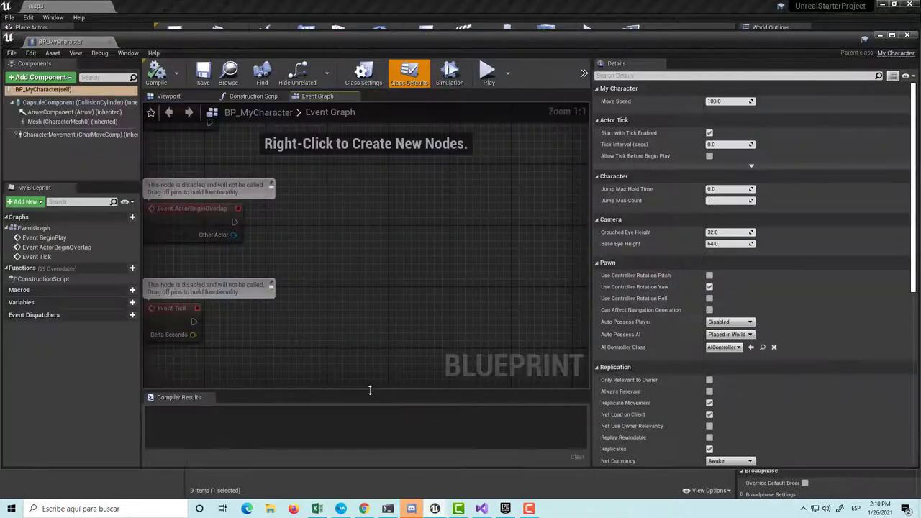
click(170, 96)
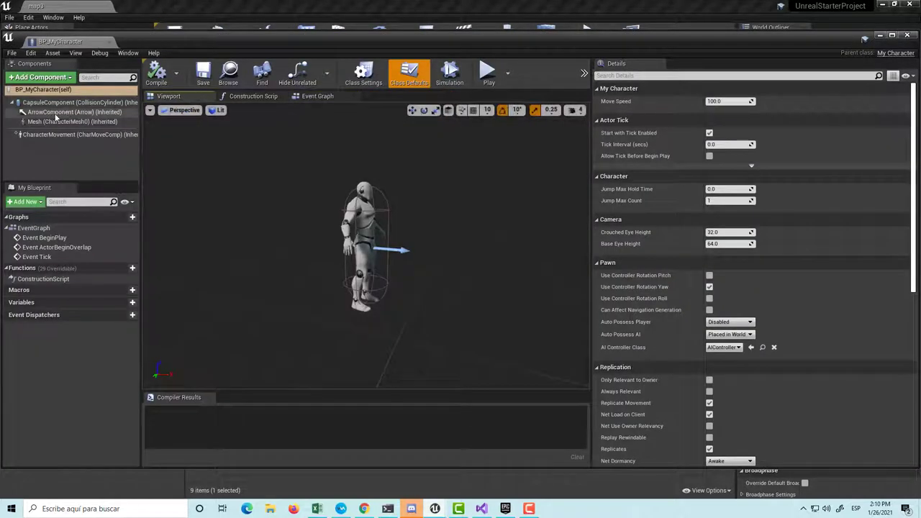
click(39, 77)
text(camera)
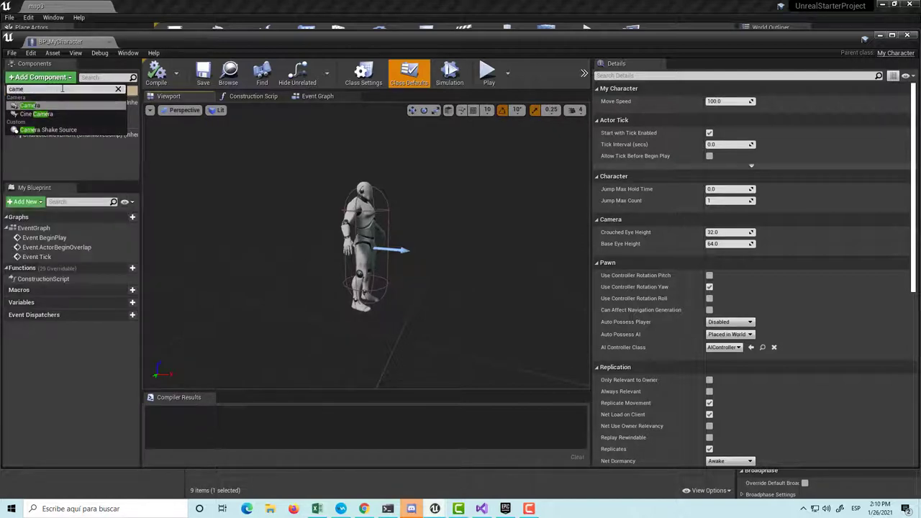
click(31, 105)
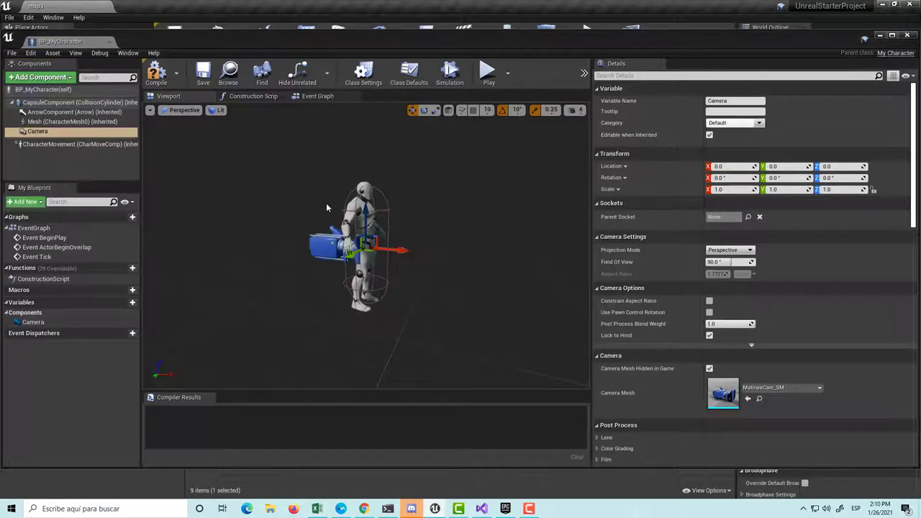
Step: Move the camera behind and above the mannequin and pitch it down to -20 degrees
drag(308, 304, 329, 299)
drag(401, 250, 290, 257)
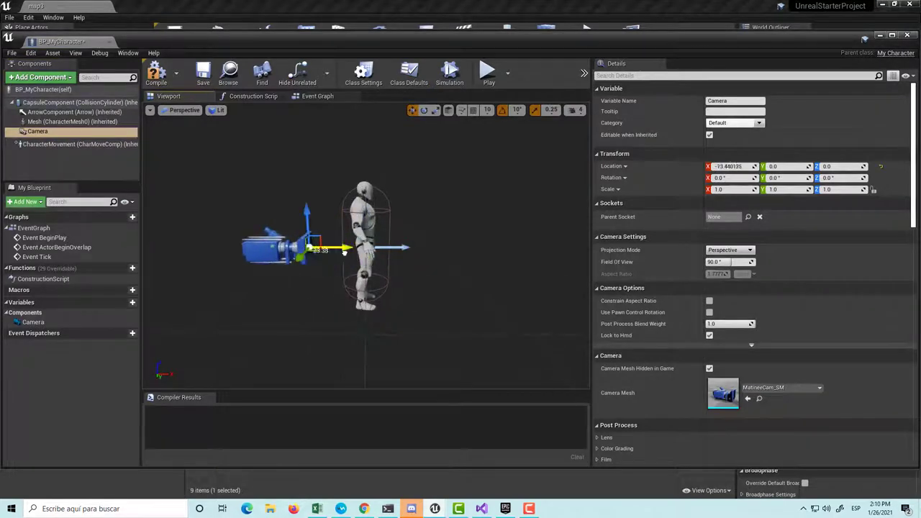
mouse_move(252, 217)
mouse_down()
mouse_move(251, 160)
mouse_move(216, 185)
mouse_up()
scroll(286, 239, down, 3)
mouse_move(287, 239)
mouse_down()
mouse_move(288, 223)
mouse_move(216, 230)
mouse_move(235, 191)
mouse_up()
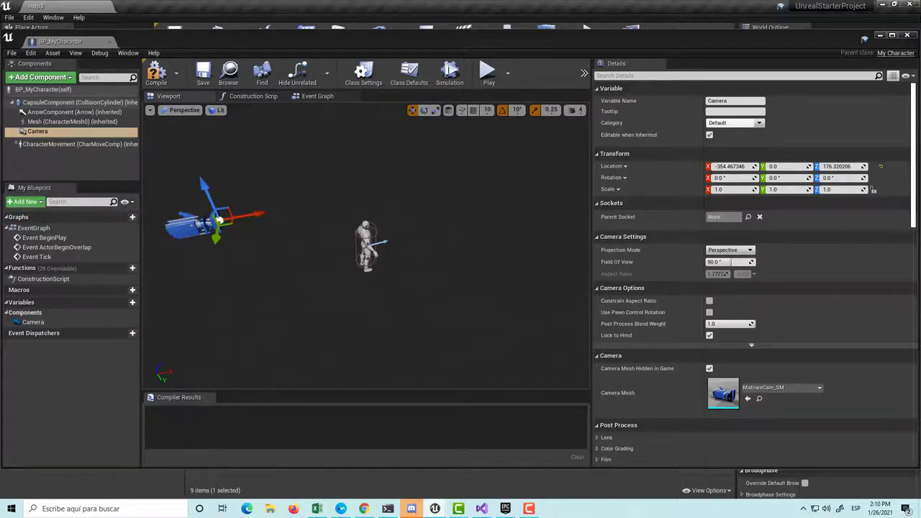
key(e)
drag(238, 173, 216, 177)
mouse_move(284, 282)
right_down()
mouse_move(310, 259)
mouse_move(259, 281)
right_up()
key(w)
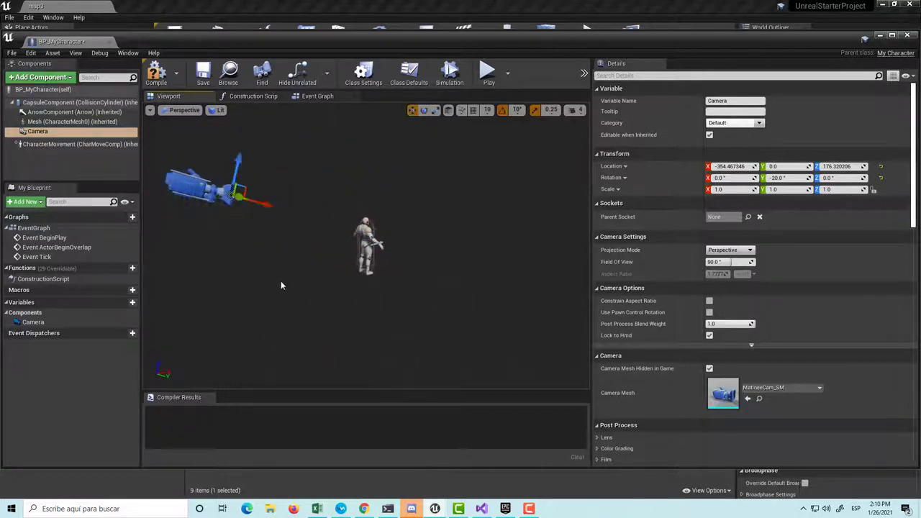
right_drag(252, 205, 252, 205)
drag(274, 200, 245, 196)
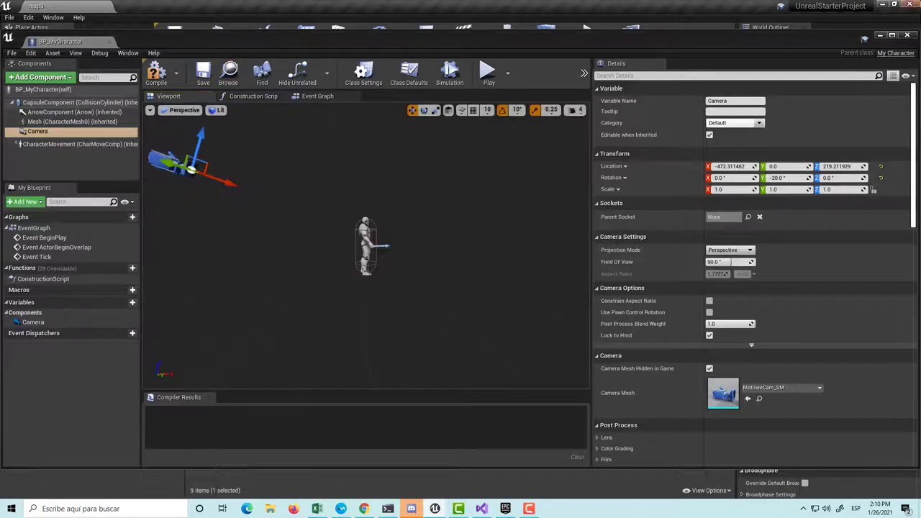
Step: Close BP_MyCharacter, play-test map3 then stop with Esc, and switch to Visual Studio
click(909, 36)
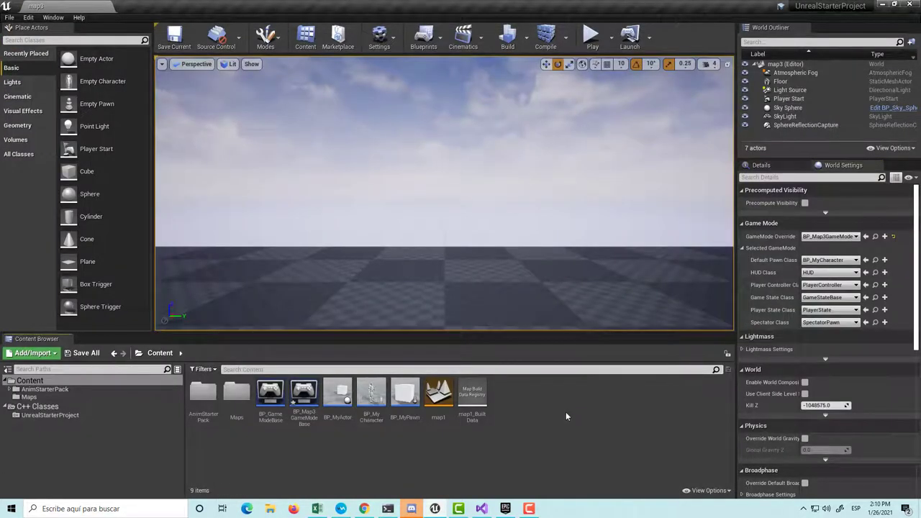
scroll(540, 173, down, 3)
right_drag(540, 172, 459, 195)
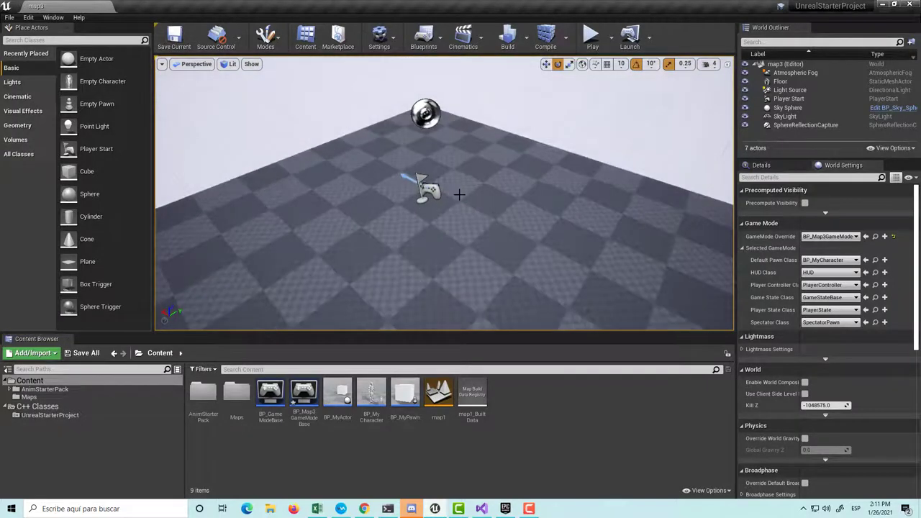
click(592, 36)
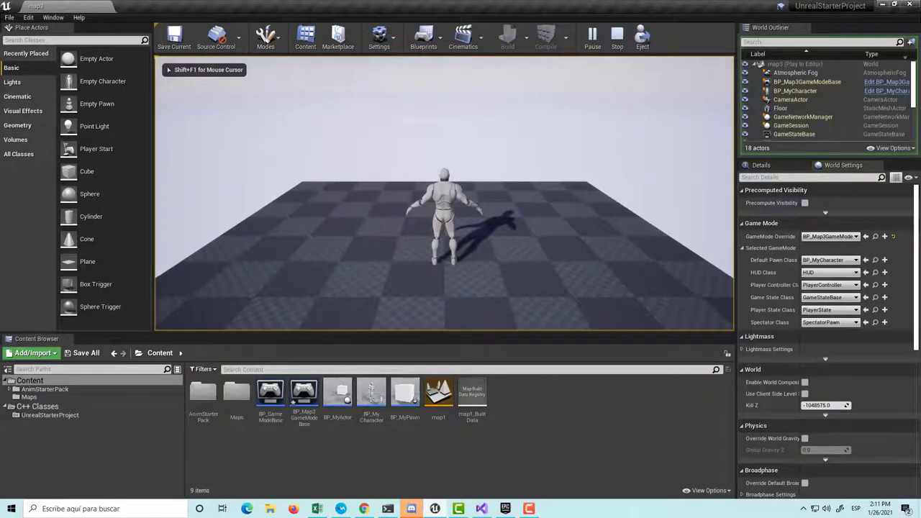
key(Escape)
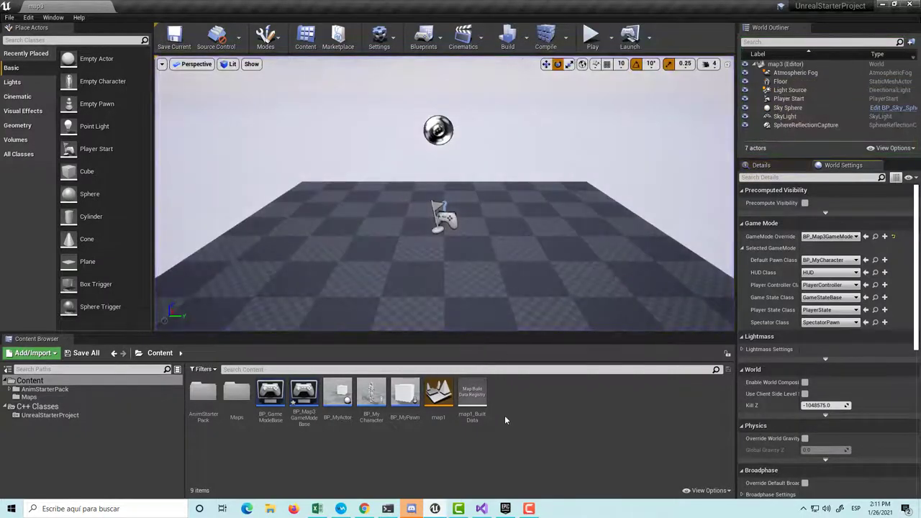
key(alt+Tab)
Step: Paste MyPawn's AddMovementInput(*direction * moveSpeed * DeltaTime) line into AMyCharacter::Tick, save, and return to Unreal
scroll(232, 203, up, 5)
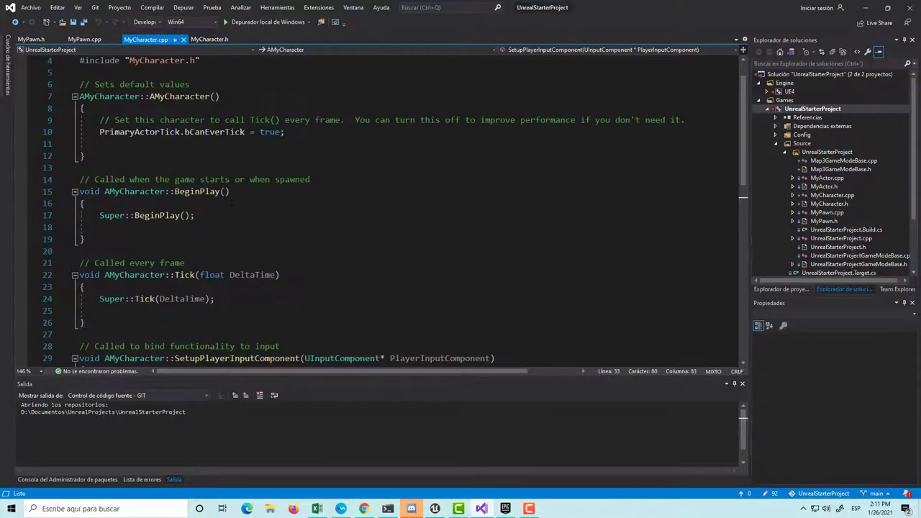
scroll(231, 203, down, 2)
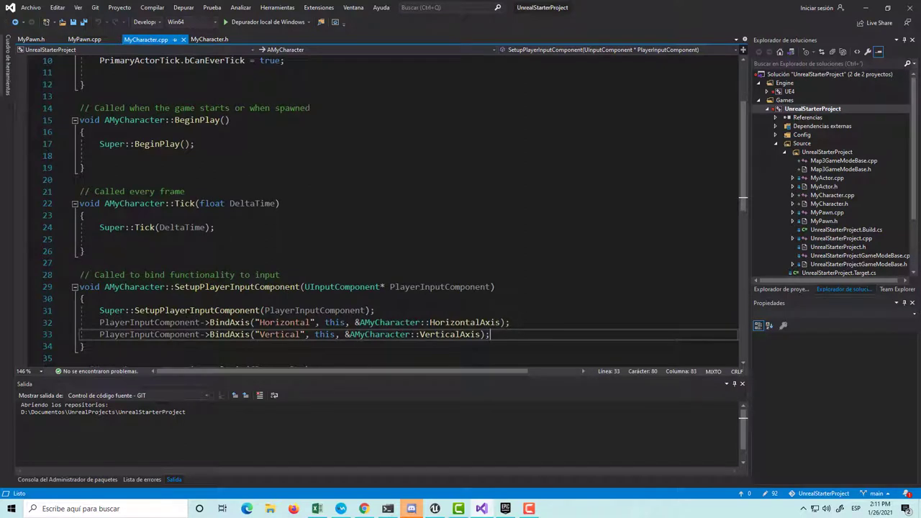
click(77, 42)
scroll(291, 205, up, 2)
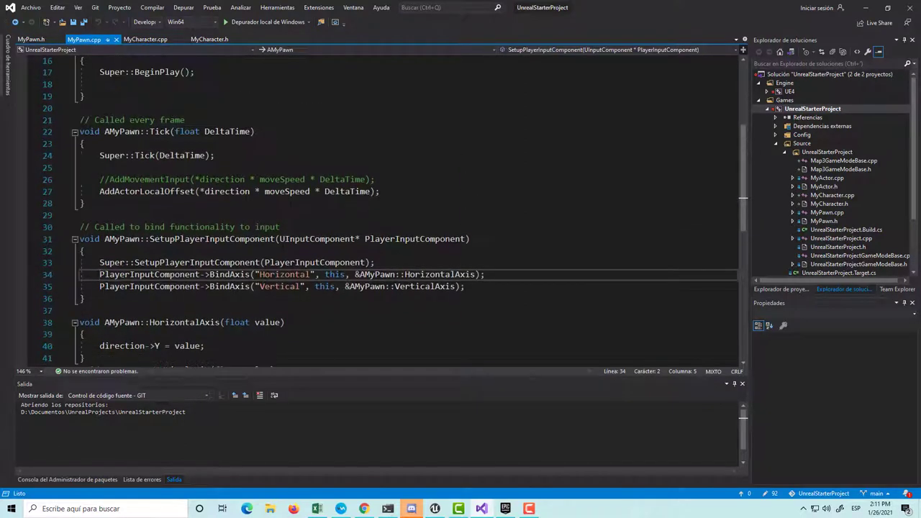
drag(375, 179, 109, 179)
key(ctrl+c)
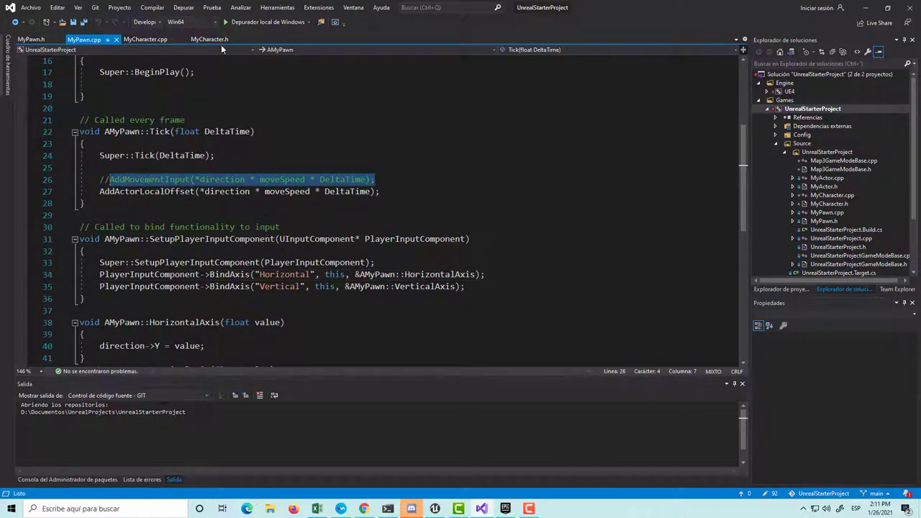
click(145, 39)
click(186, 241)
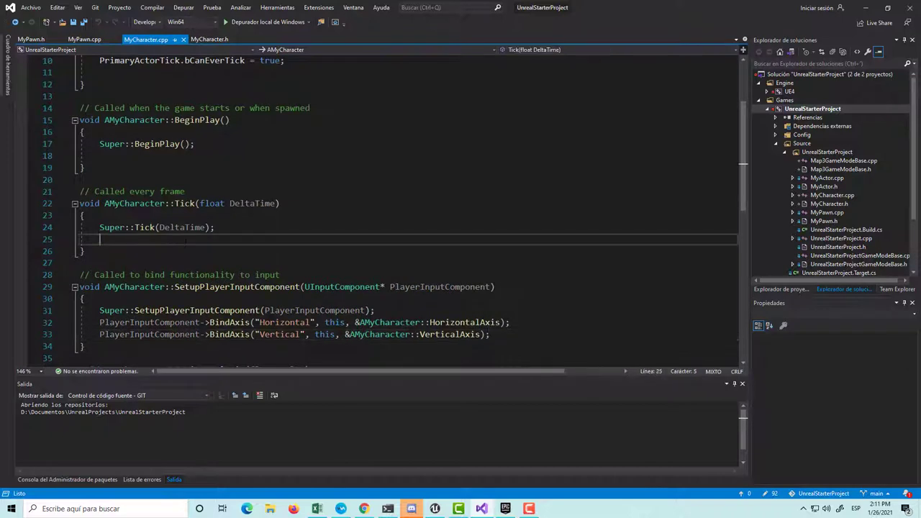
key(ctrl+v)
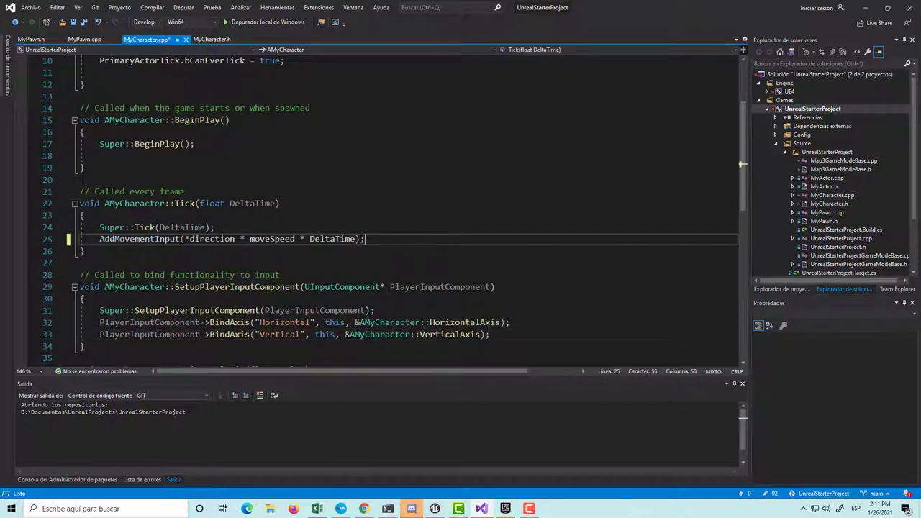
key(ctrl+s)
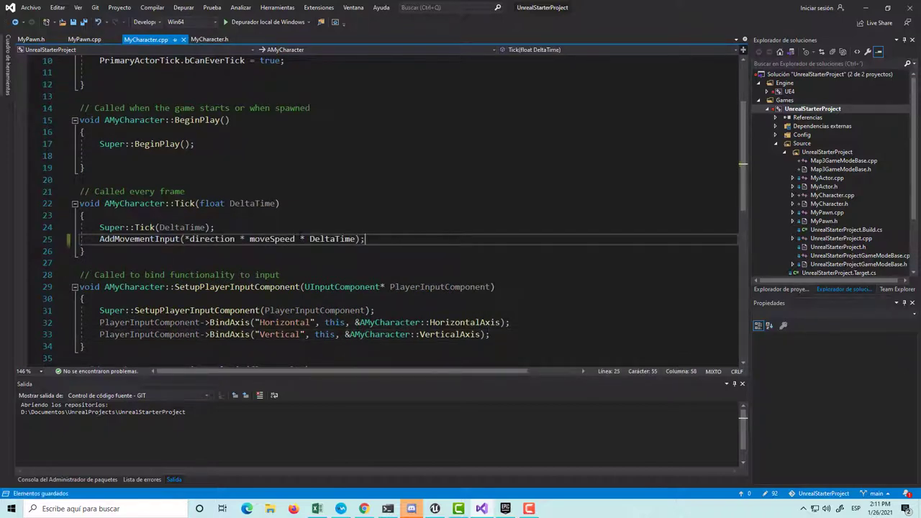
scroll(393, 209, down, 2)
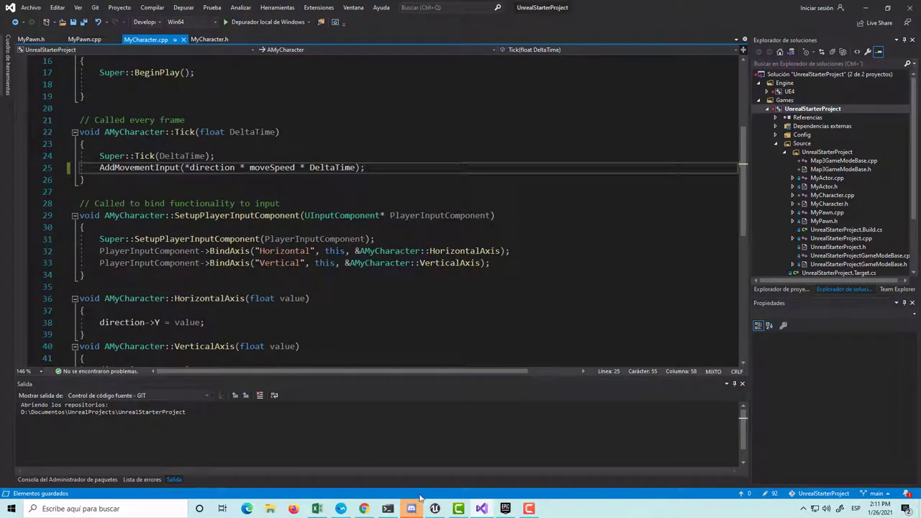
click(436, 508)
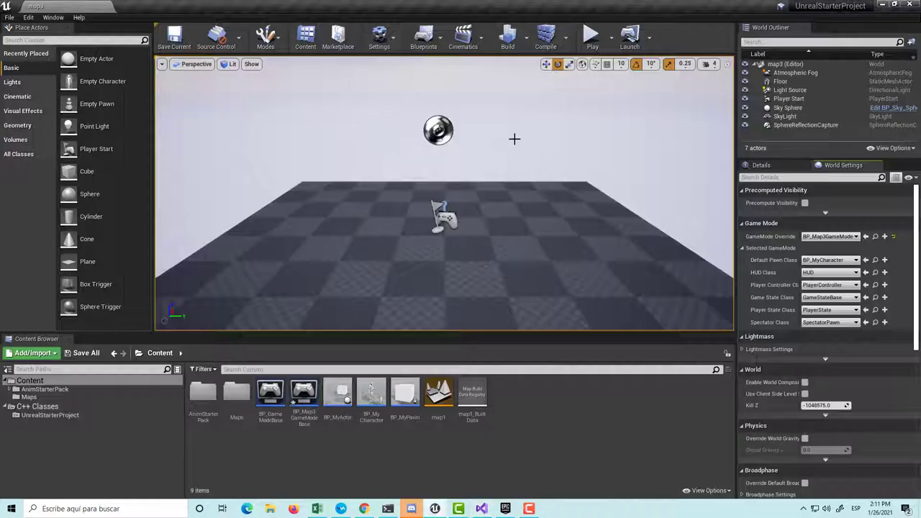
click(546, 36)
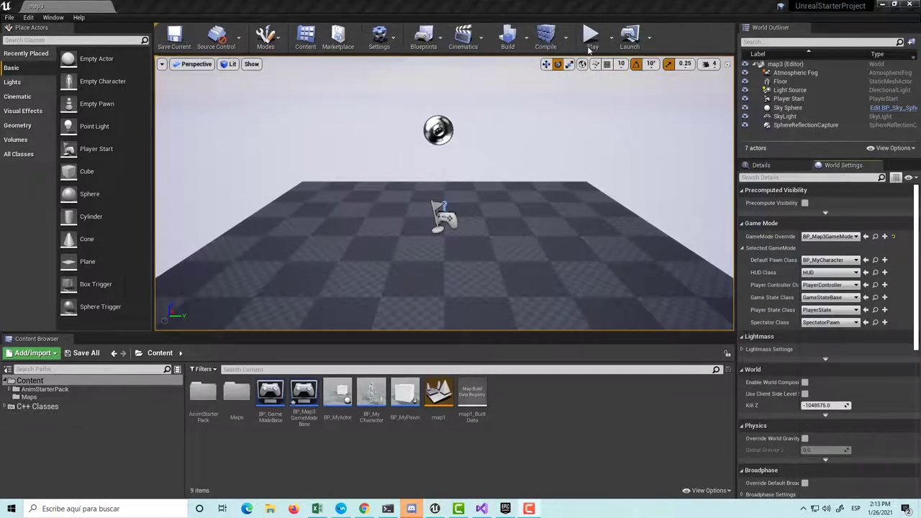
click(590, 36)
click(562, 208)
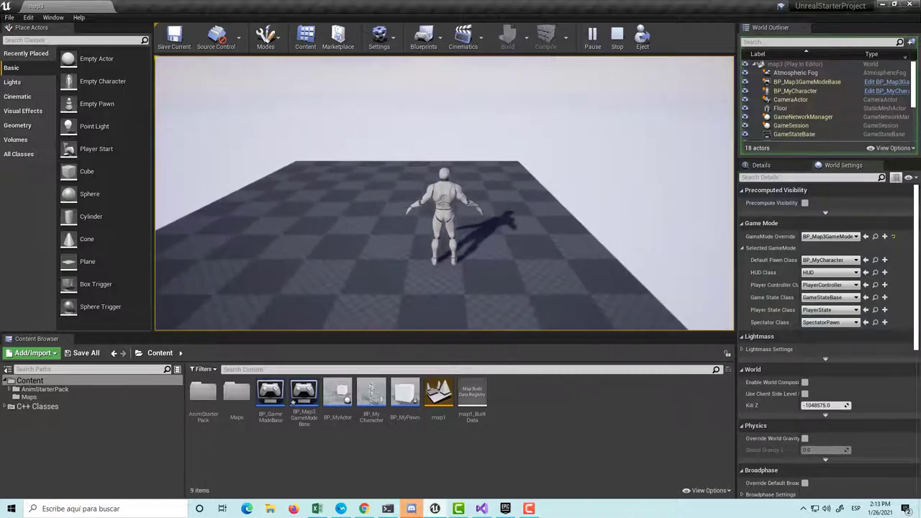
key(Escape)
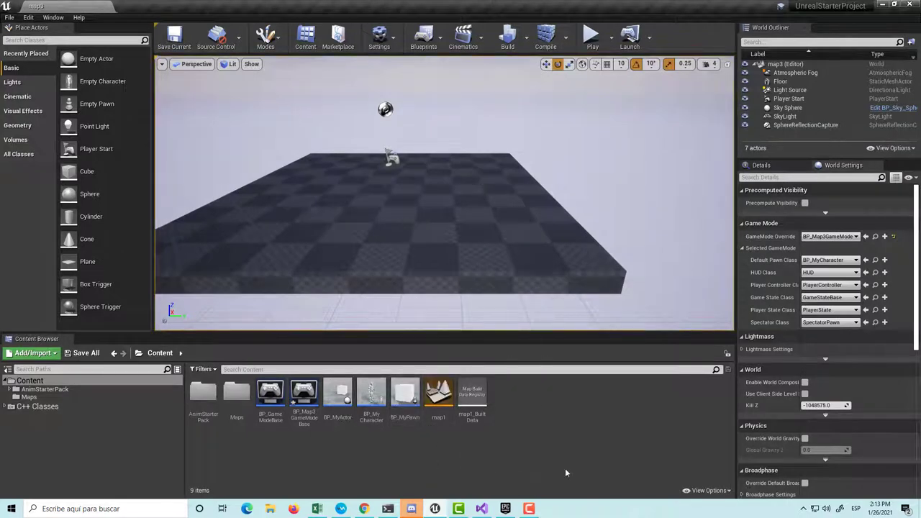
Step: Create a new Blend Space asset in the Content Browser using the character's skeleton
right_click(564, 437)
click(508, 429)
right_click(507, 426)
mouse_move(536, 416)
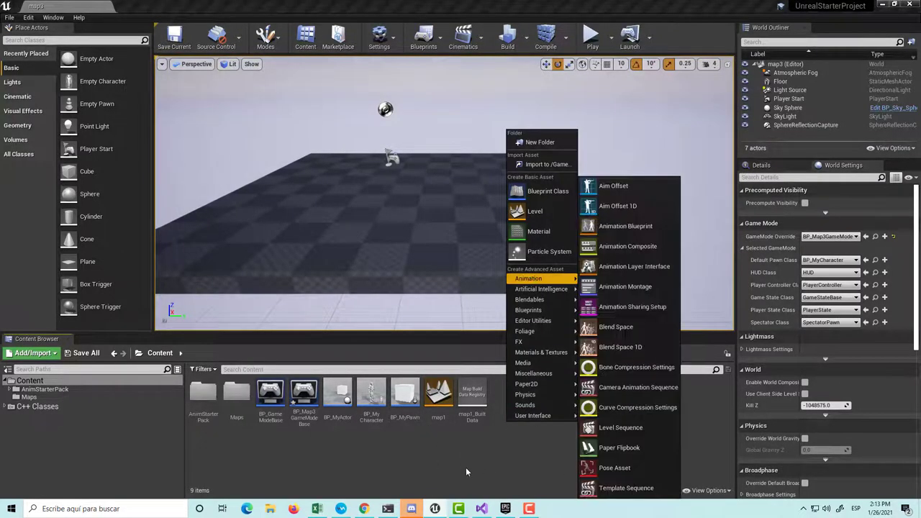
click(434, 452)
right_click(292, 446)
mouse_move(291, 346)
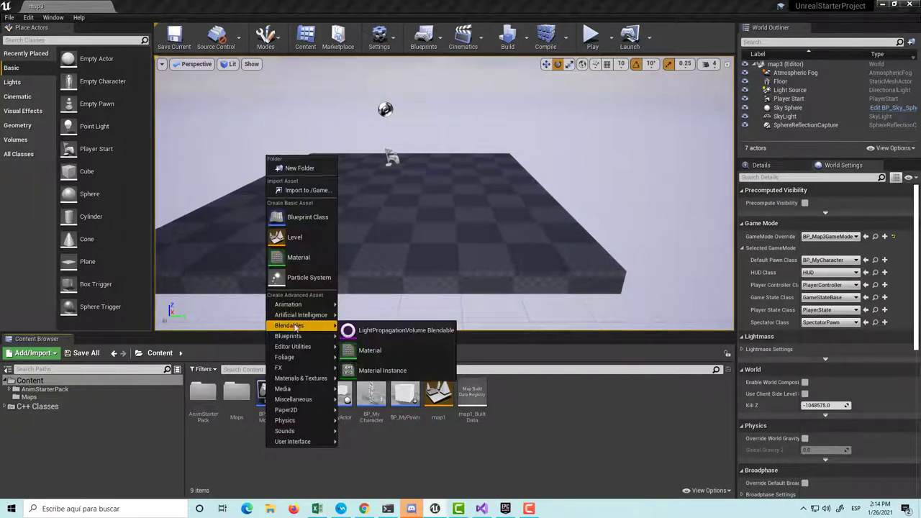
mouse_move(309, 307)
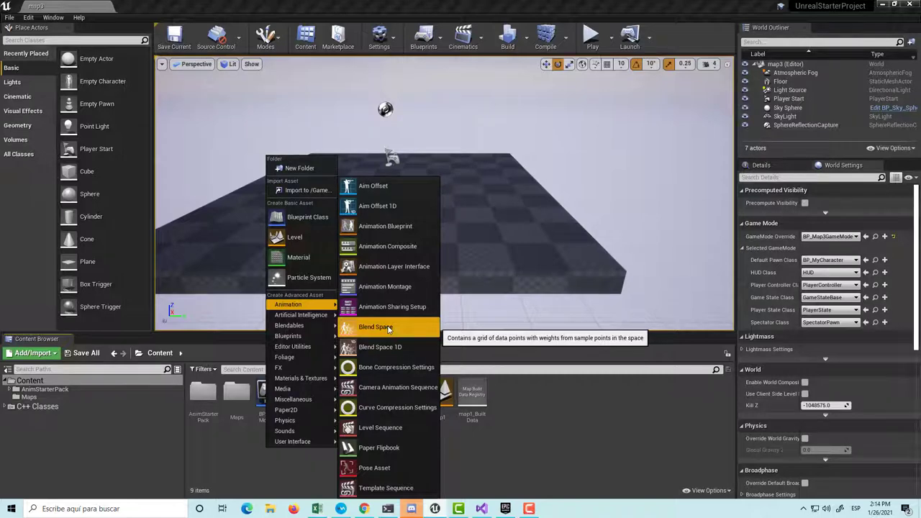
click(388, 328)
click(410, 131)
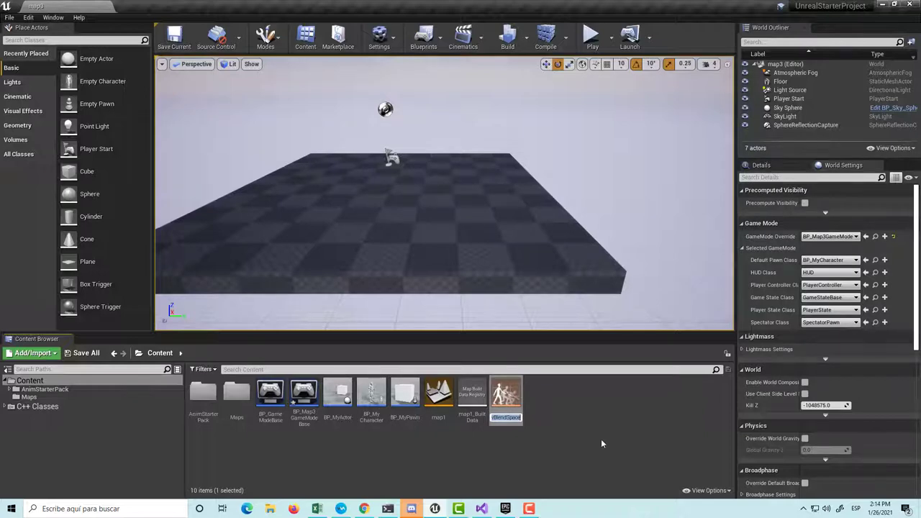
Step: Name the blend space BS_MyCharacter and open it for editing
text(BS)
text(_My)
text(C)
text(haracter)
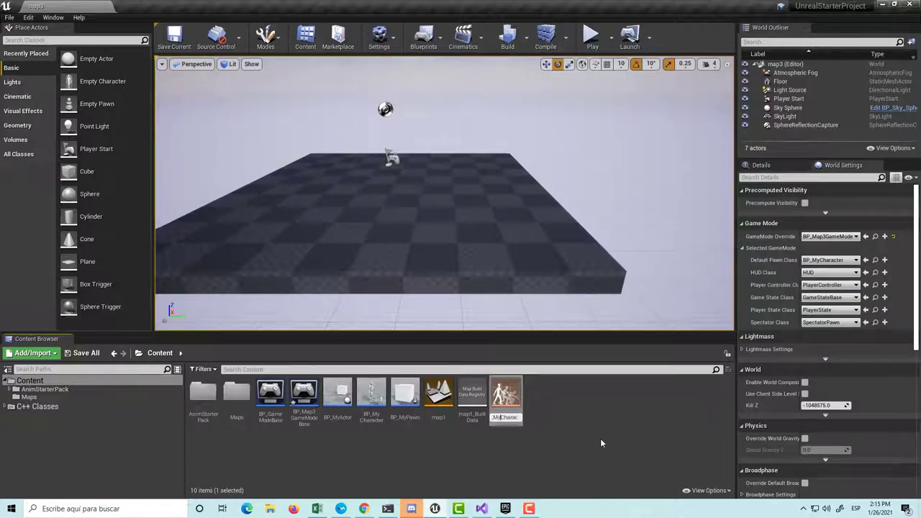
key(Return)
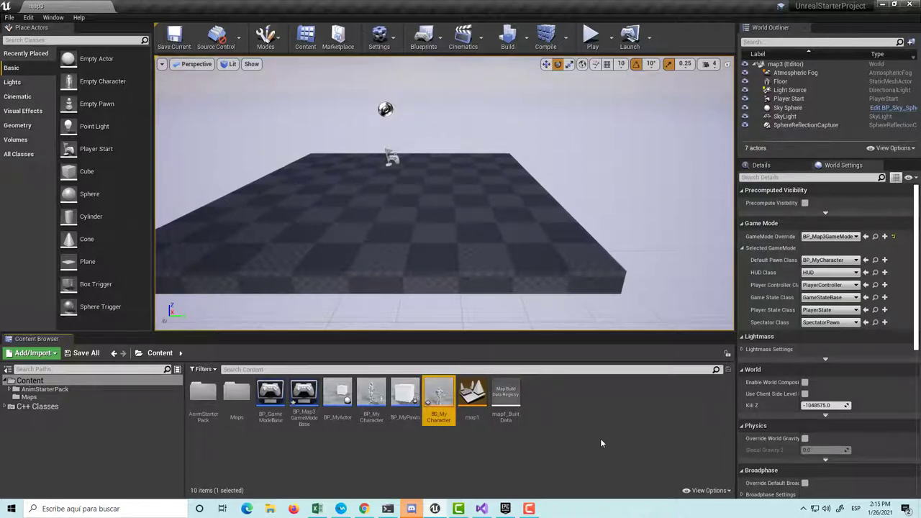
key(Return)
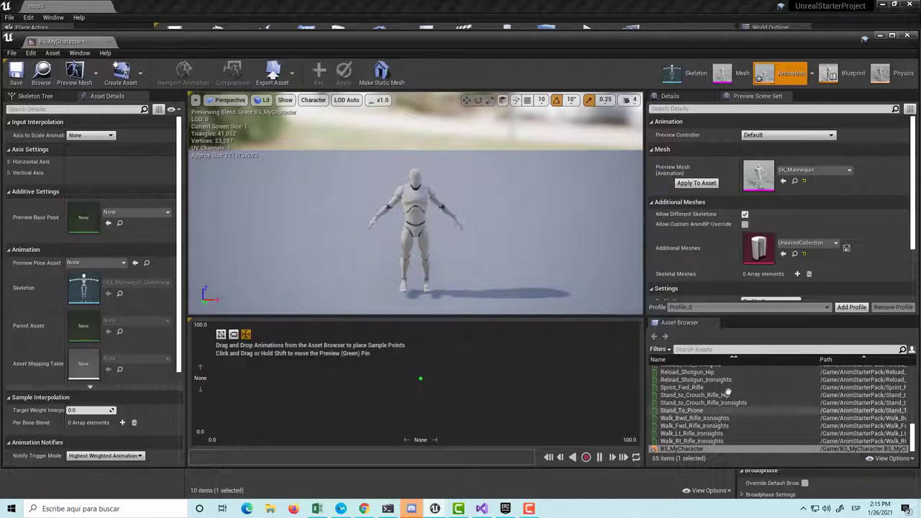
Step: Filter the asset list by 'idle' and place Idle_Rifle_Ironsights as a sample on the grid
click(714, 349)
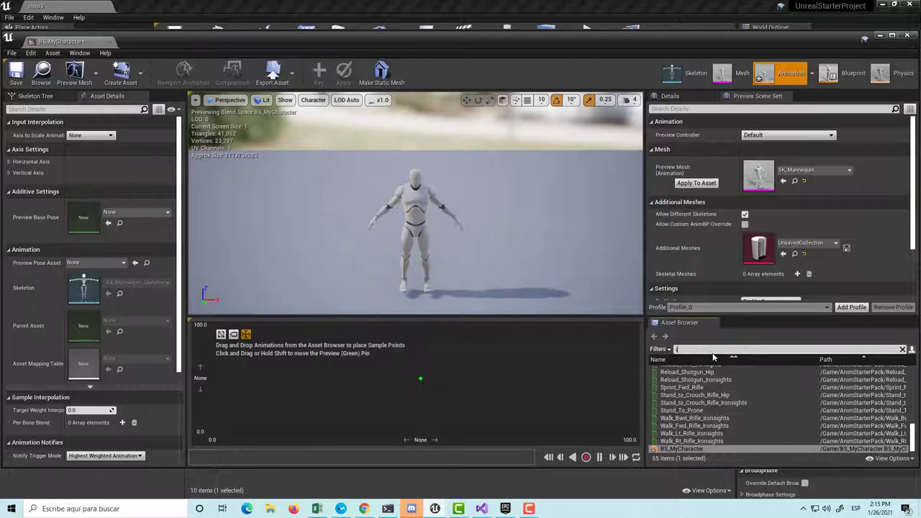
text(idle)
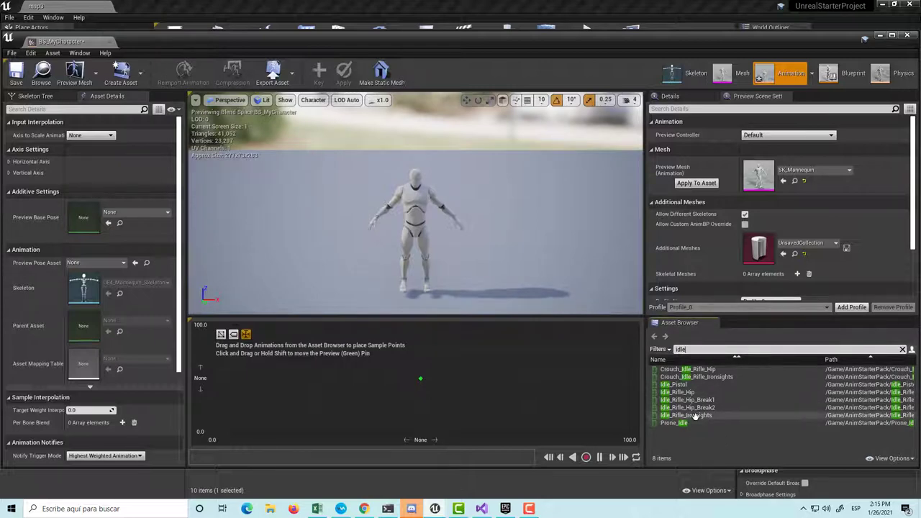
click(709, 418)
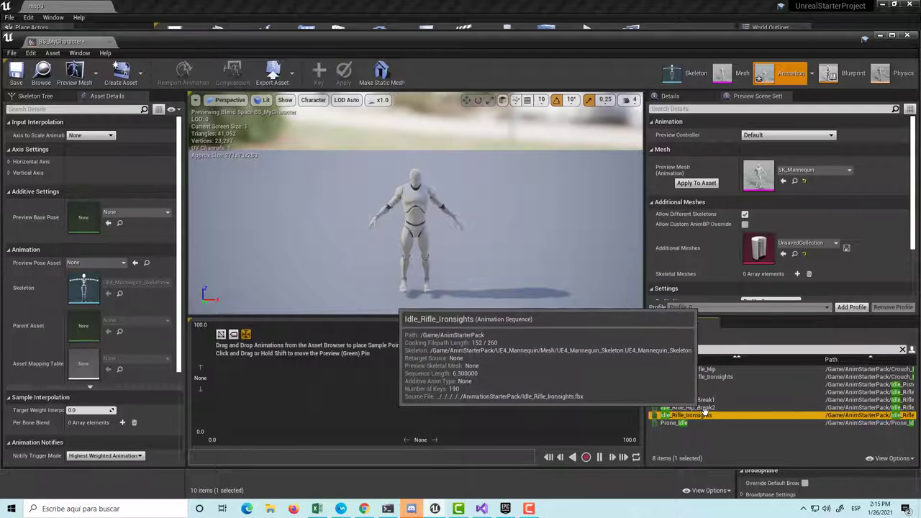
drag(702, 423, 420, 381)
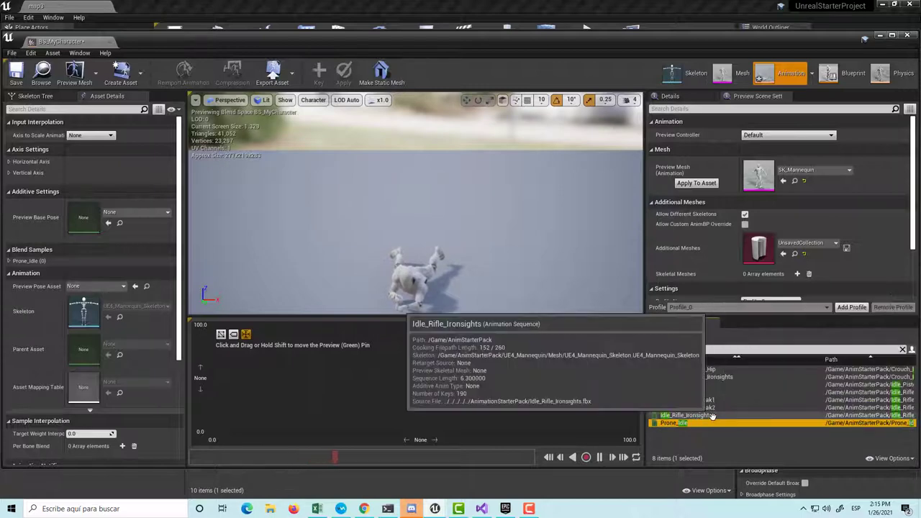
click(687, 415)
drag(646, 415, 421, 379)
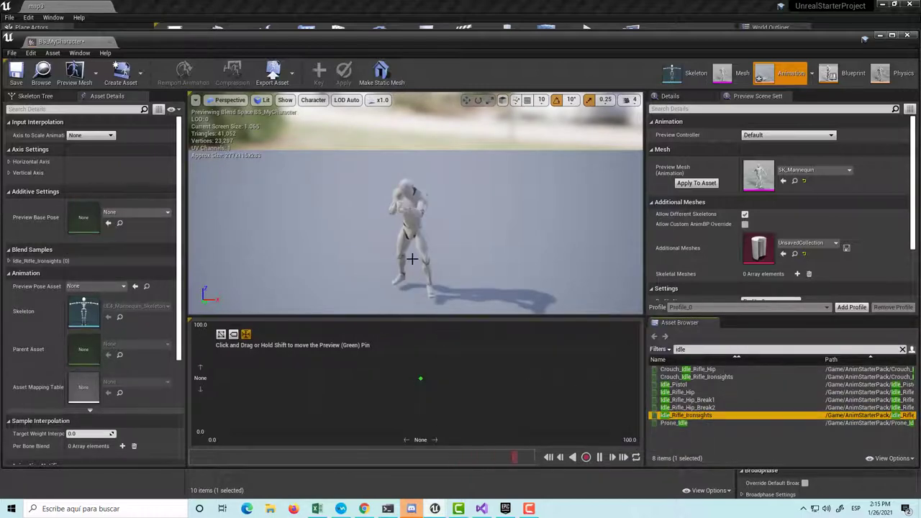
Step: Replace that grid sample with Idle_Rifle_Hip_Break1
mouse_move(380, 257)
mouse_down()
mouse_move(316, 238)
mouse_move(393, 246)
mouse_up()
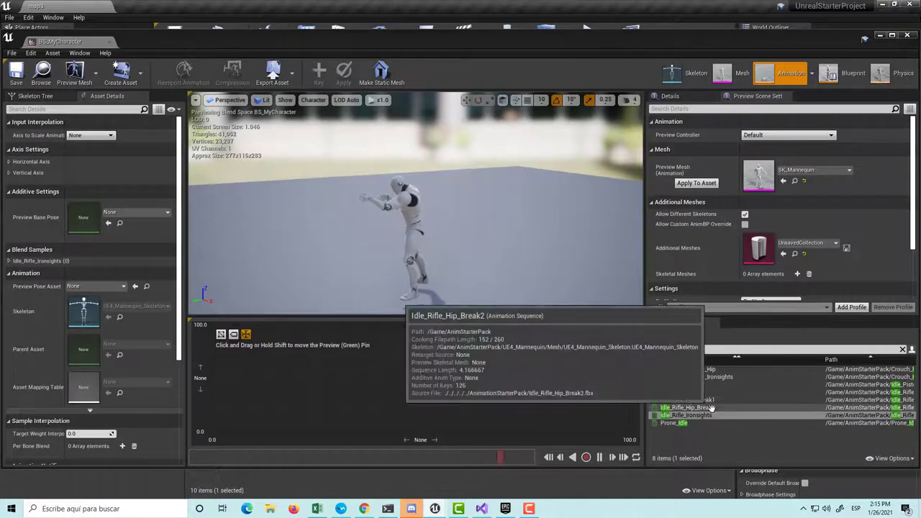
mouse_move(711, 415)
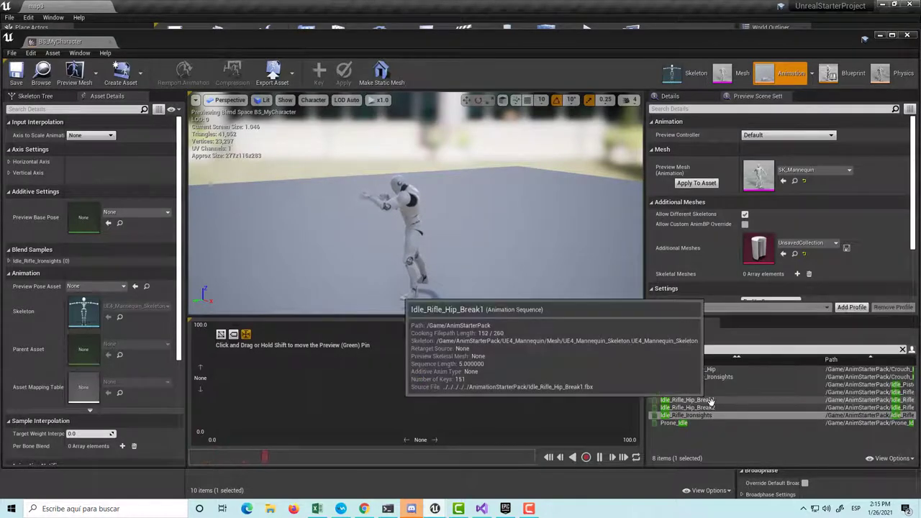
click(690, 394)
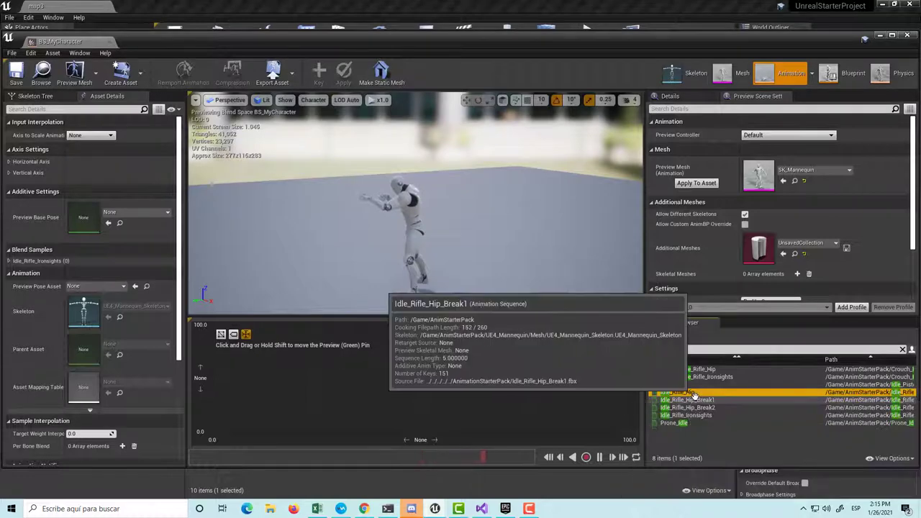
drag(694, 398, 422, 379)
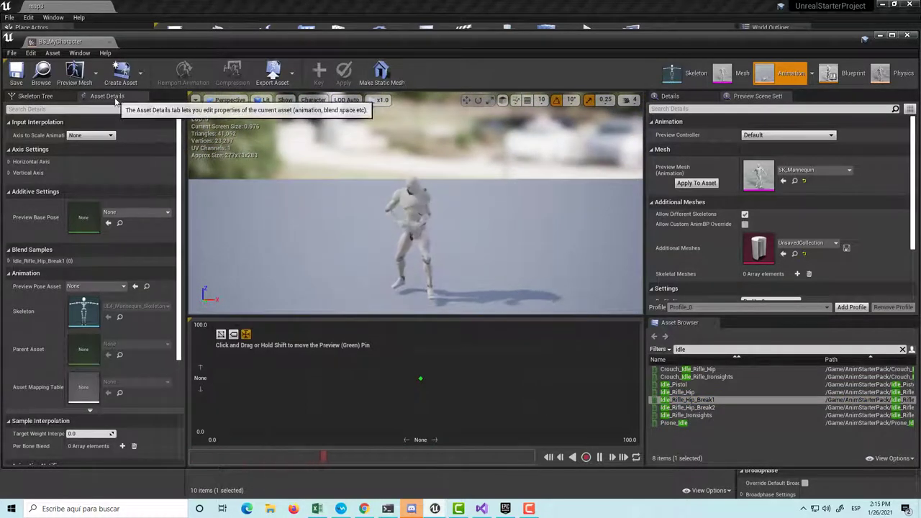
Step: Name the horizontal axis X and the vertical axis Y
click(10, 162)
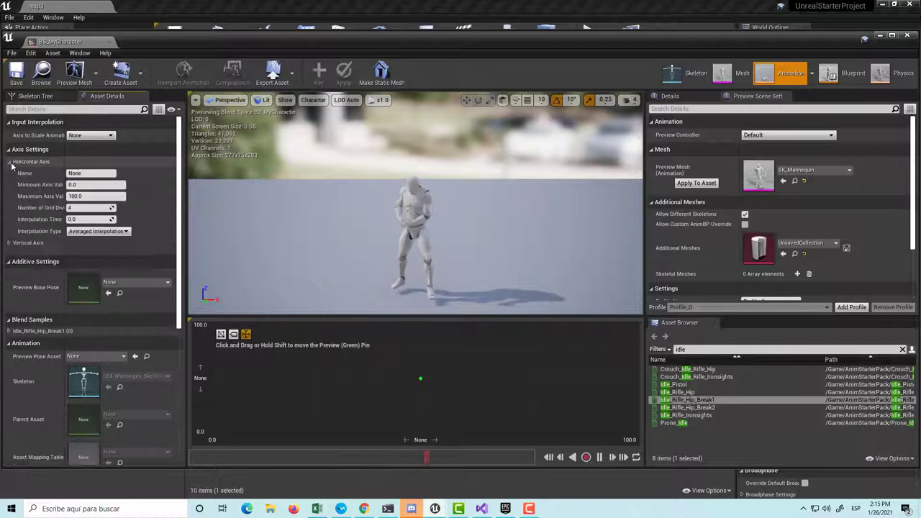
click(11, 242)
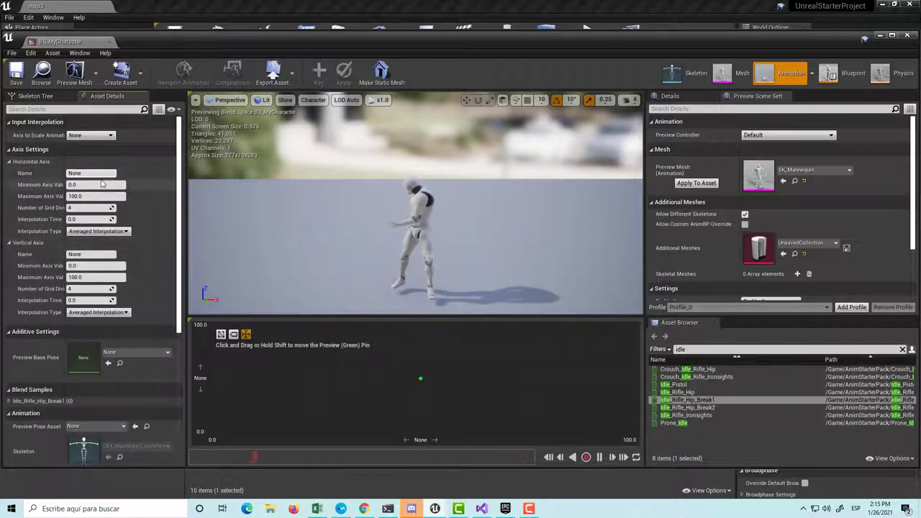
click(89, 176)
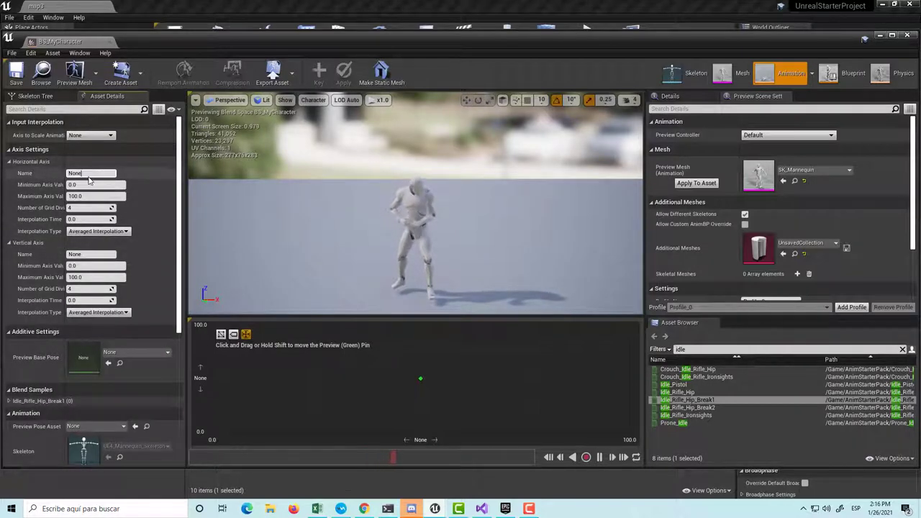
double_click(89, 174)
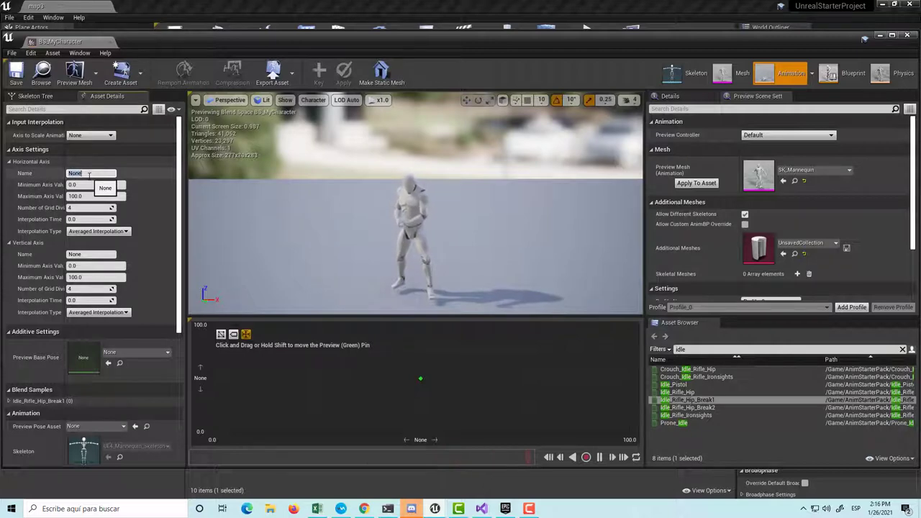
text(X)
click(86, 256)
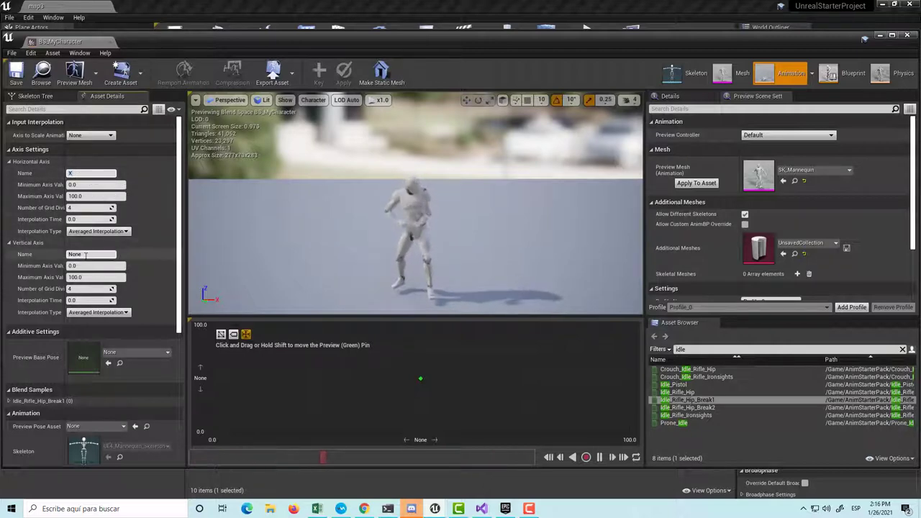
double_click(86, 256)
text(Y)
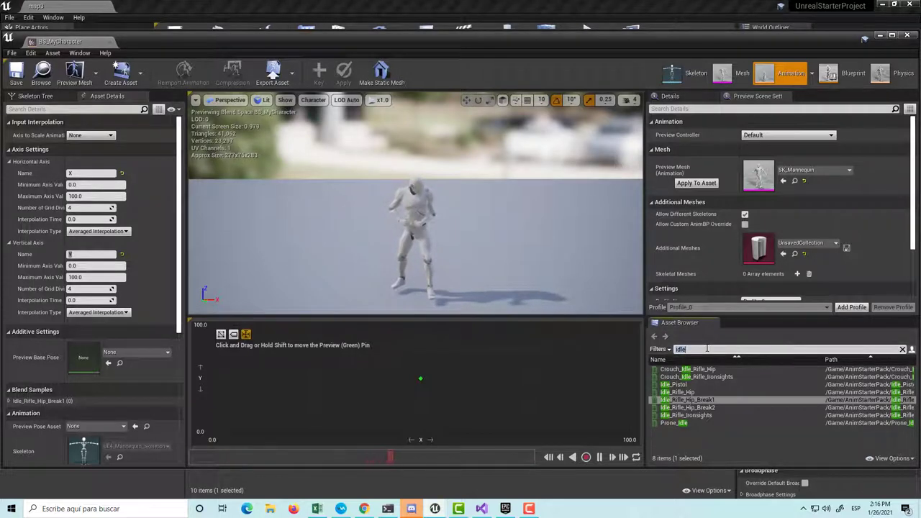
Step: Clear the stray 'walk' filter and give both axes 6 grid divisions
text(walk)
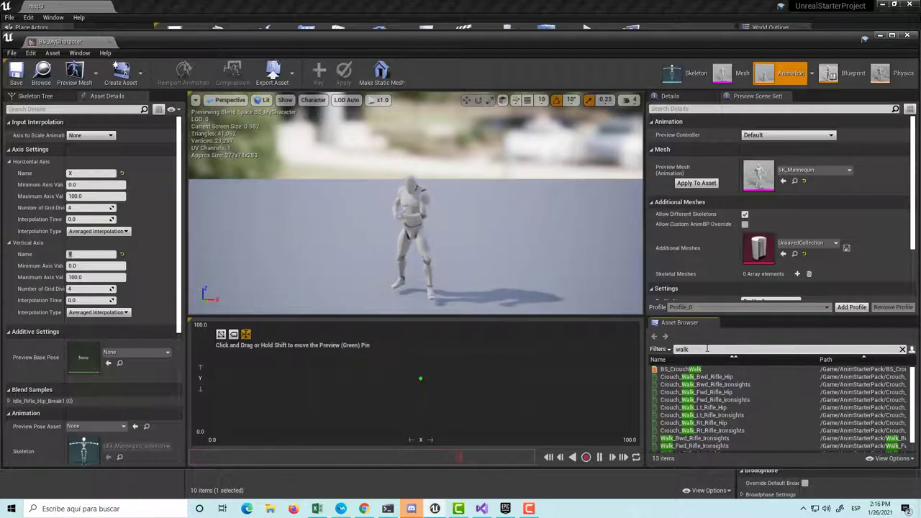
key(BackSpace)
key(BackSpace)
key(BackSpace)
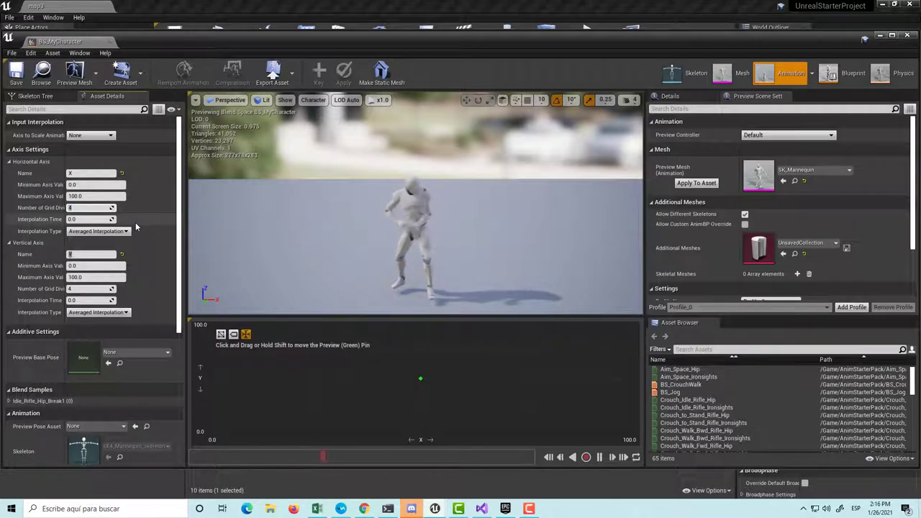
text(6)
key(Return)
click(85, 290)
text(6)
key(Return)
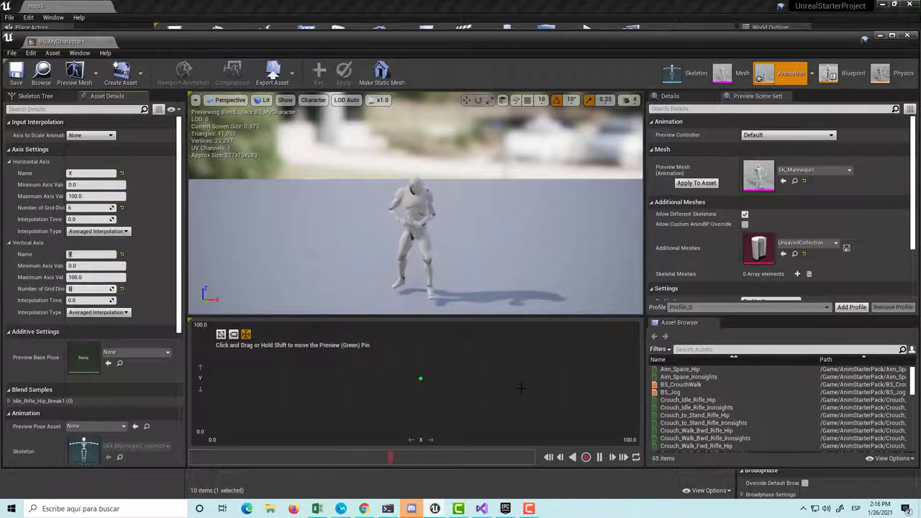
click(712, 349)
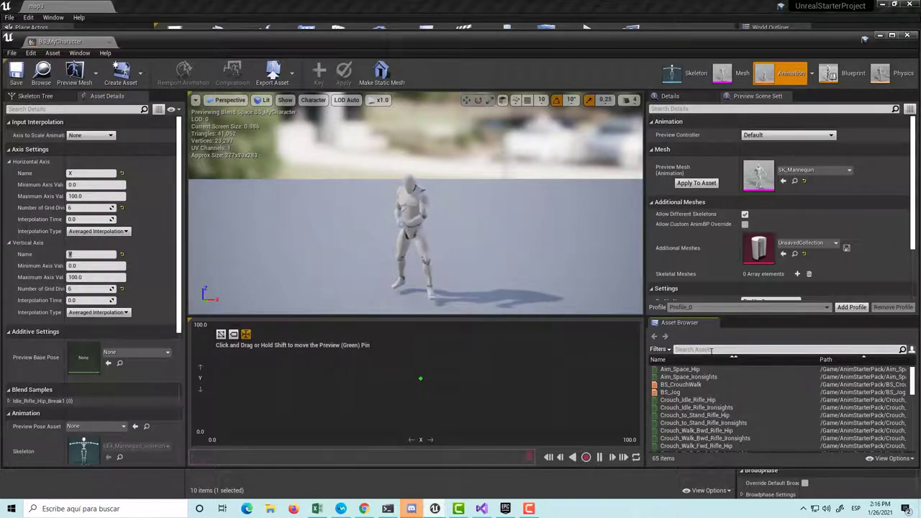
Step: Filter assets by 'rifle' and place Jog_Lt_Rifle near the grid's top centre
text(rifle)
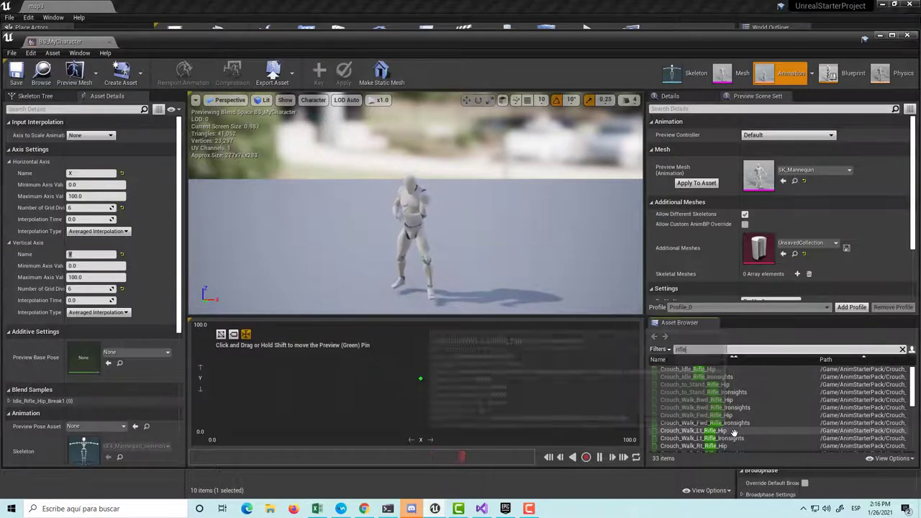
scroll(757, 416, down, 3)
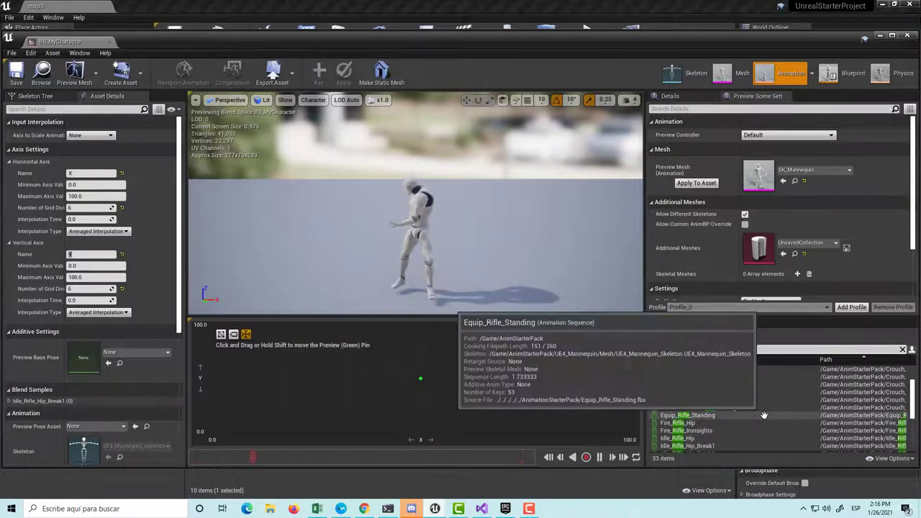
scroll(756, 414, down, 1)
scroll(749, 411, down, 1)
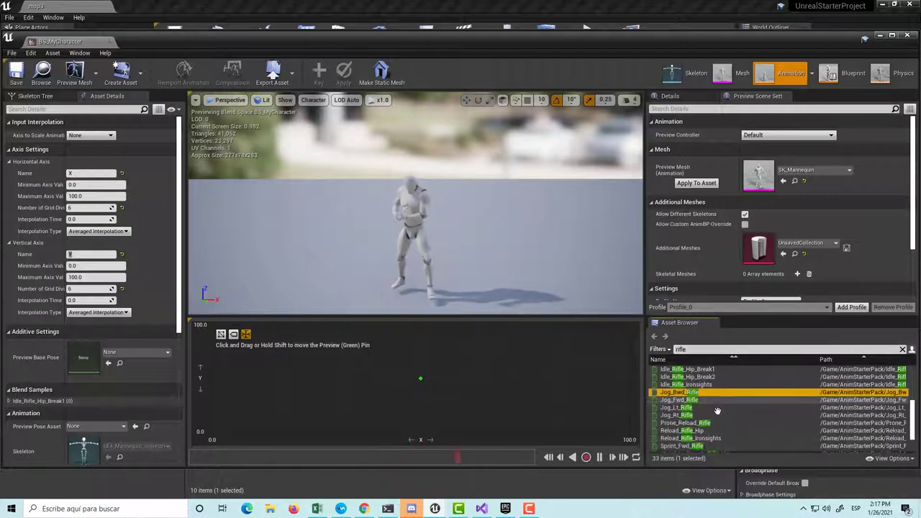
click(706, 400)
click(681, 408)
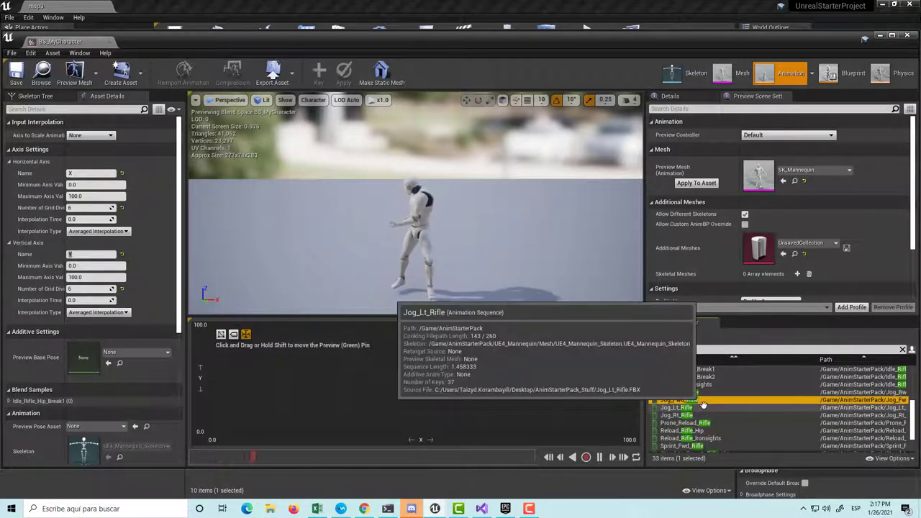
drag(682, 408, 421, 344)
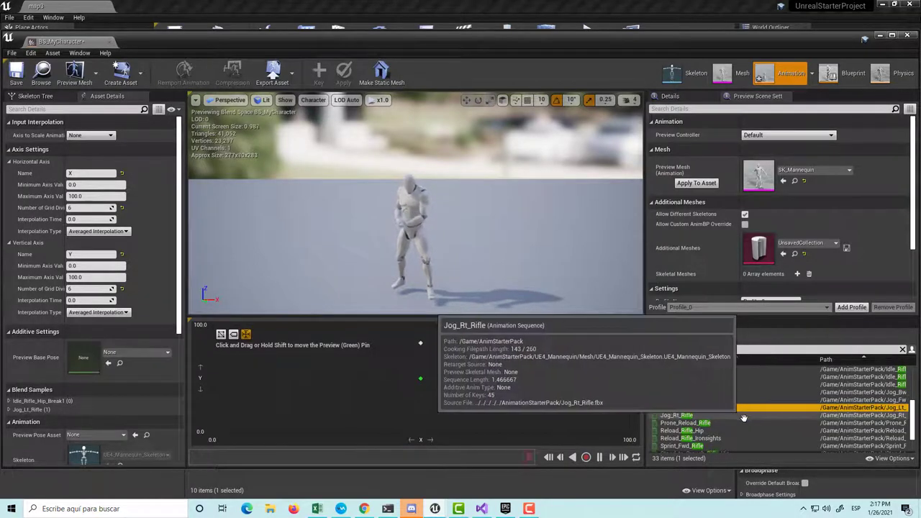
Step: Select Walk_Fwd_Rifle_Ironsights in the rifle asset list
scroll(748, 417, down, 3)
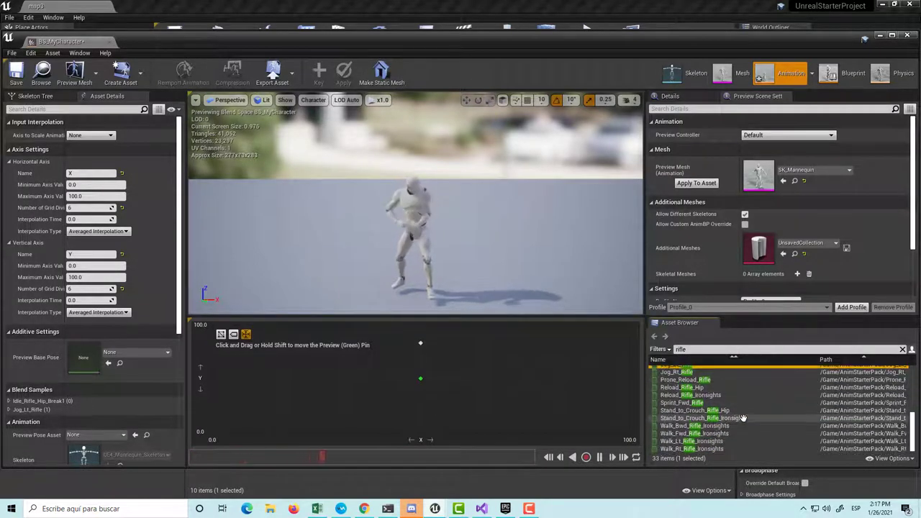
click(728, 434)
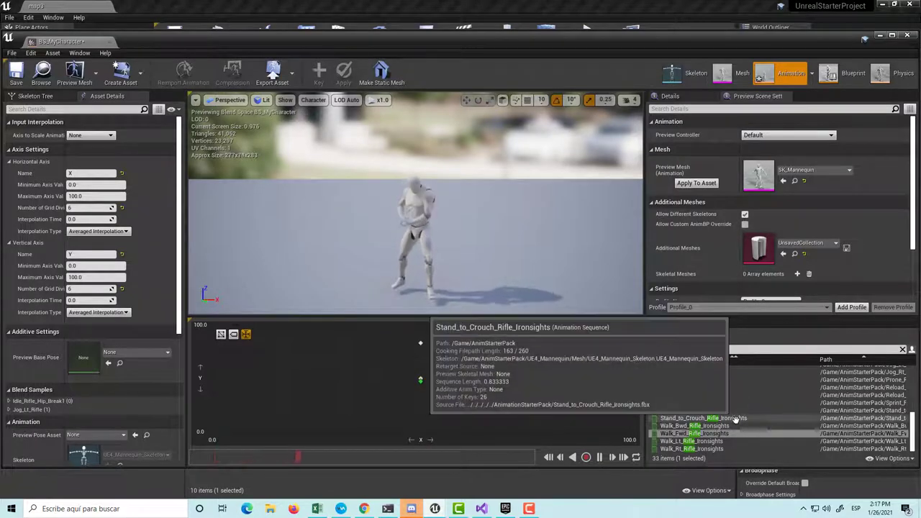
scroll(716, 381, up, 3)
scroll(709, 373, down, 3)
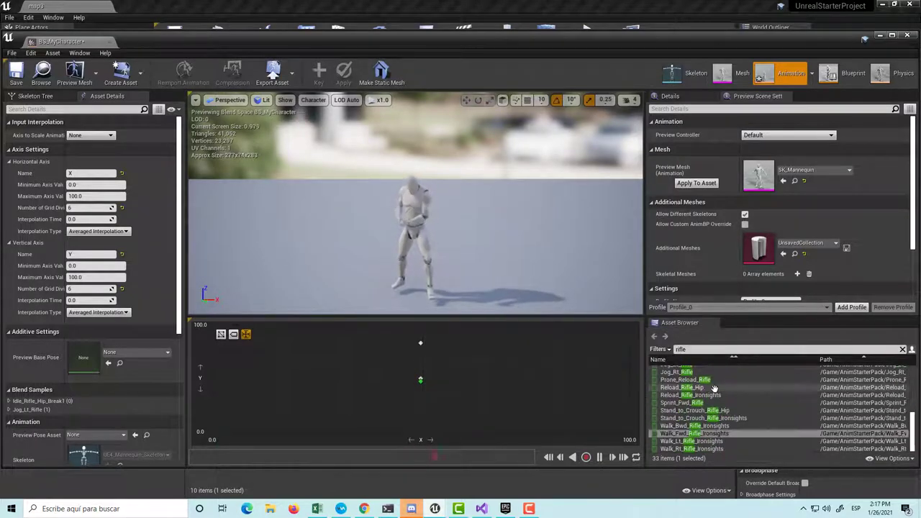
Step: Refilter by 'walk' and add Walk_Lt_Rifle_Ironsights and Walk_Bwd_Rifle_Ironsights as grid samples
double_click(696, 350)
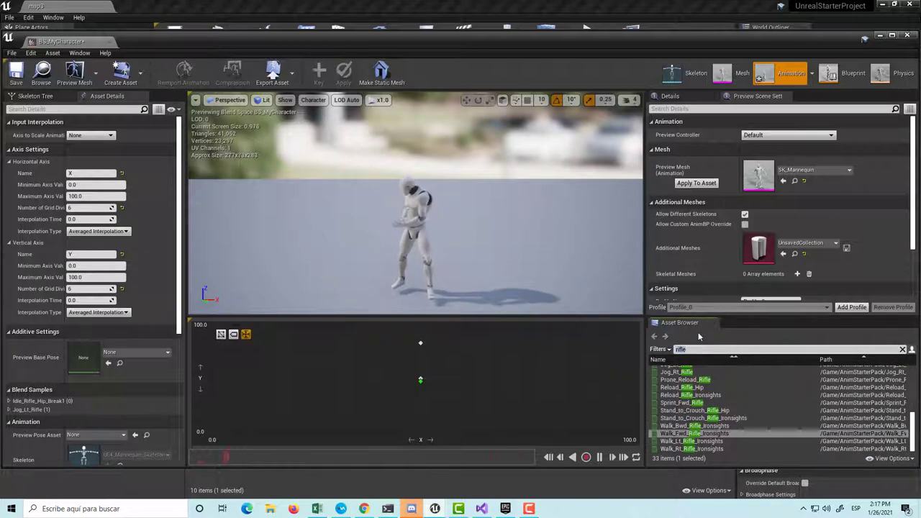
text(walk)
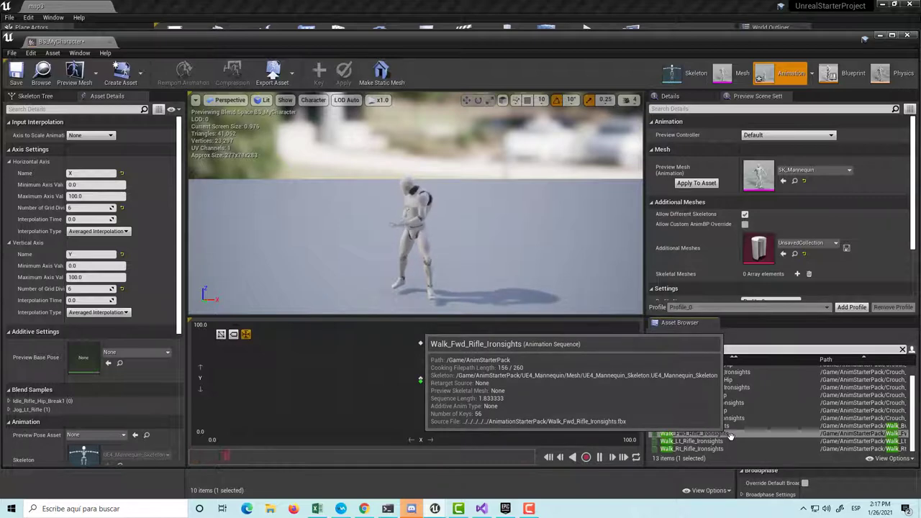
mouse_move(713, 441)
mouse_down()
mouse_move(436, 370)
mouse_move(428, 382)
mouse_up()
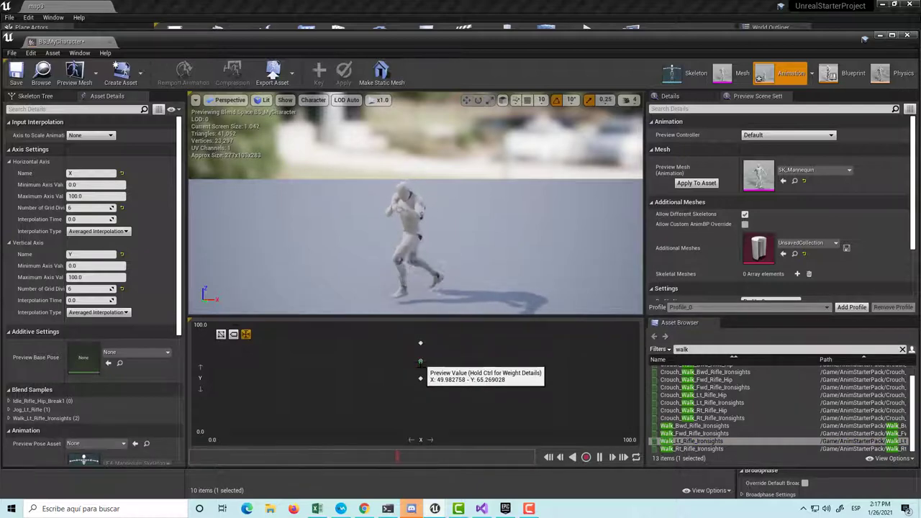
click(719, 427)
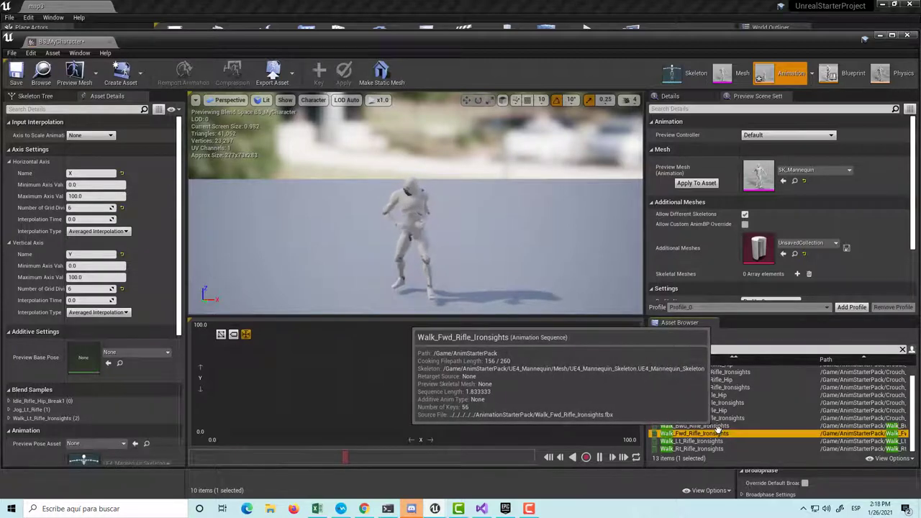
mouse_move(719, 426)
mouse_down()
mouse_move(434, 372)
mouse_move(421, 362)
mouse_up()
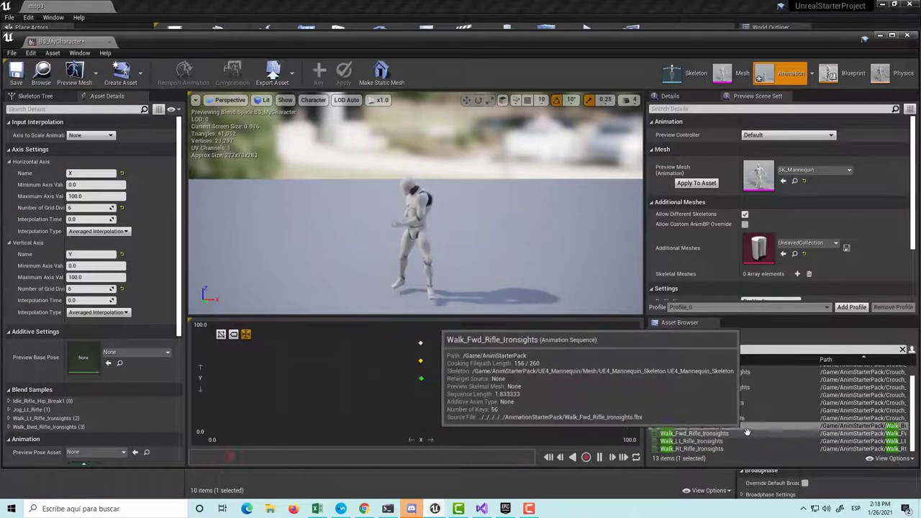
scroll(748, 428, up, 1)
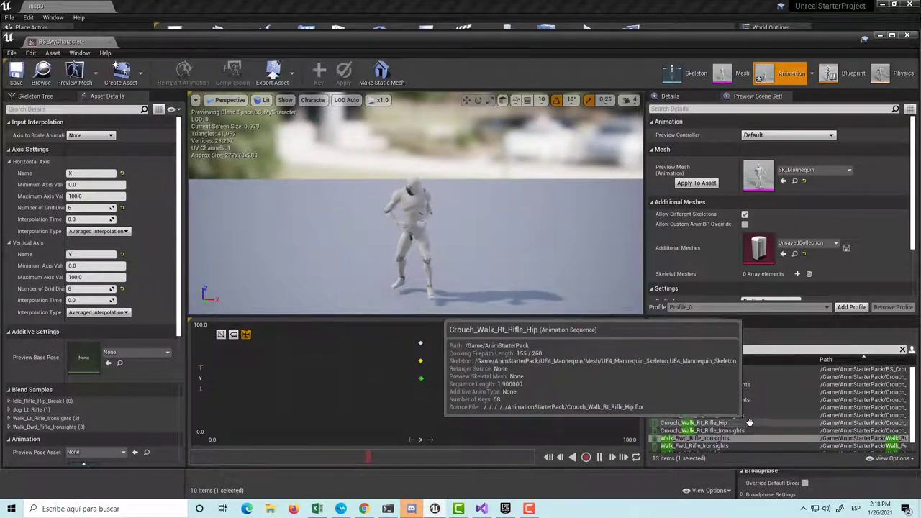
scroll(749, 423, down, 1)
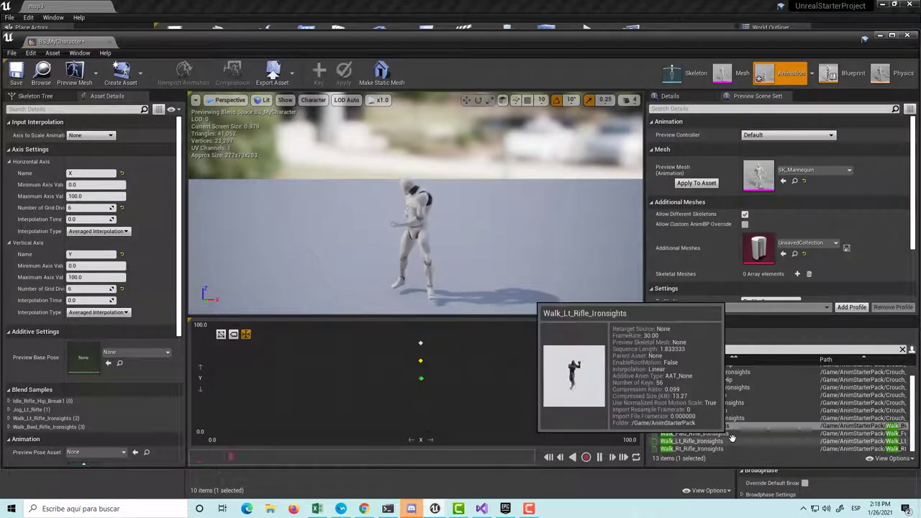
click(731, 436)
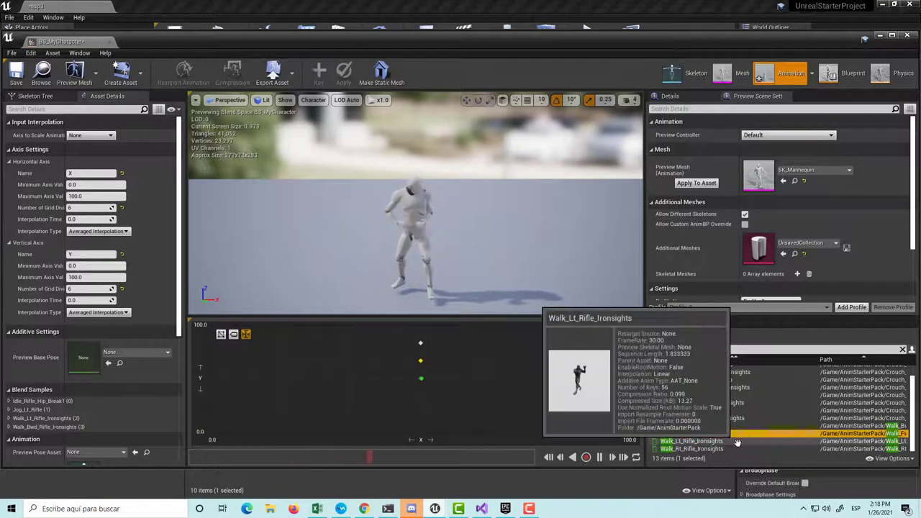
Step: Swap the backward walk sample's animation for Walk_Fwd_Rifle_Ironsights
drag(730, 435, 671, 433)
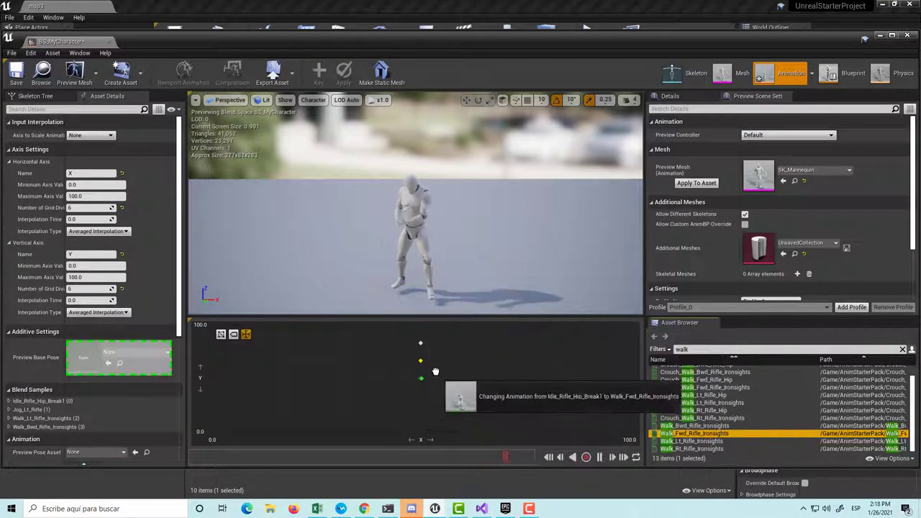
drag(421, 379, 419, 352)
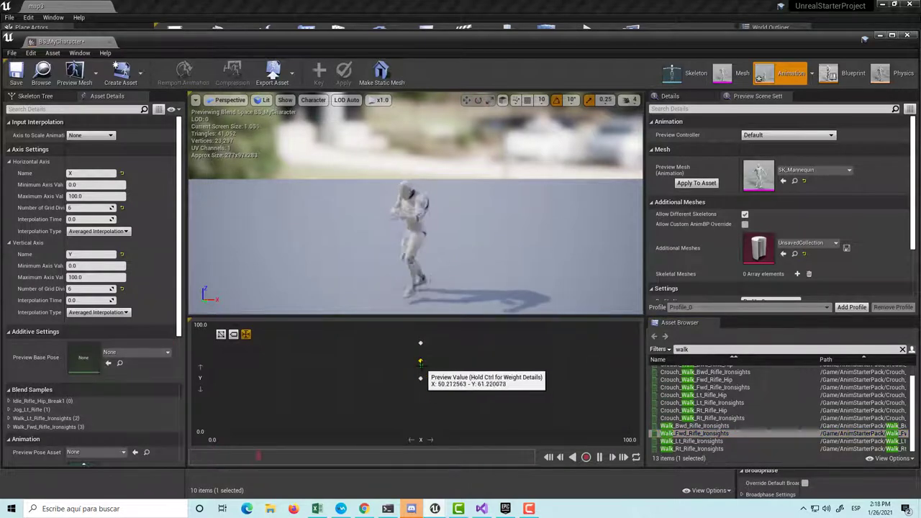
click(718, 435)
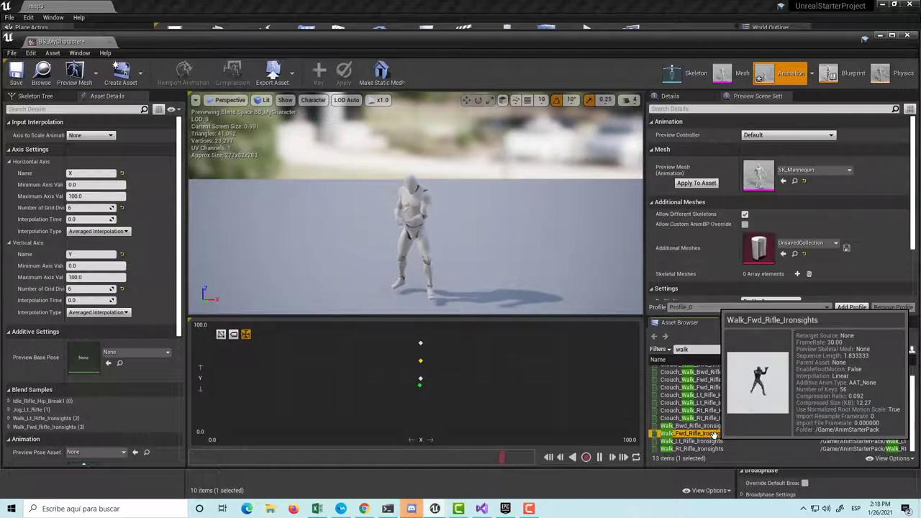
mouse_move(714, 434)
mouse_down()
mouse_move(421, 362)
mouse_move(421, 380)
mouse_up()
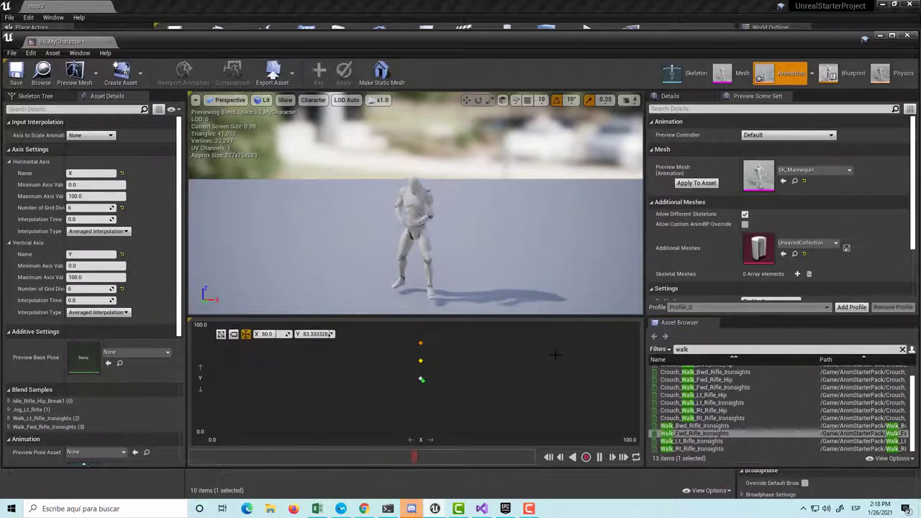
Step: Delete the Jog_Lt_Rifle sample and test the blend by moving the preview point
key(Delete)
drag(421, 379, 420, 362)
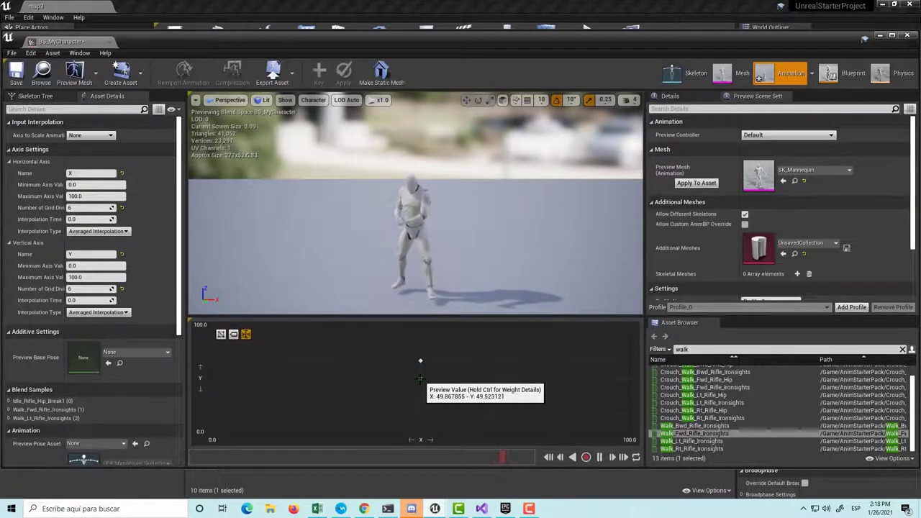
drag(419, 361, 418, 379)
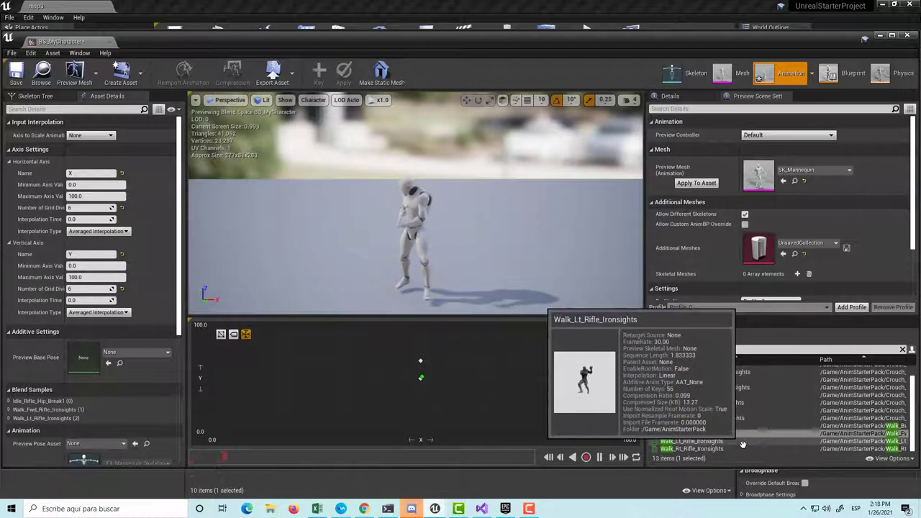
mouse_move(741, 450)
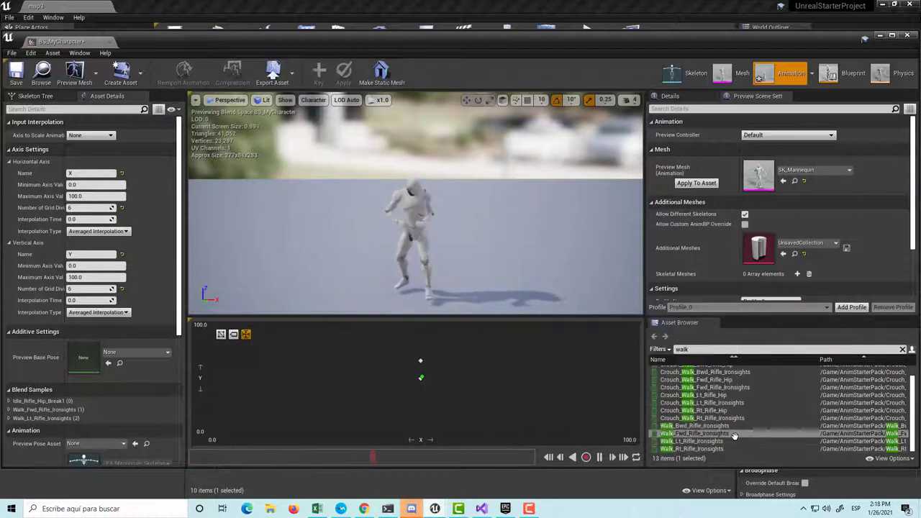
double_click(723, 435)
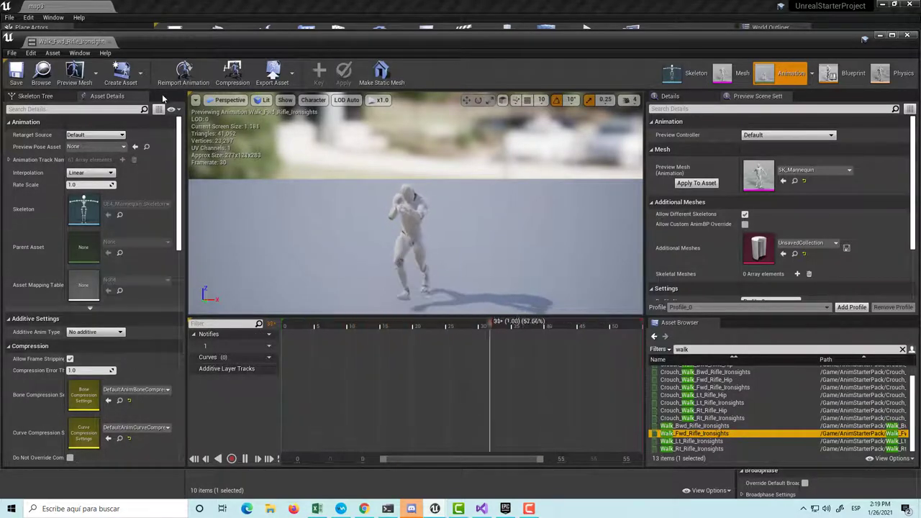
click(55, 99)
click(100, 96)
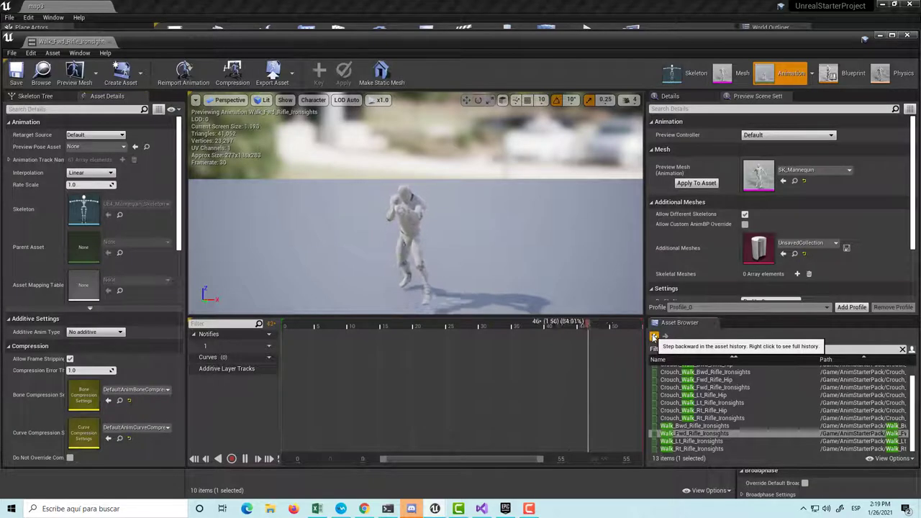
click(655, 337)
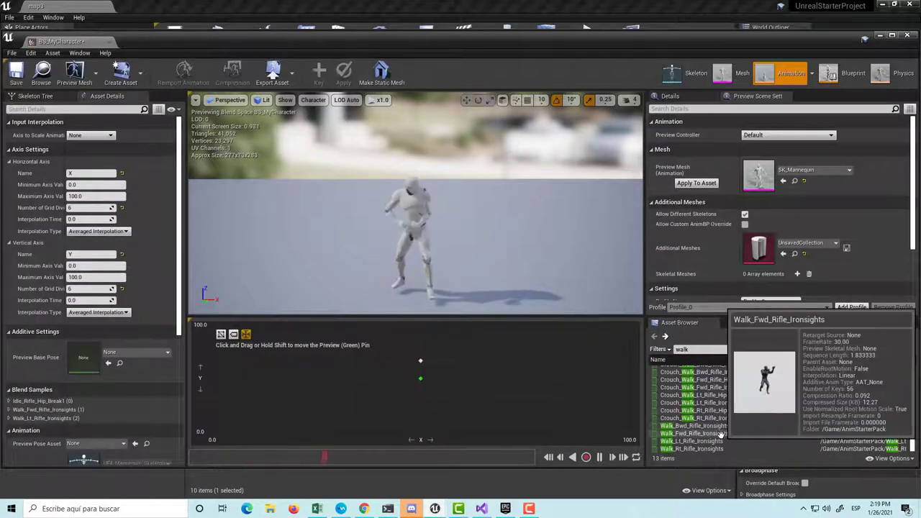
drag(720, 434, 423, 362)
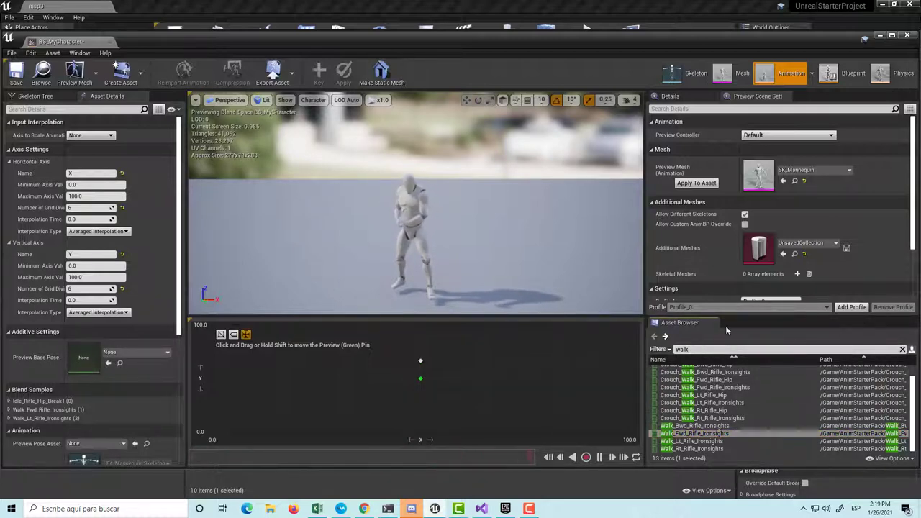
Step: Refilter assets by 'rifle' and place Jog_Lt_Rifle on the grid near X 50, Y 83.33
key(Escape)
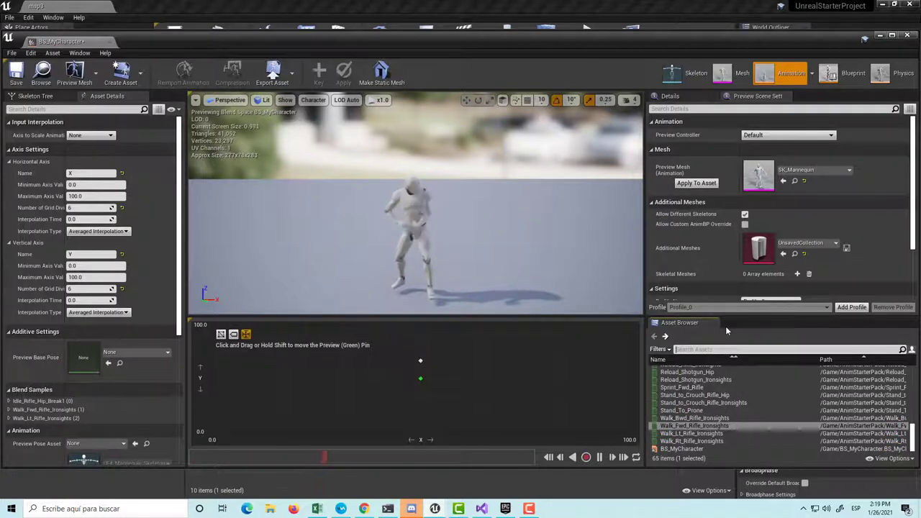
text(rifle)
scroll(699, 403, up, 2)
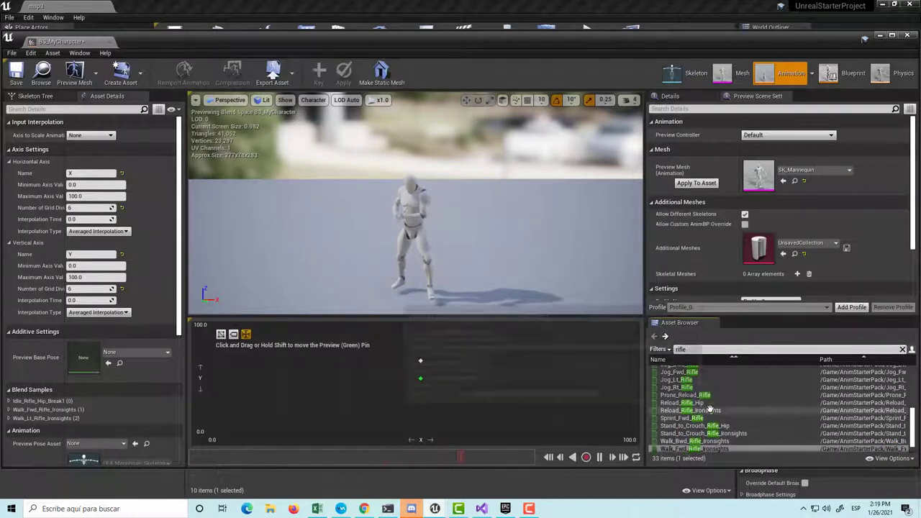
mouse_move(703, 394)
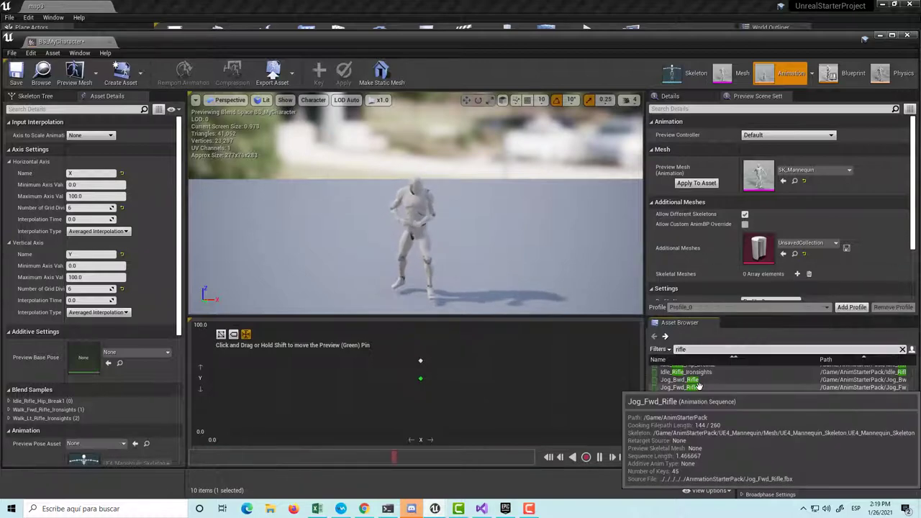
scroll(699, 382, up, 1)
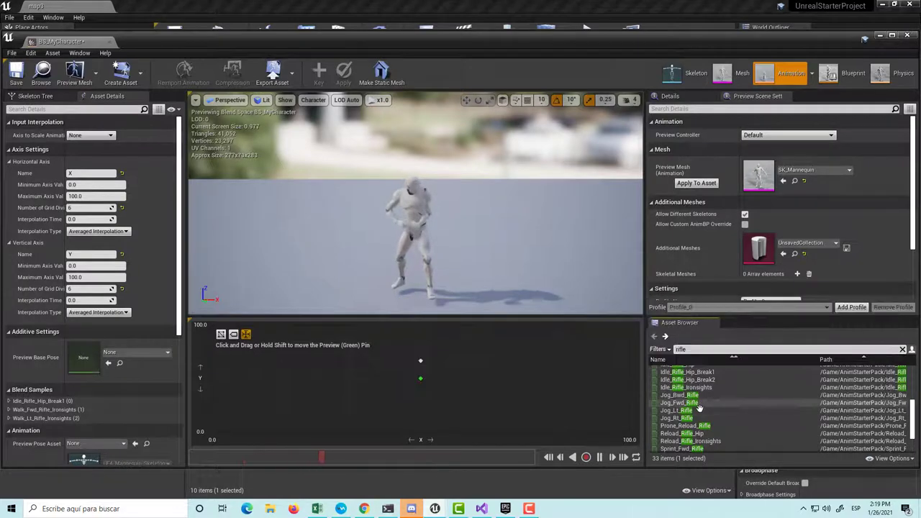
scroll(718, 409, up, 1)
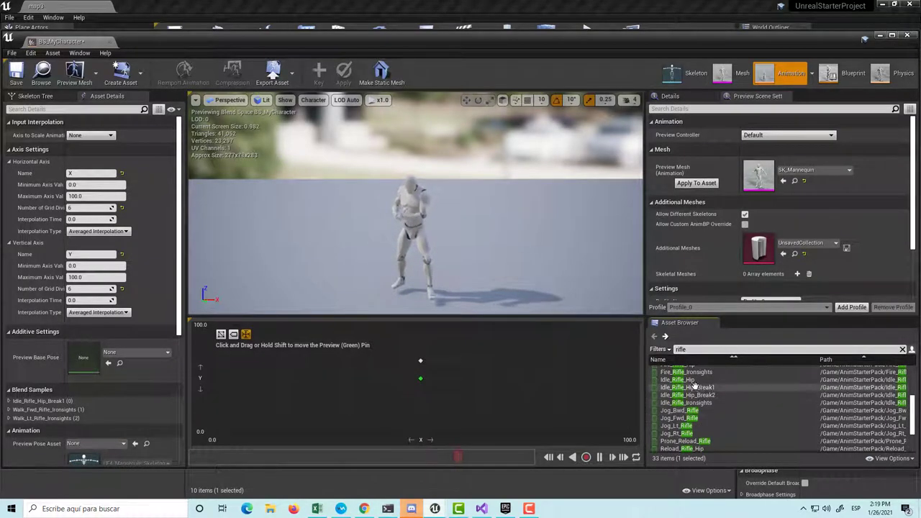
scroll(705, 409, down, 1)
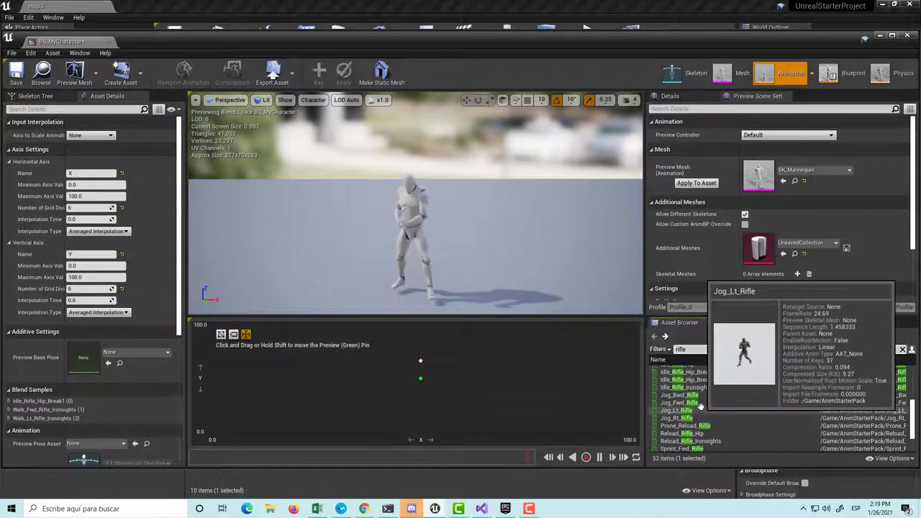
click(697, 404)
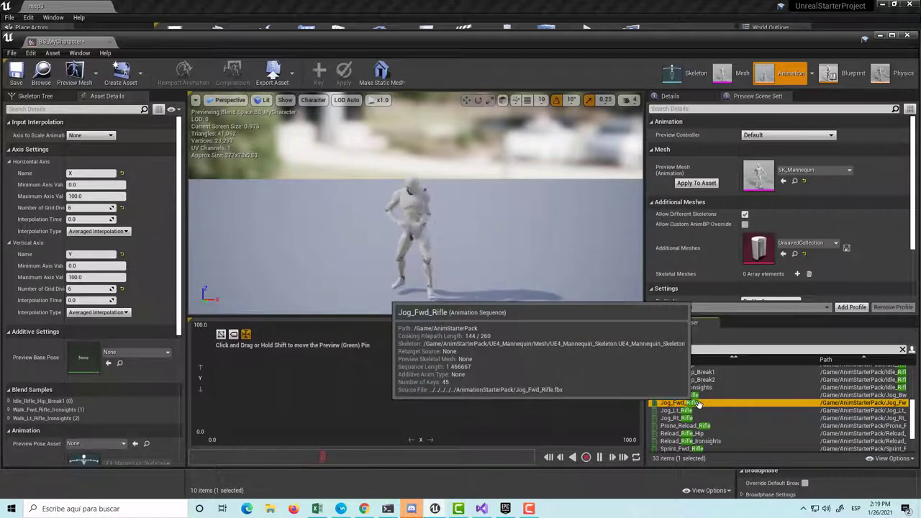
drag(691, 410, 434, 348)
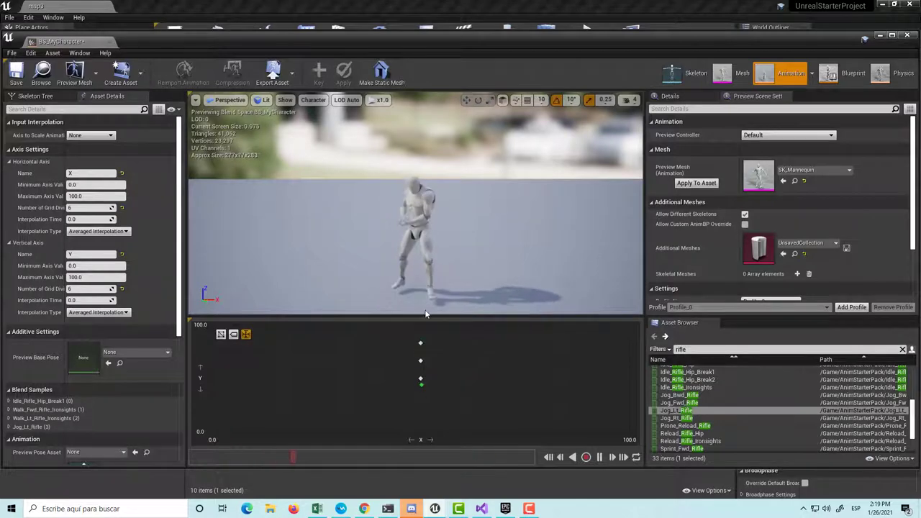
drag(375, 267, 375, 267)
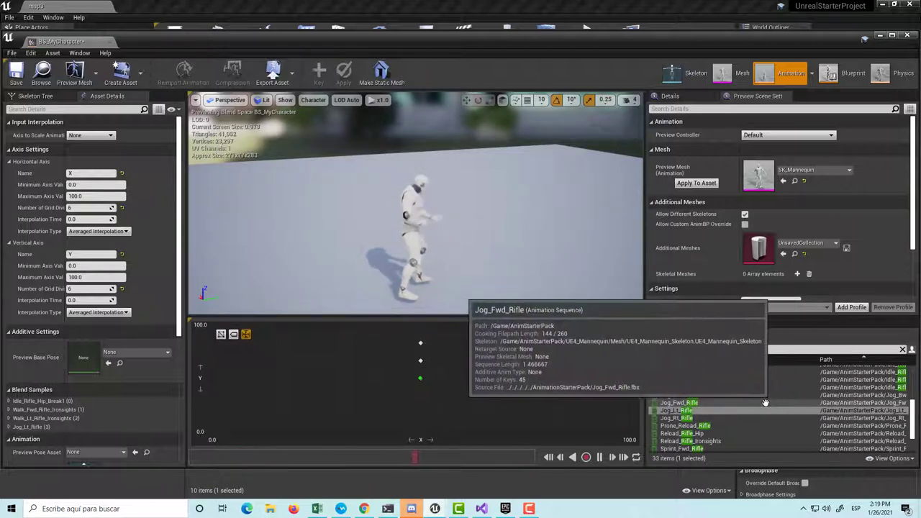
Step: Add Jog_Fwd_Rifle as a sample near the top centre of the grid
click(713, 403)
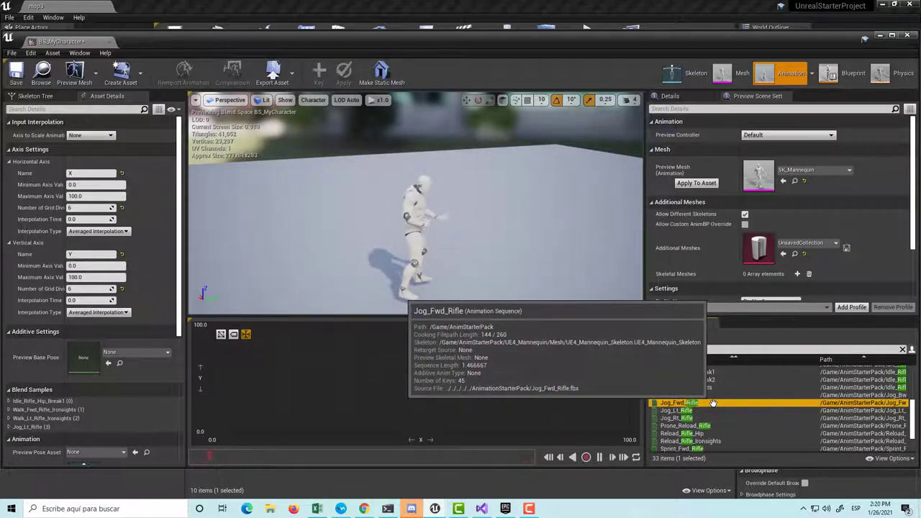
drag(714, 404, 420, 343)
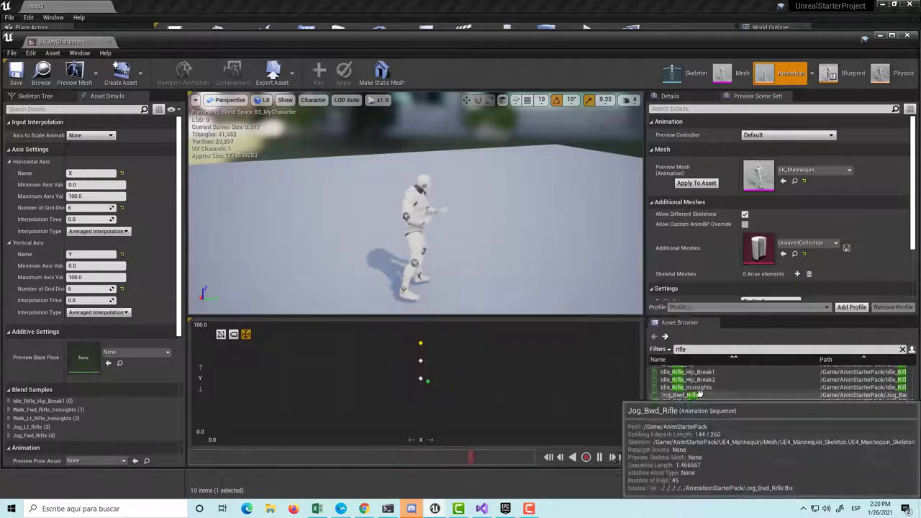
scroll(712, 388, up, 3)
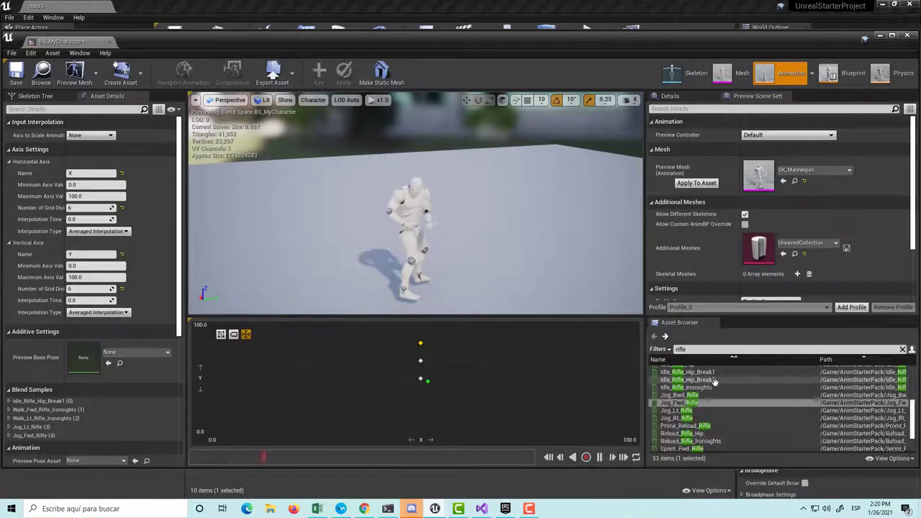
scroll(725, 386, down, 3)
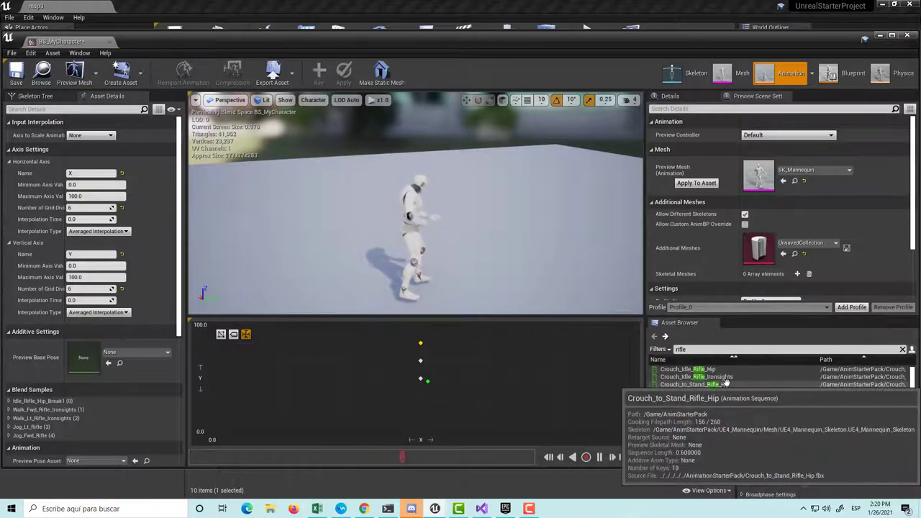
scroll(728, 383, down, 3)
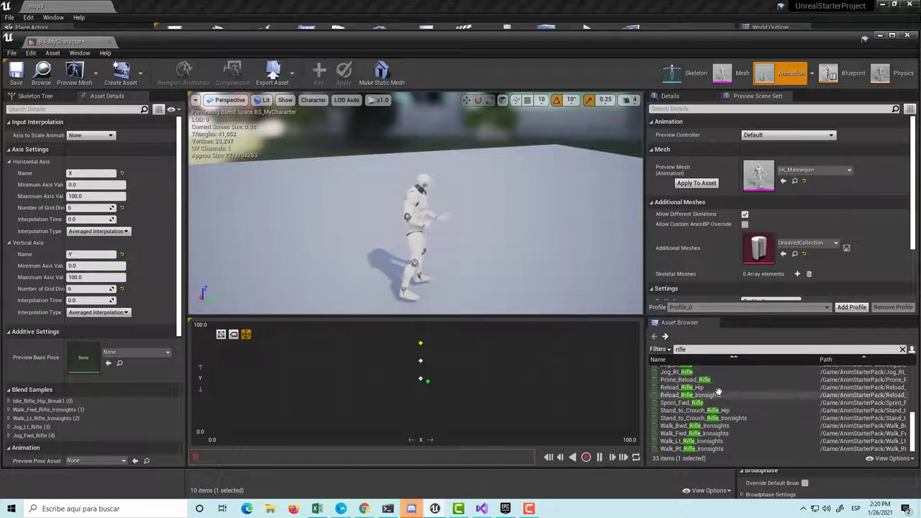
scroll(716, 392, up, 2)
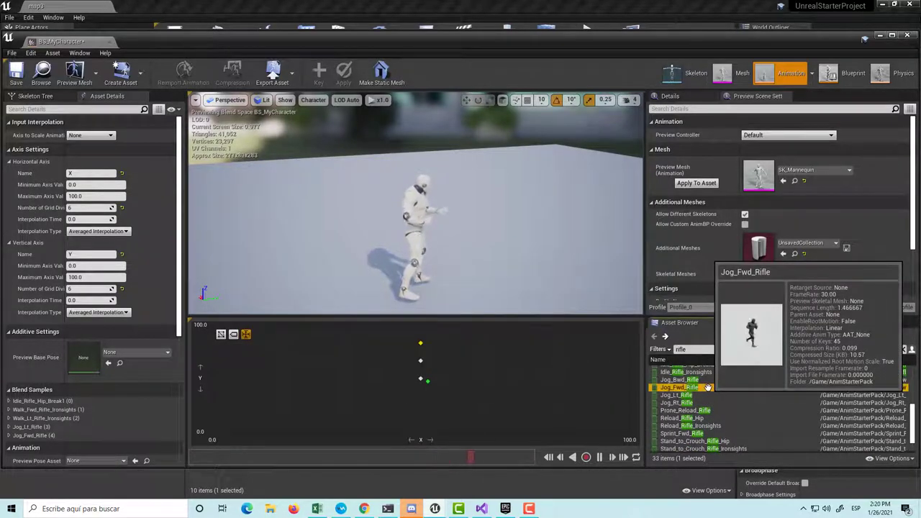
drag(707, 387, 419, 343)
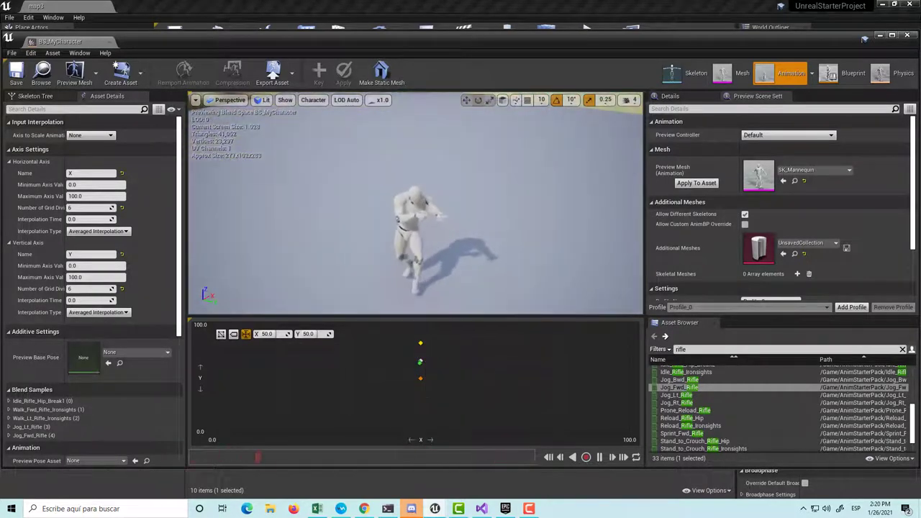
drag(504, 290, 504, 289)
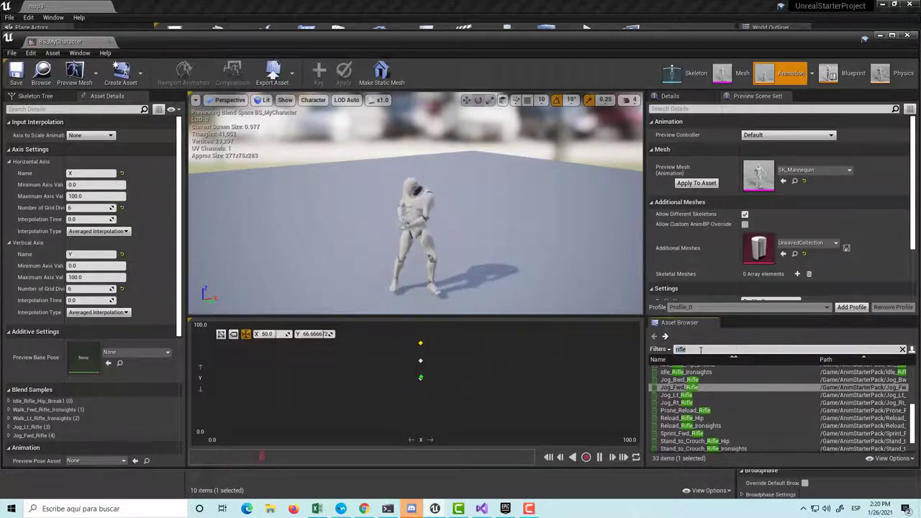
Step: Clear the asset search filter so all 65 assets are listed
key(BackSpace)
key(BackSpace)
key(BackSpace)
text(un)
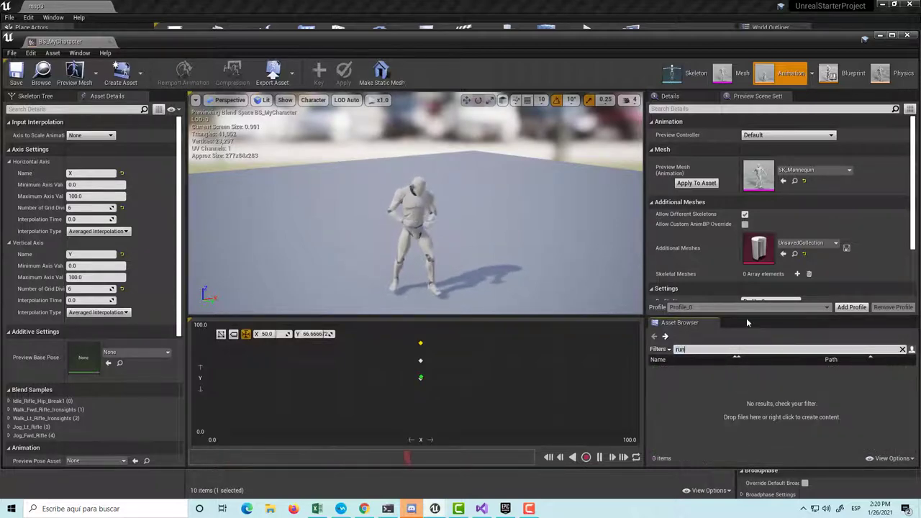
key(BackSpace)
key(BackSpace)
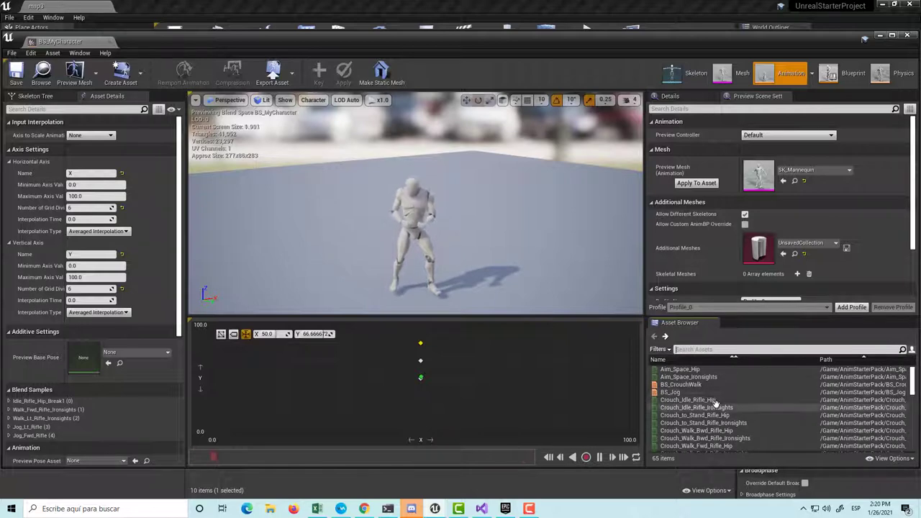
scroll(727, 408, down, 10)
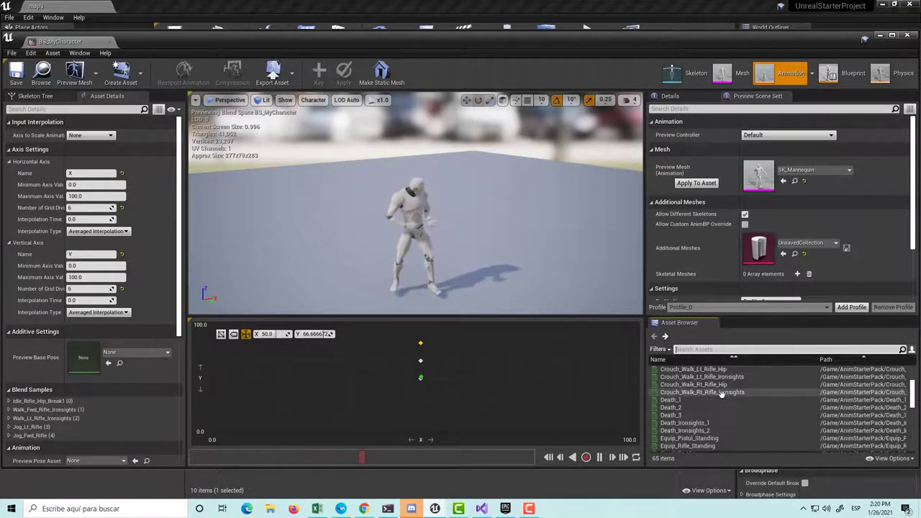
Step: Scroll the panels to locate the Number of Grid Divisions settings for both axes
scroll(734, 408, down, 5)
scroll(734, 410, down, 5)
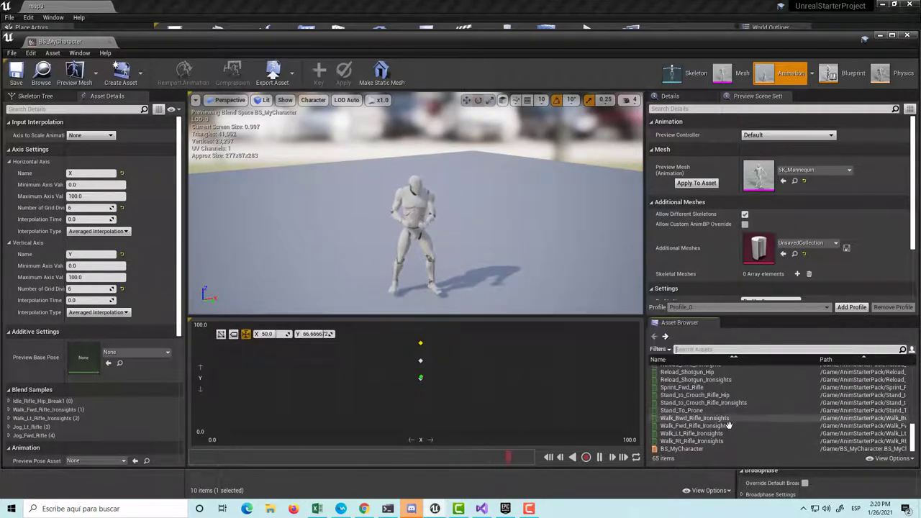
scroll(725, 426, up, 5)
scroll(727, 423, up, 5)
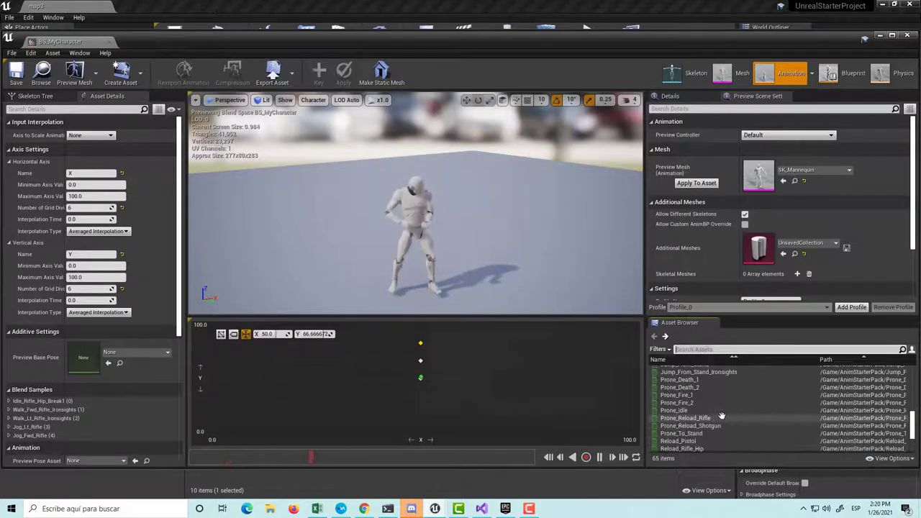
scroll(729, 418, up, 5)
scroll(728, 418, up, 3)
scroll(729, 421, up, 2)
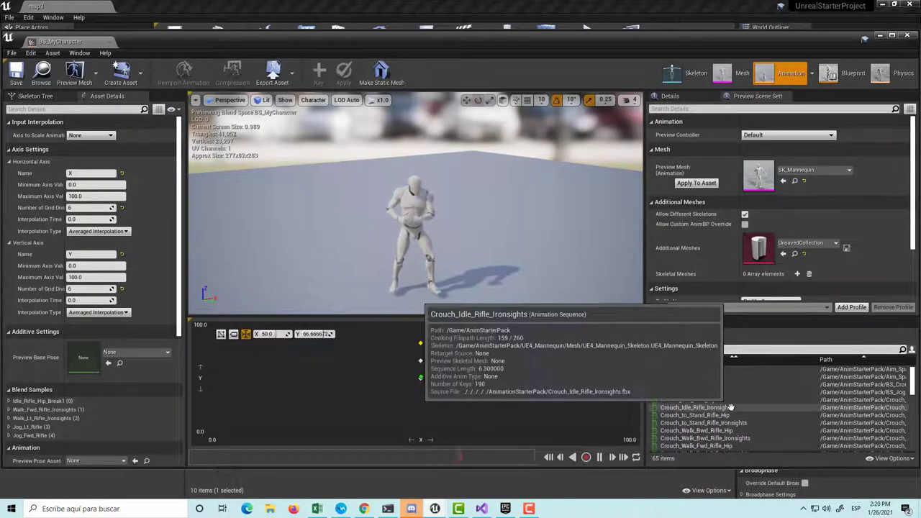
scroll(728, 423, down, 5)
scroll(730, 421, down, 3)
scroll(731, 417, down, 5)
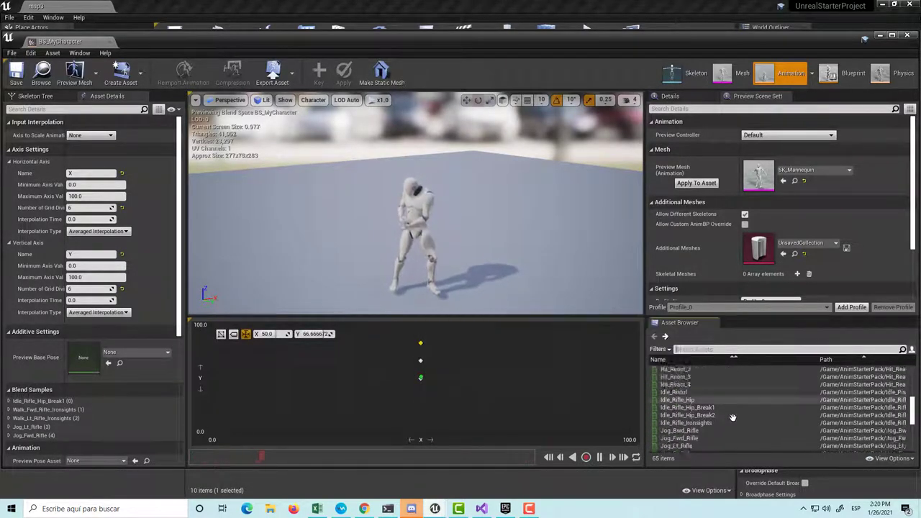
scroll(734, 412, down, 5)
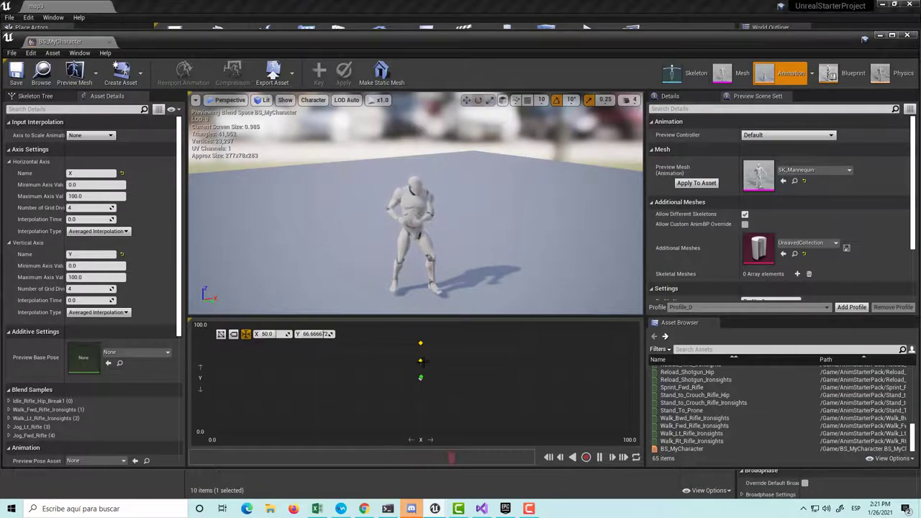
Step: Delete the Walk_Fwd, Jog_Fwd, Jog_Lt and Walk_Lt samples from the grid
key(Delete)
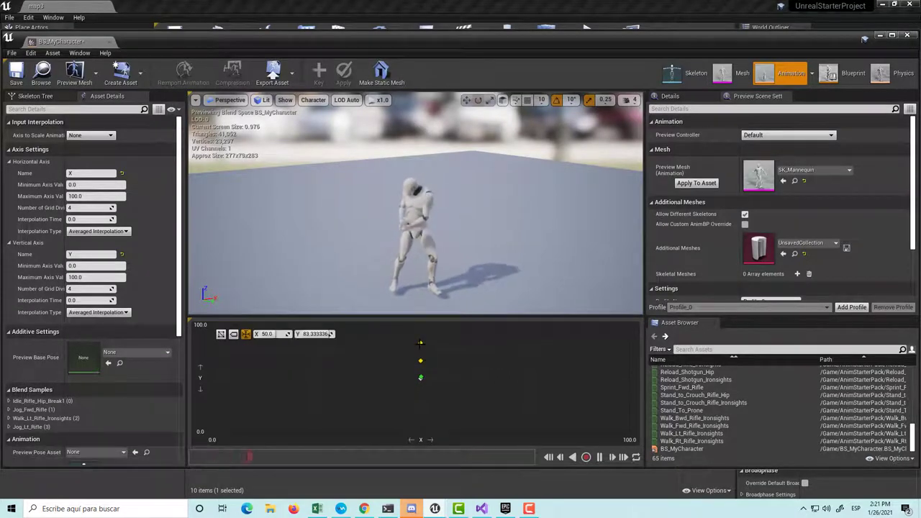
key(Delete)
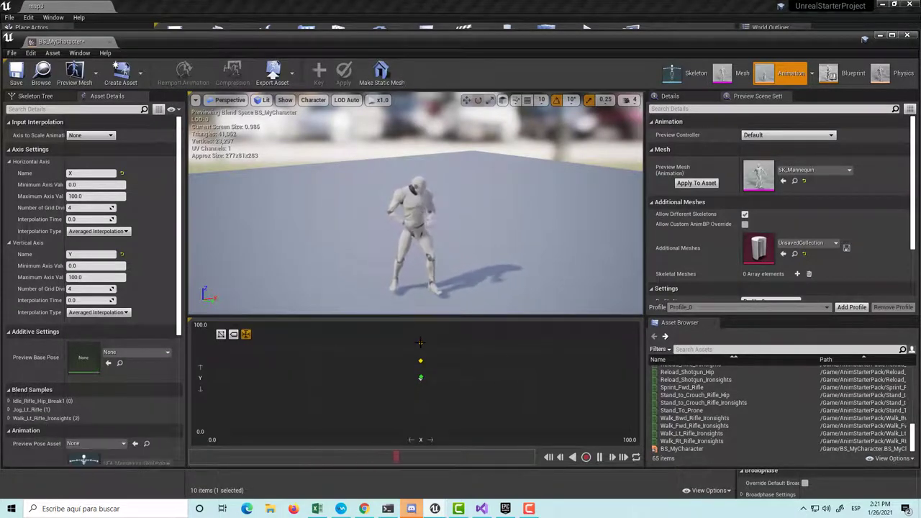
click(421, 343)
key(Delete)
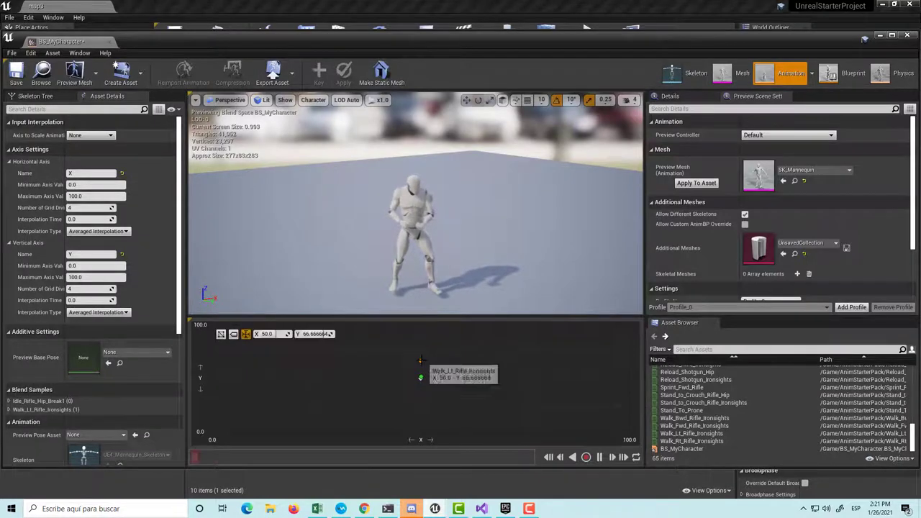
key(Delete)
Step: Sort assets by name descending, add Jog_Fwd_Rifle at top centre, and filter by 'walk_fwd'
scroll(712, 396, up, 5)
scroll(712, 395, up, 5)
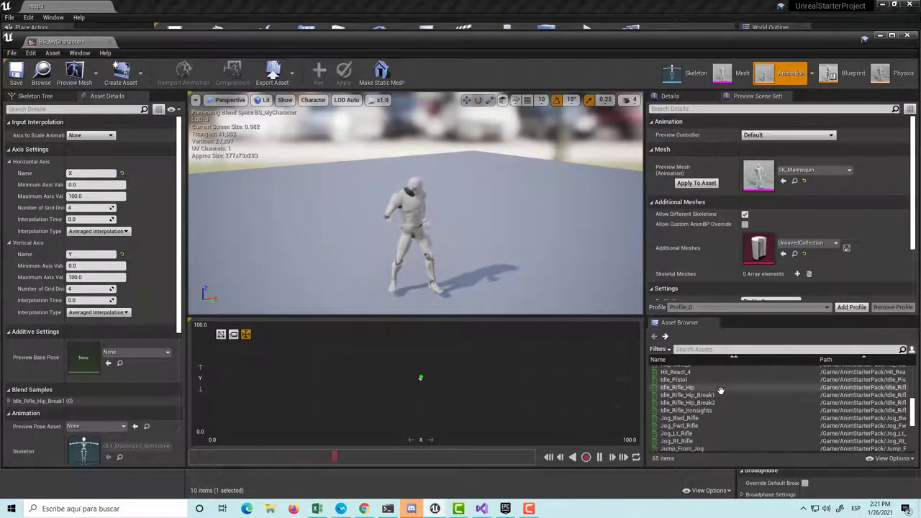
scroll(713, 396, up, 5)
scroll(710, 367, up, 5)
click(702, 359)
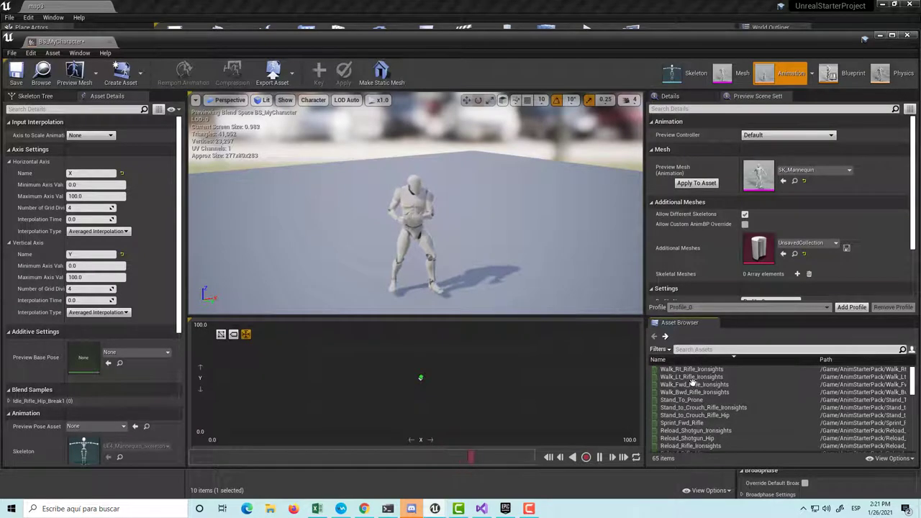
mouse_move(692, 384)
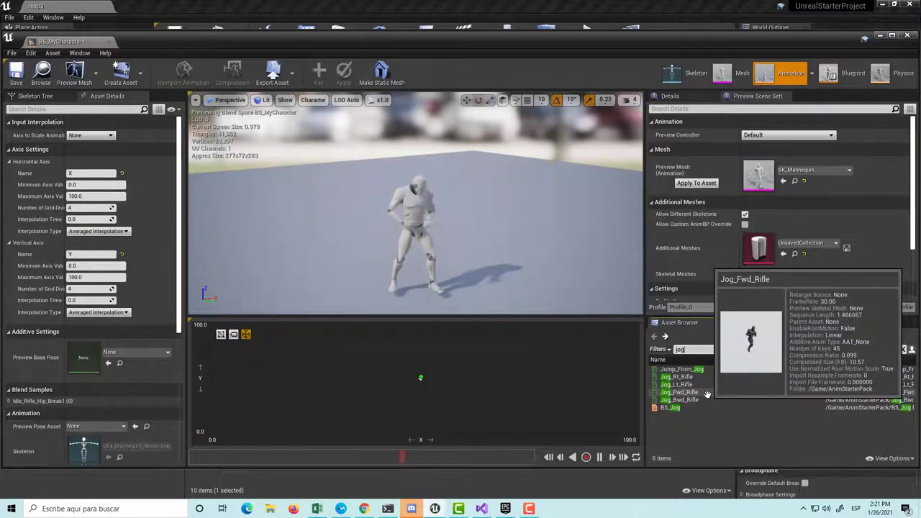
mouse_move(708, 394)
mouse_down()
mouse_move(421, 377)
mouse_move(418, 321)
mouse_up()
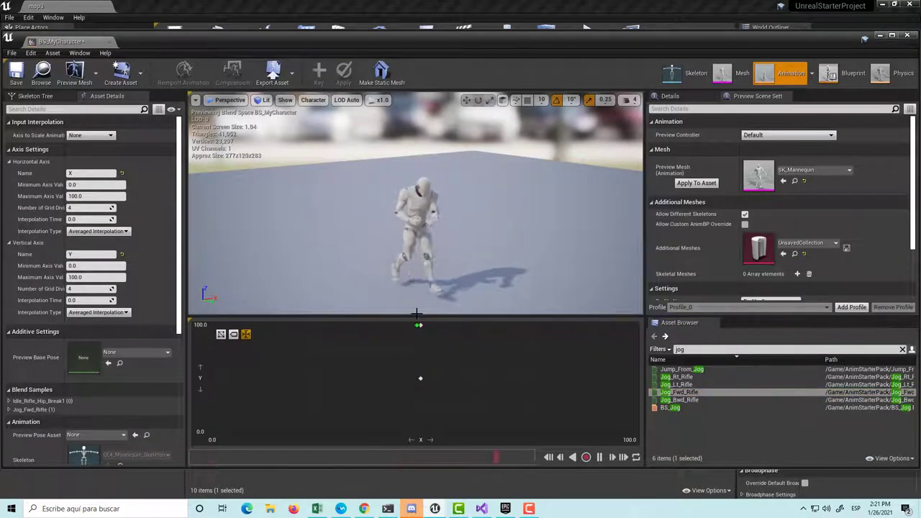
mouse_move(421, 326)
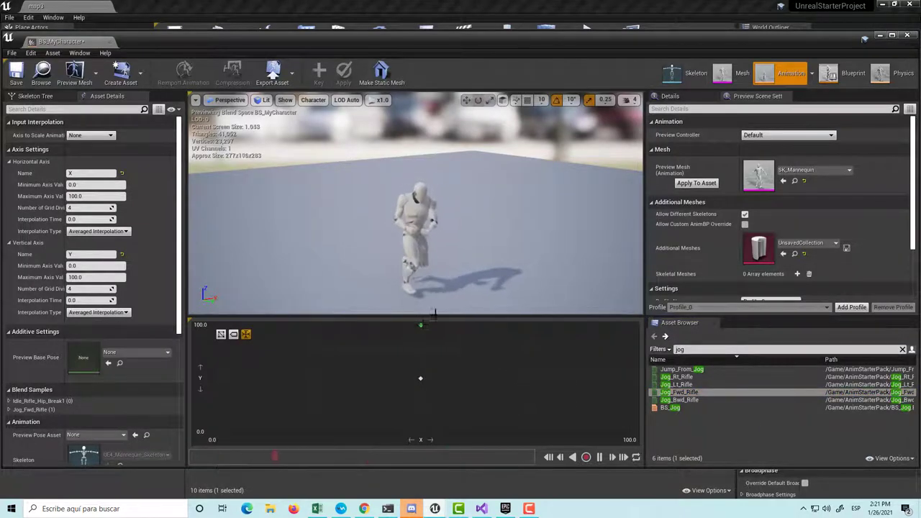
drag(417, 187, 432, 216)
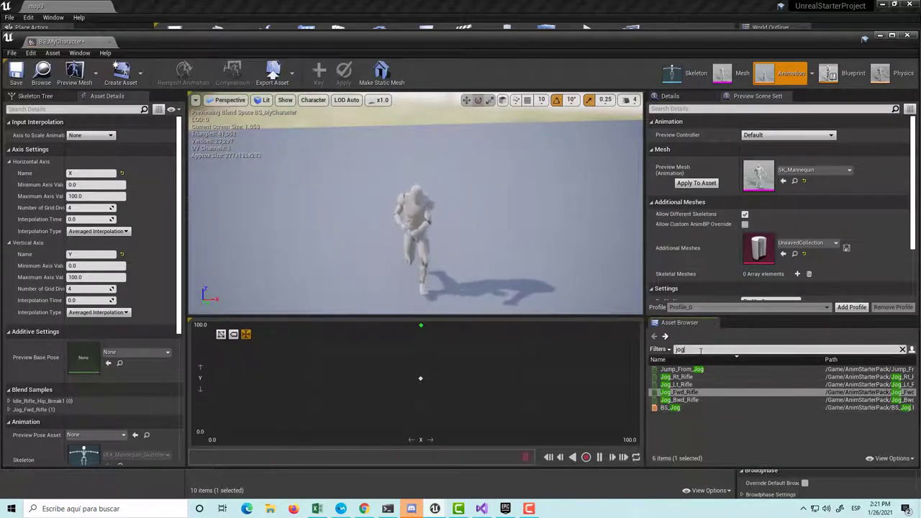
text(walk)
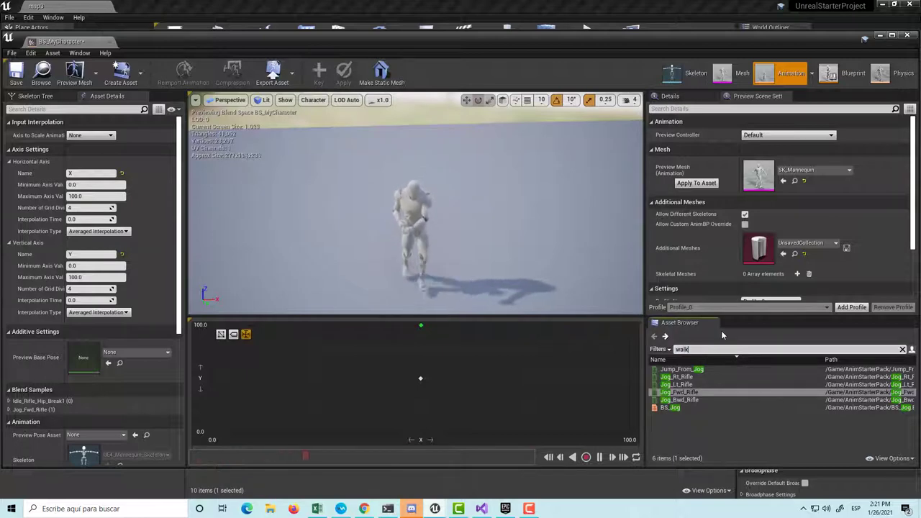
text(_)
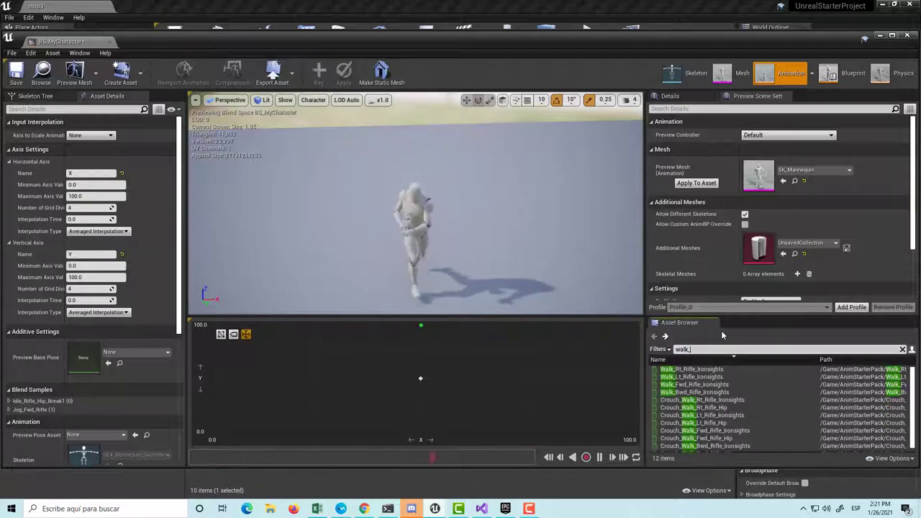
text(f)
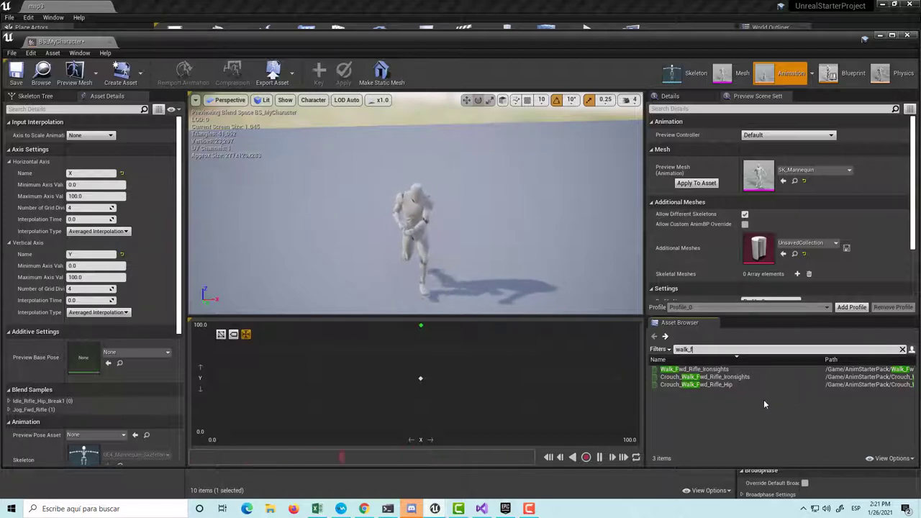
text(wd)
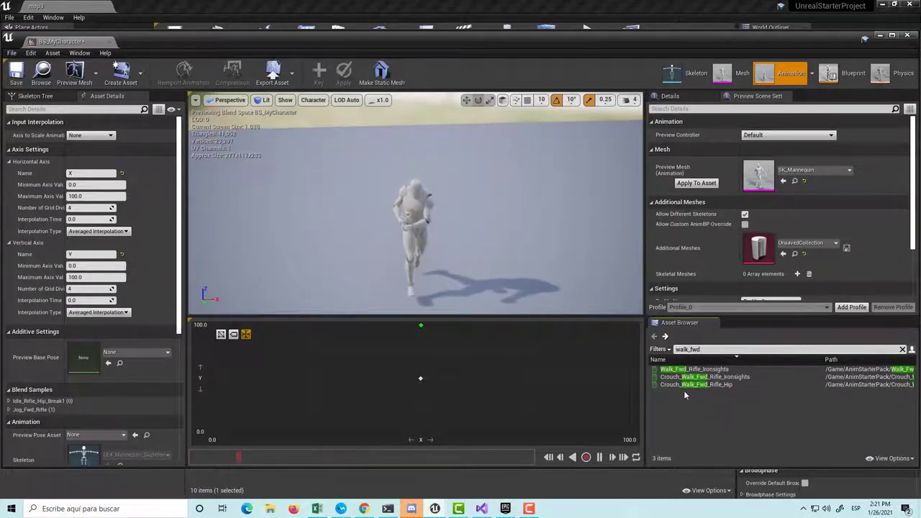
Step: Add a forward sample at X 50, Y 75 and set it to Crouch_Walk_Fwd_Rifle_Hip
mouse_move(682, 371)
drag(682, 371, 421, 352)
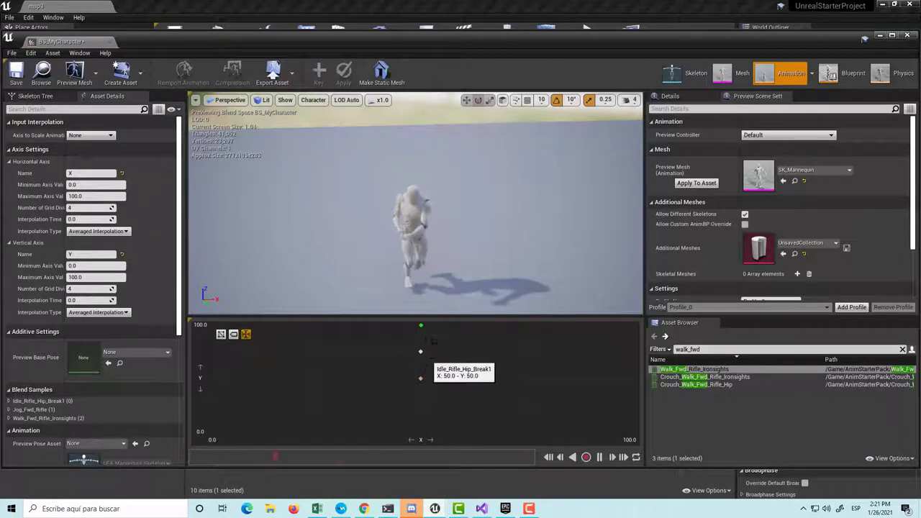
click(422, 360)
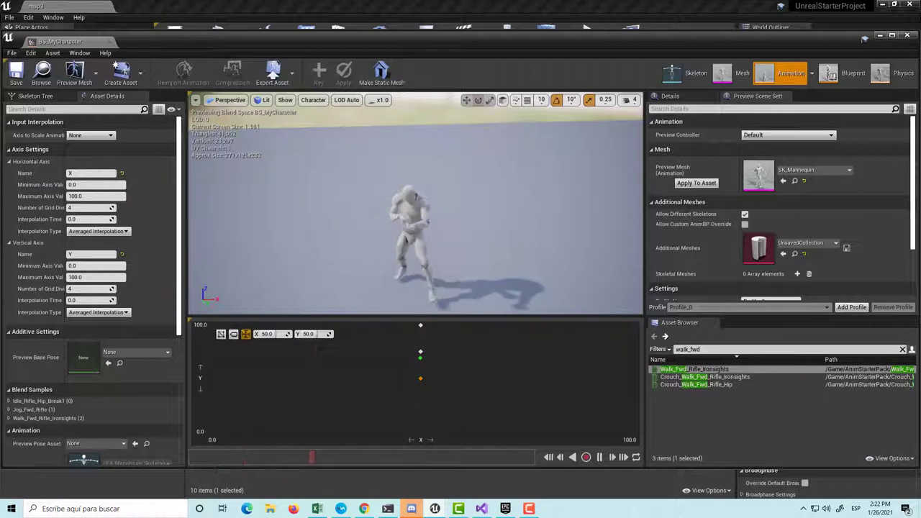
click(716, 377)
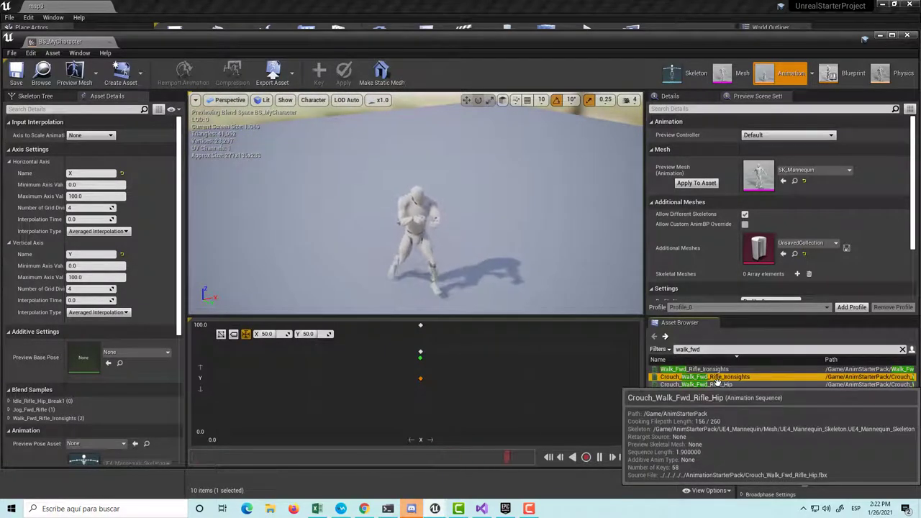
drag(717, 384, 420, 355)
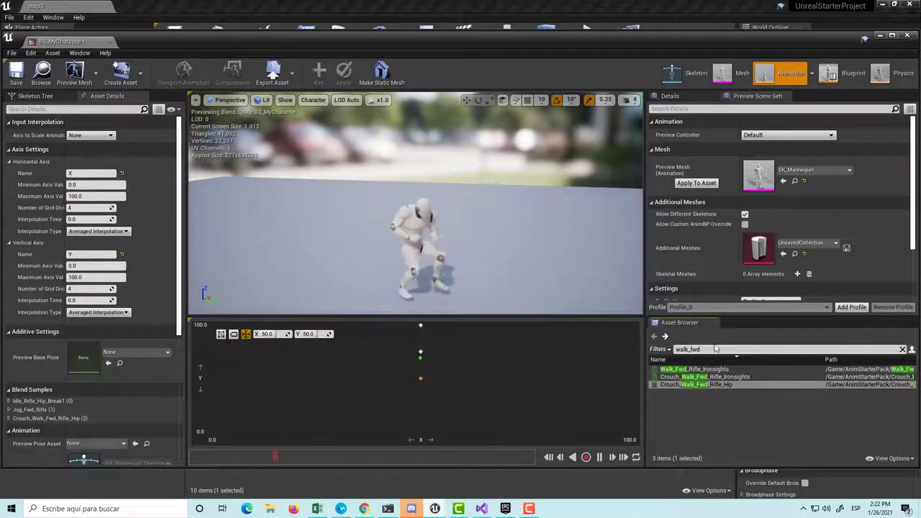
Step: Shorten the asset filter to 'walk' to list all walk animations
key(BackSpace)
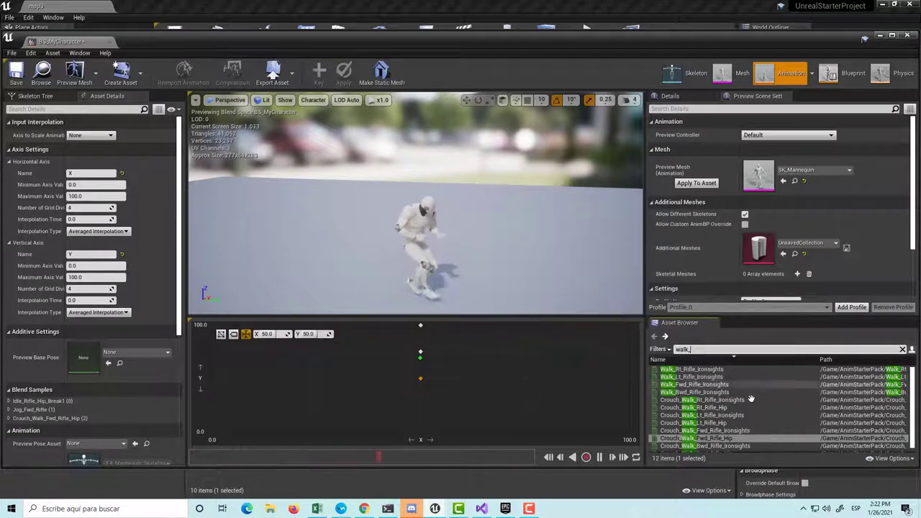
scroll(741, 399, down, 1)
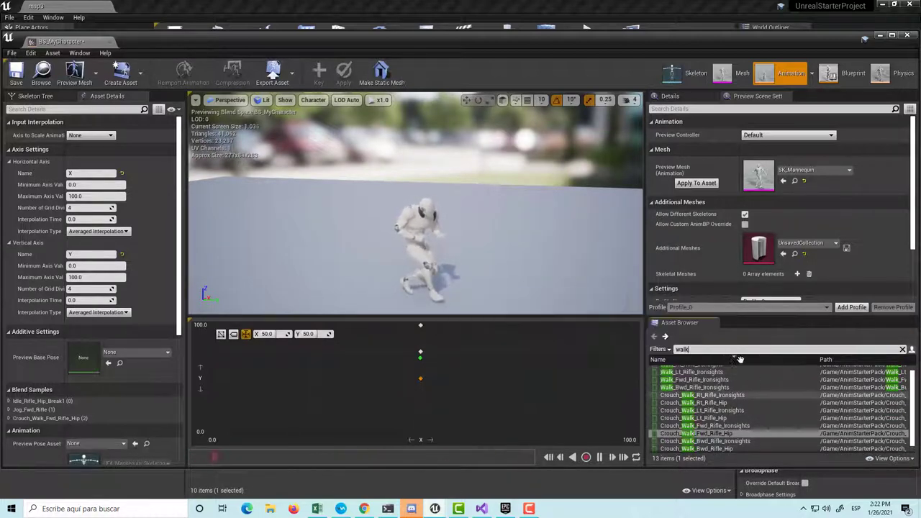
scroll(719, 388, down, 1)
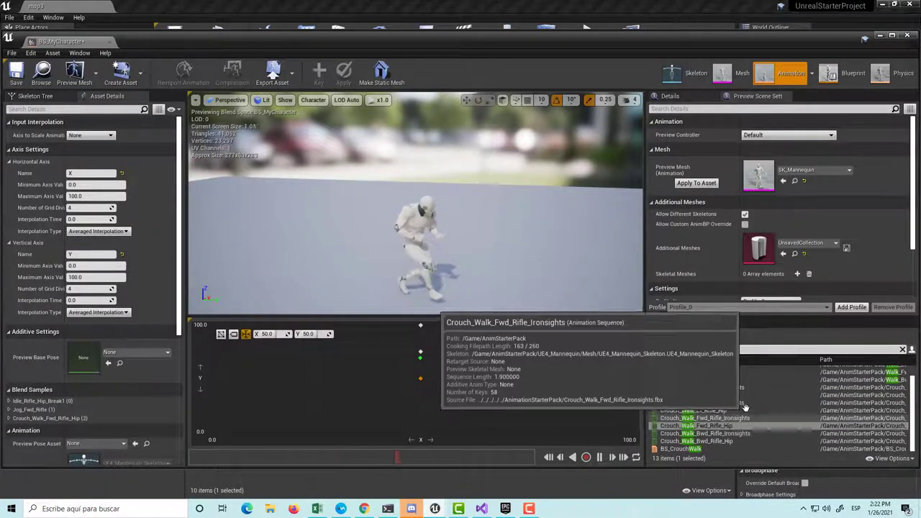
scroll(745, 404, up, 2)
mouse_move(731, 383)
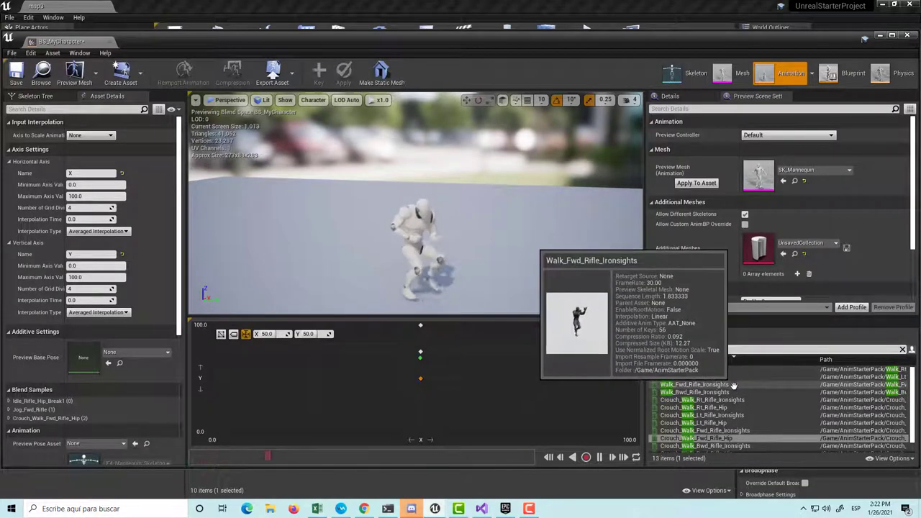
Step: Restore Walk_Fwd_Rifle_Ironsights at X50 Y75 and place Walk_Bwd_Rifle_Ironsights at X50 Y25
click(732, 385)
drag(732, 385, 420, 353)
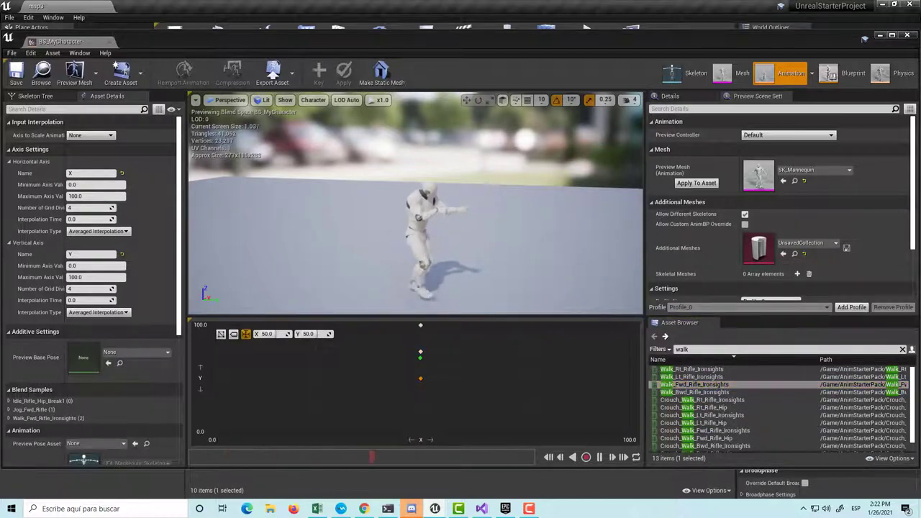
right_drag(488, 233, 486, 349)
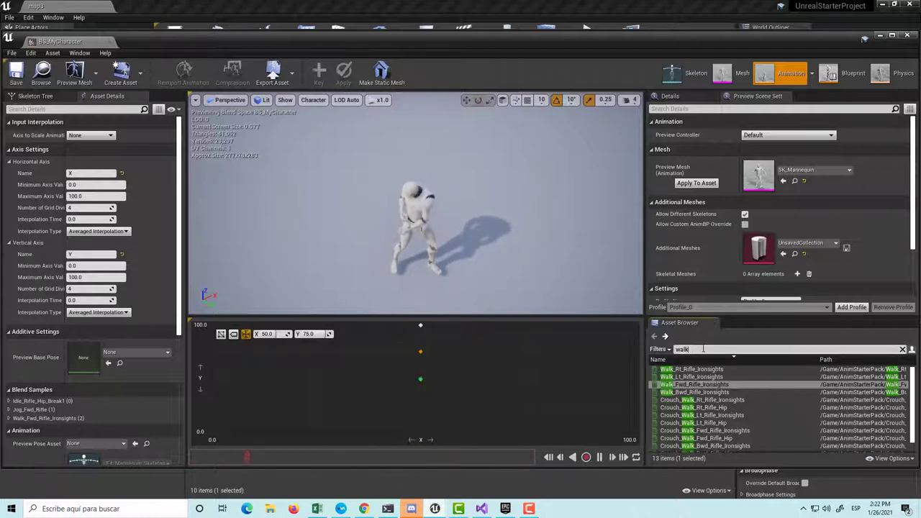
click(714, 392)
drag(715, 392, 422, 405)
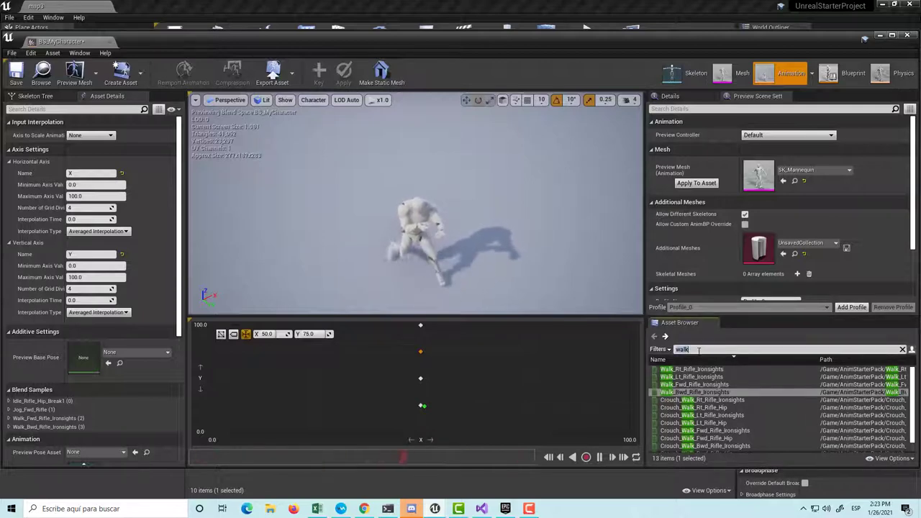
click(790, 349)
Step: Filter assets for 'jog', placing Jog_Bwd_Rifle at X50 Y0 and Jog_Lt_Rifle at X0 Y50
text(jog)
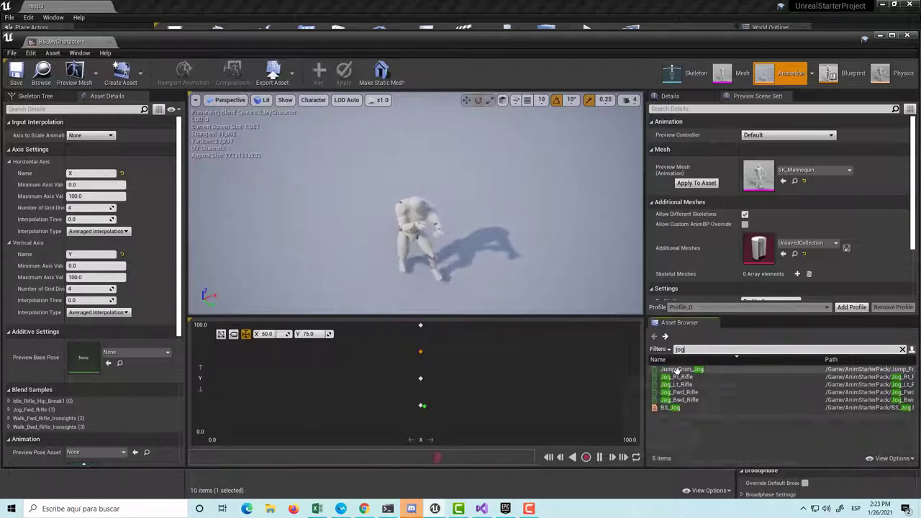
drag(691, 400, 421, 432)
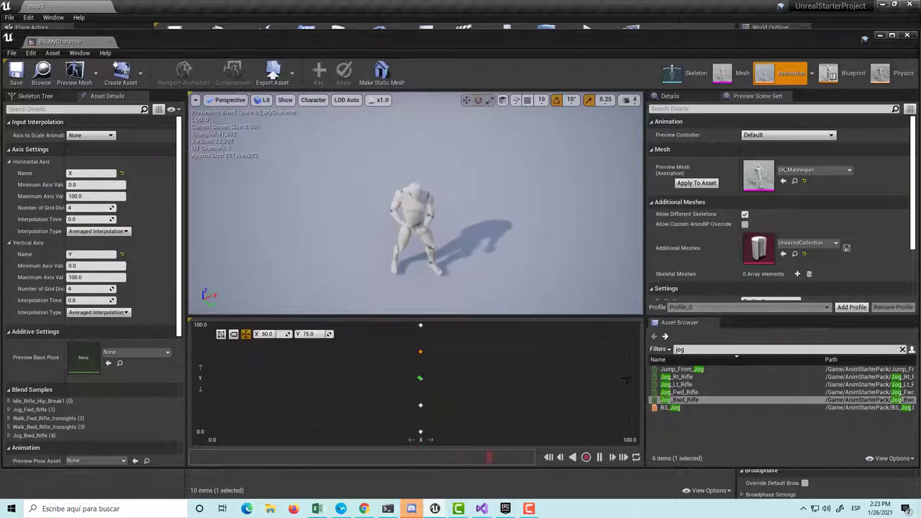
mouse_move(703, 386)
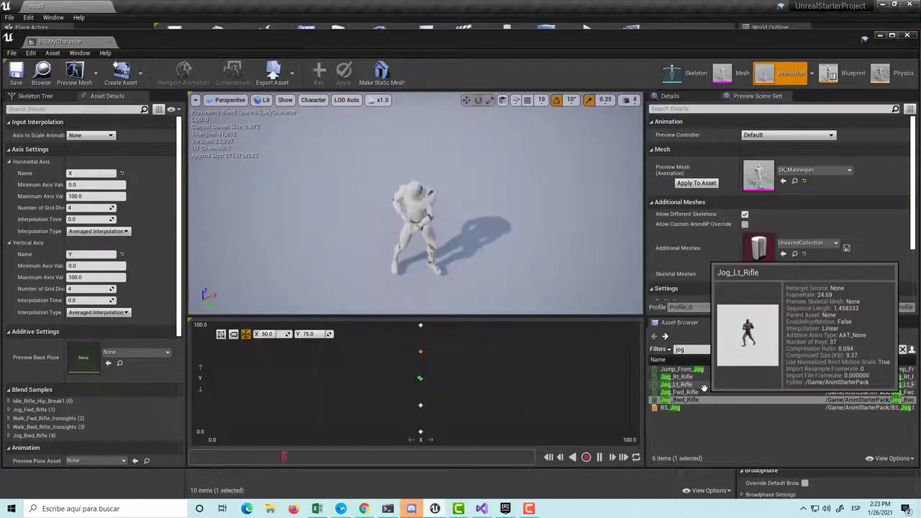
click(698, 386)
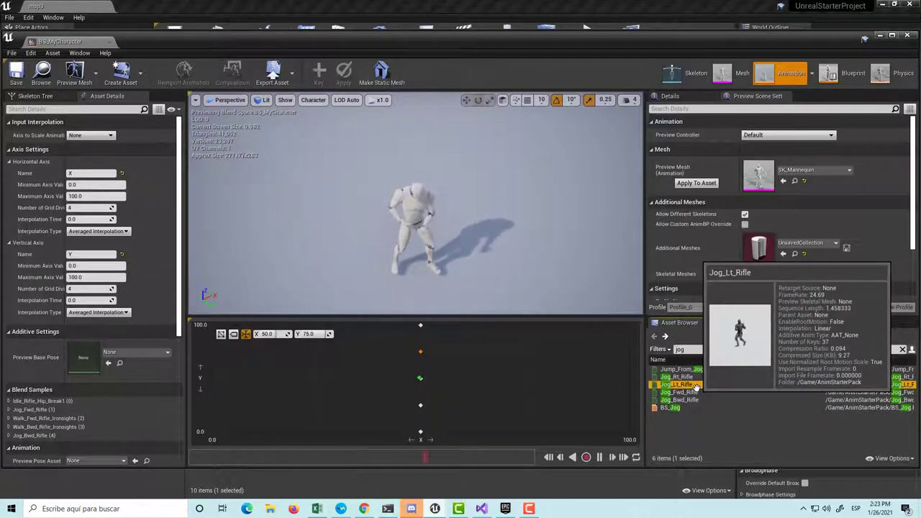
drag(696, 387, 212, 378)
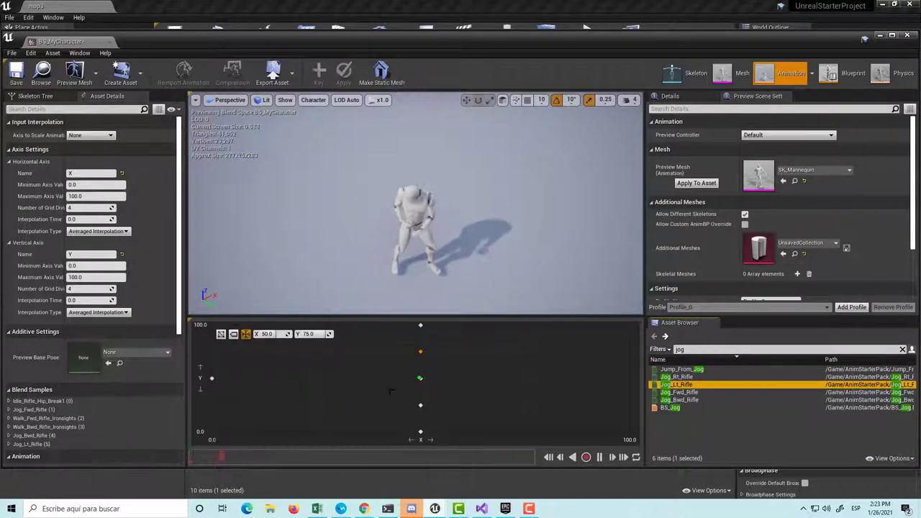
Step: Select Jog_Rt_Rifle in the Asset Browser
click(679, 376)
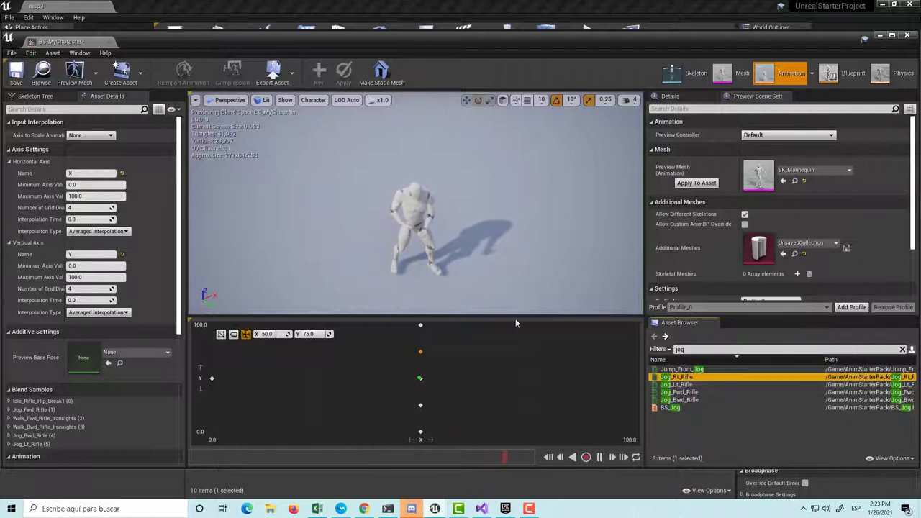
click(466, 375)
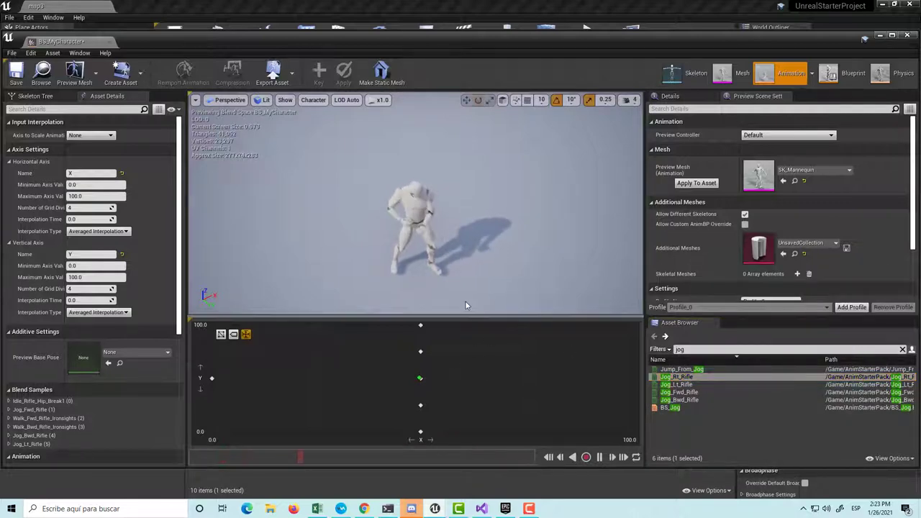
click(676, 376)
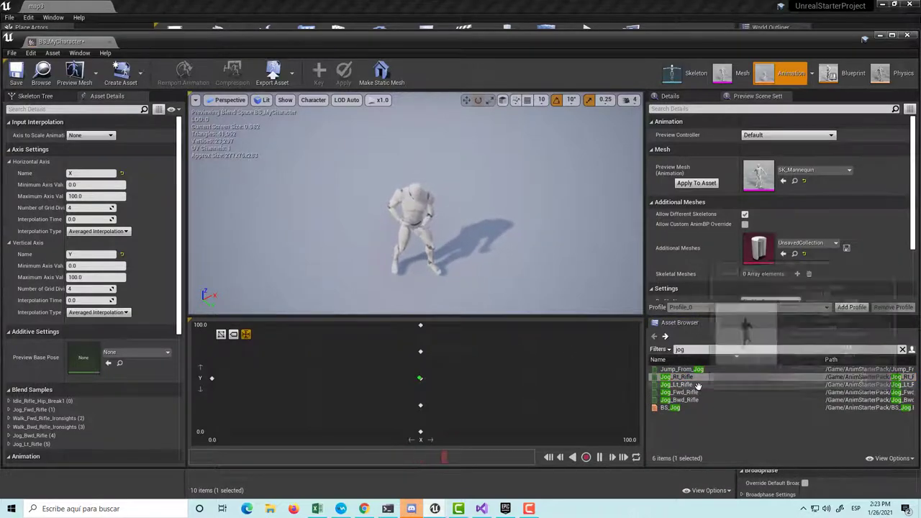
Step: Inspect Jog_Rt_Rifle, then place it at X100 Y50 on the right edge of the grid
double_click(689, 377)
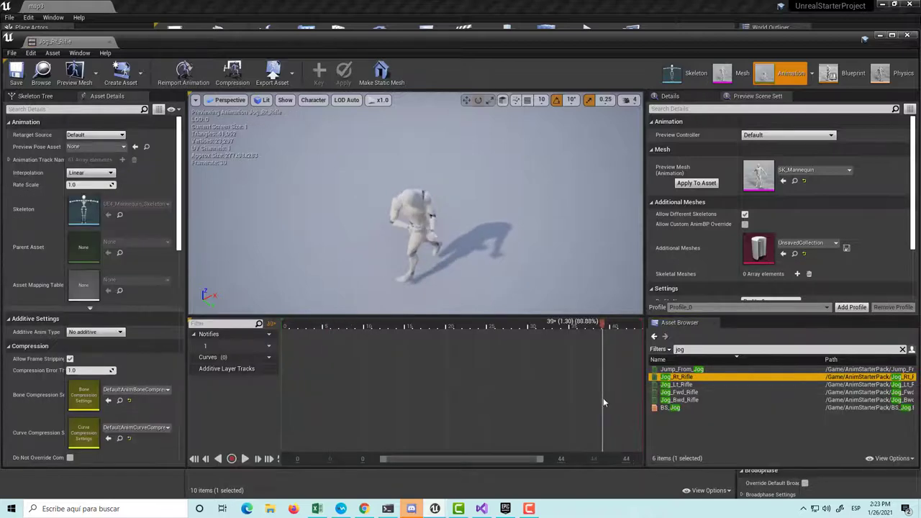
click(654, 336)
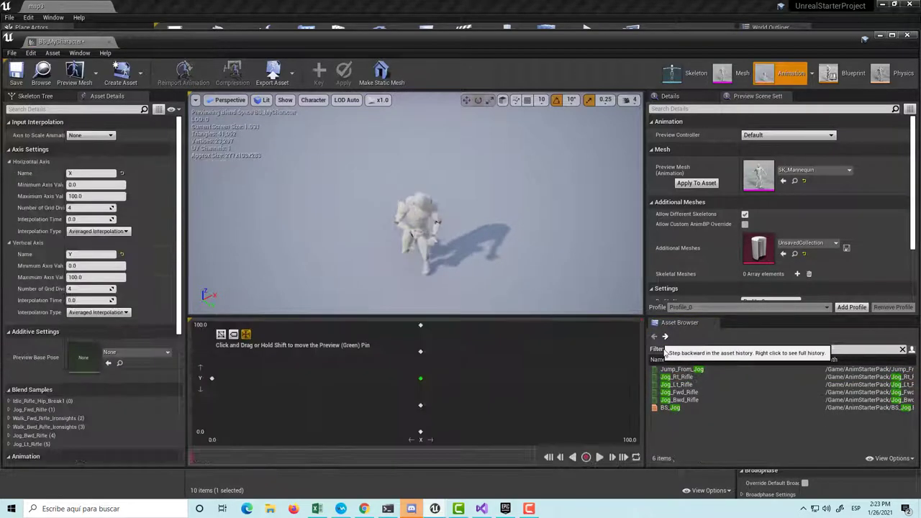
click(680, 384)
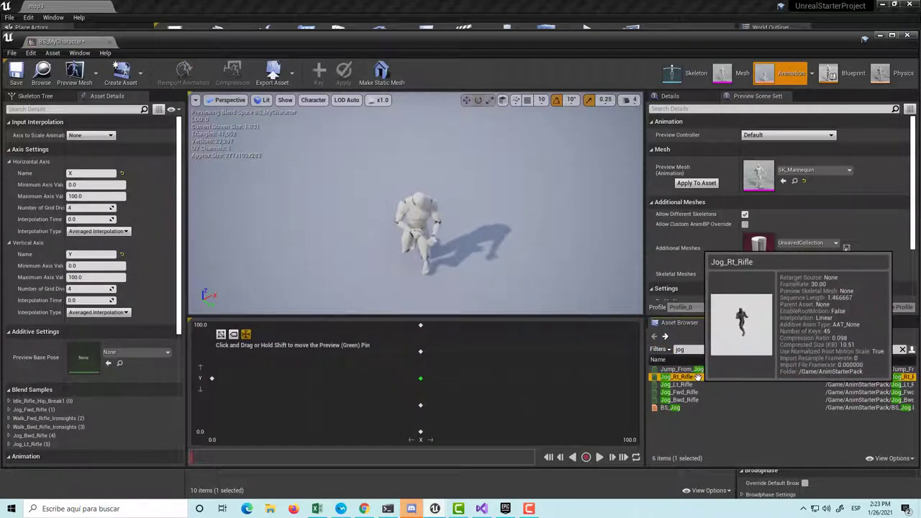
drag(689, 377, 618, 387)
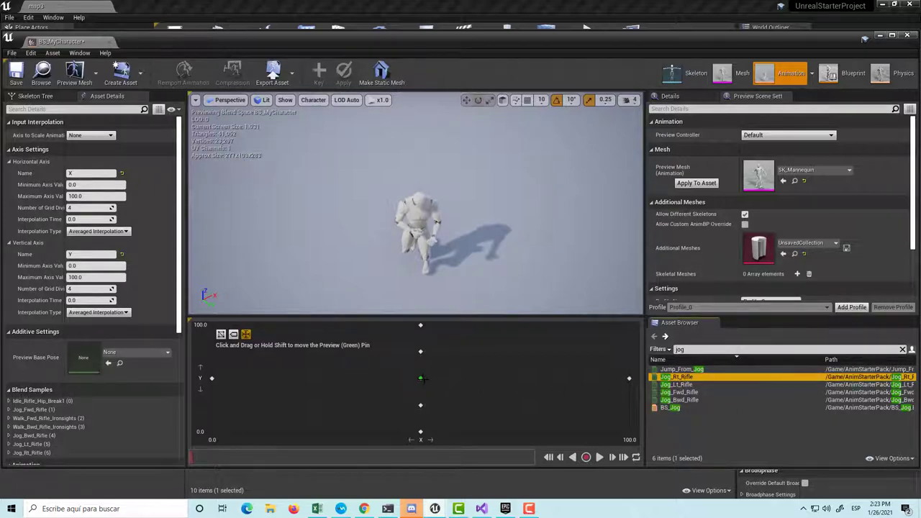
Step: Move the green preview point right to test the blend, then select the centre idle sample
mouse_move(421, 379)
mouse_down()
mouse_move(629, 386)
mouse_move(485, 394)
mouse_up()
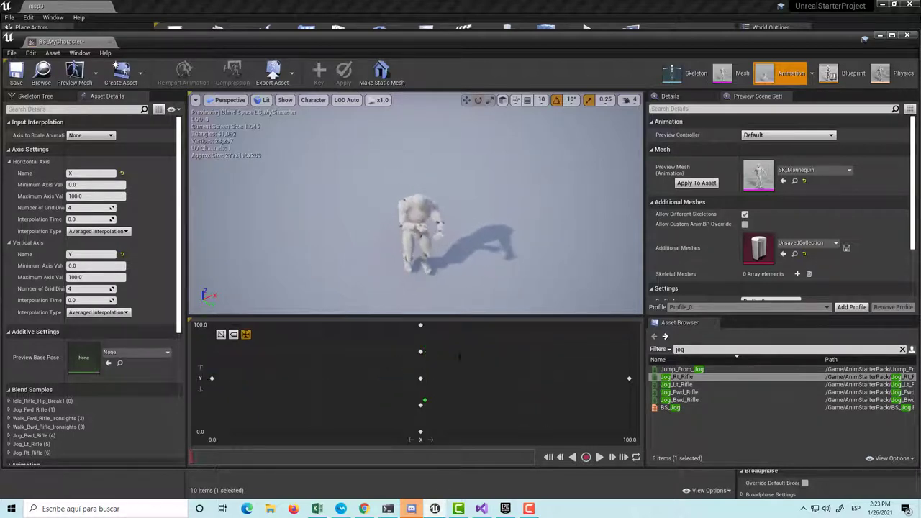
drag(364, 309, 364, 278)
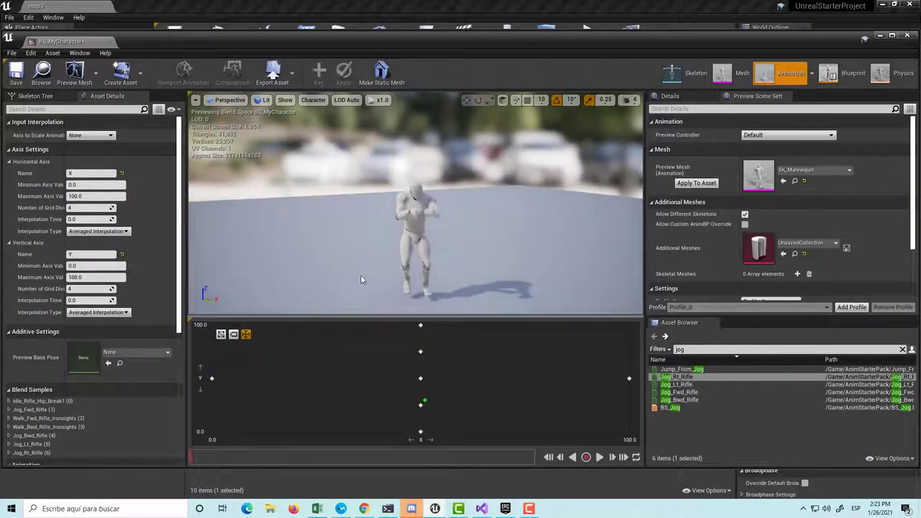
click(420, 379)
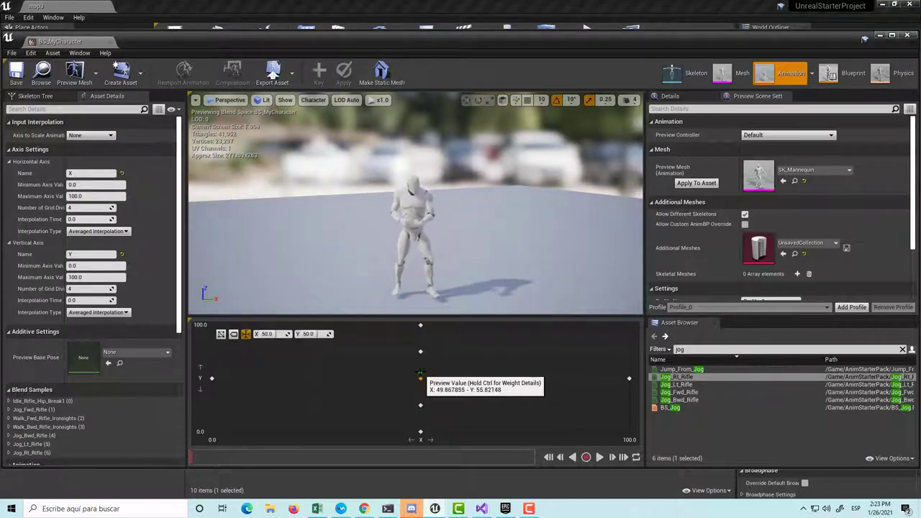
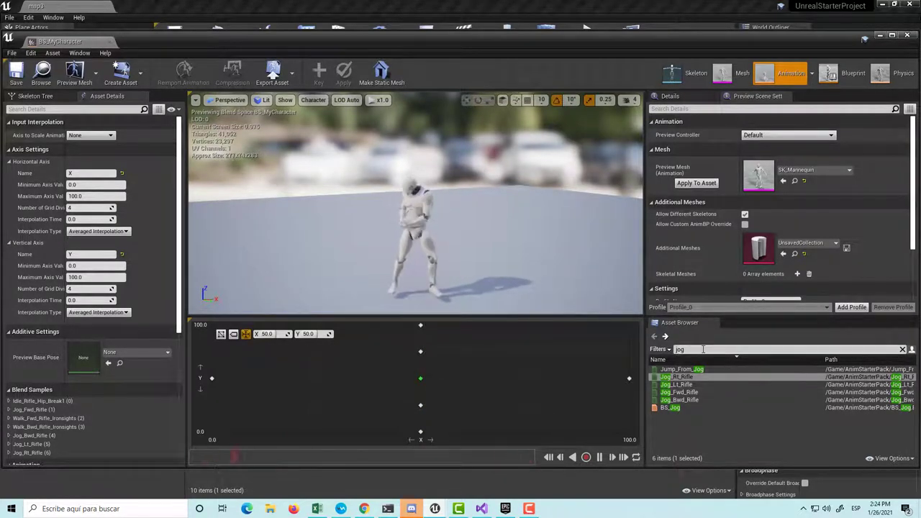
Step: Place Walk_Lt_Rifle_Ironsights at X 25, Y 50 and Walk_Rt_Rifle_Ironsights at X 75, Y 50, then save BS_MyCharacter
key(BackSpace)
key(BackSpace)
key(BackSpace)
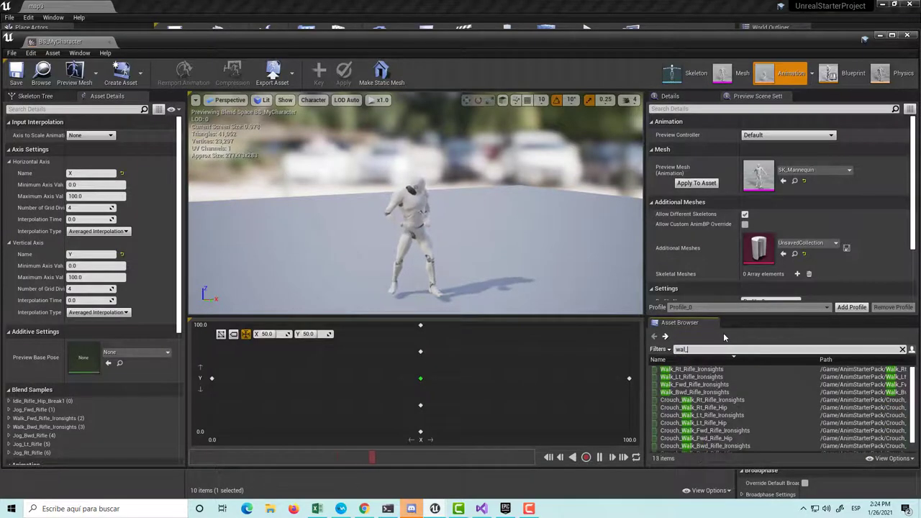
text(wal)
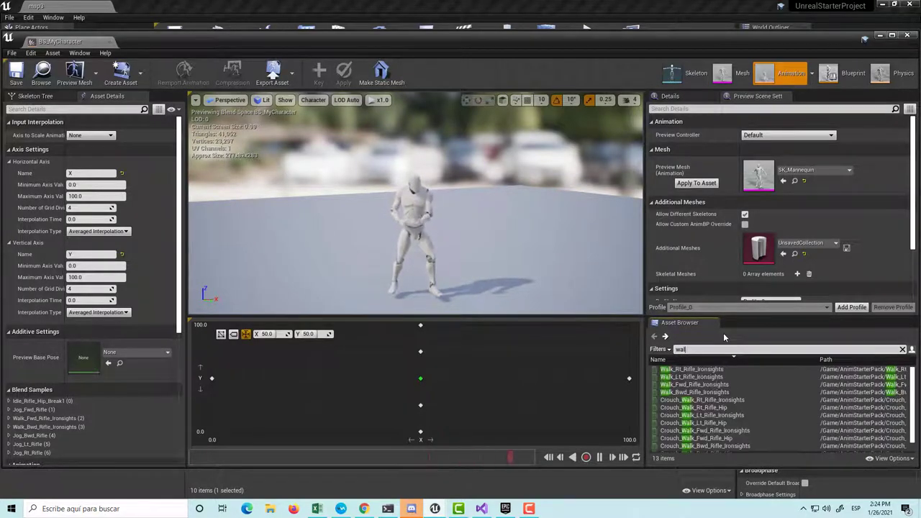
text(_k_)
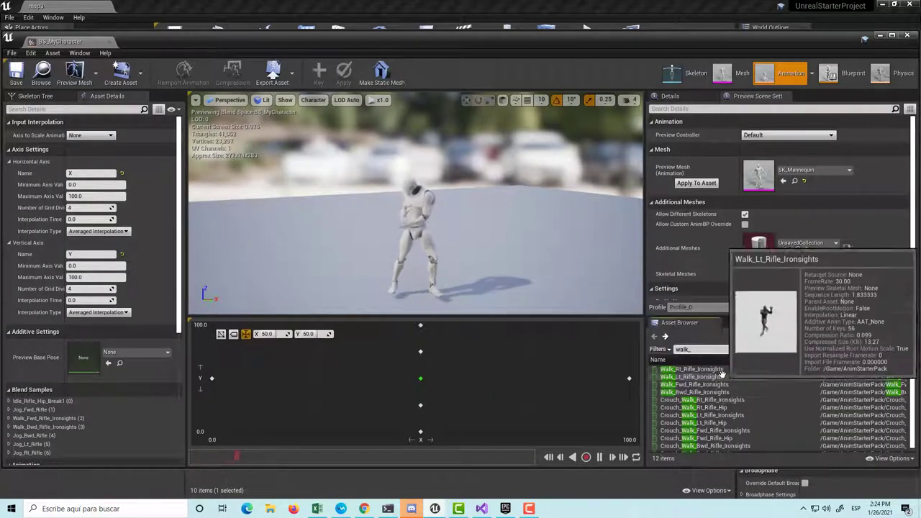
click(720, 377)
drag(720, 377, 316, 379)
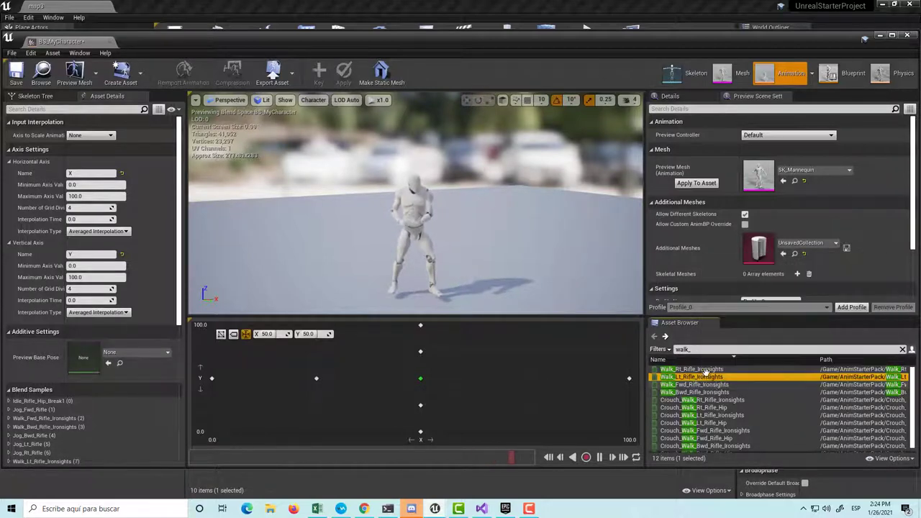
click(690, 369)
drag(691, 369, 541, 376)
key(ctrl+s)
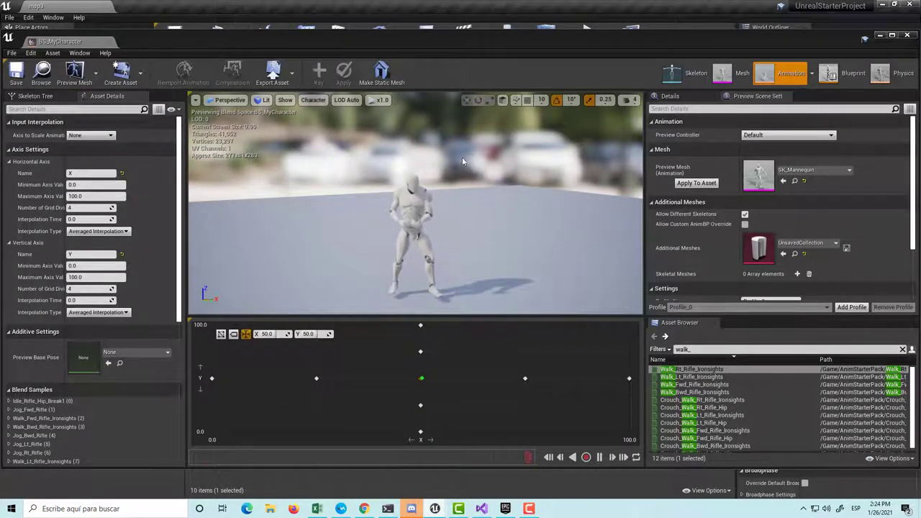
click(17, 76)
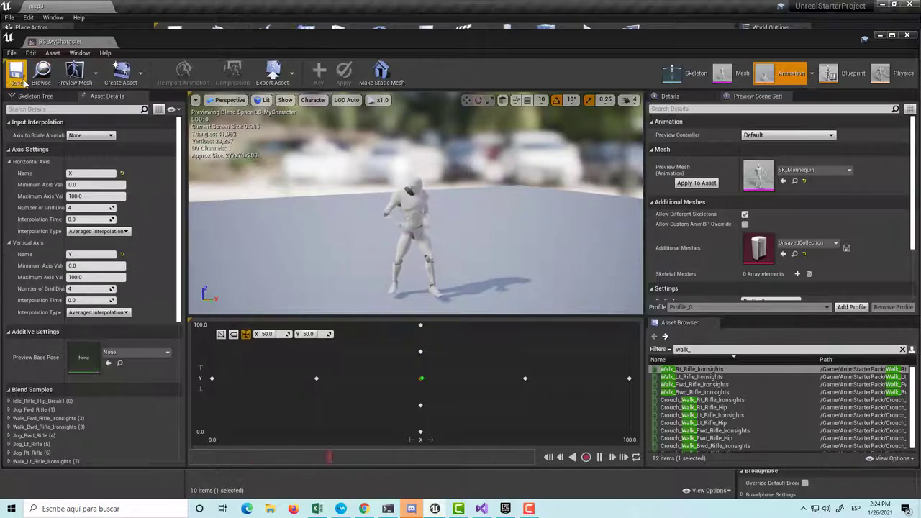
Step: Create a new Animation Blueprint targeting UE4_Mannequin_Skeleton in the Content folder
click(908, 36)
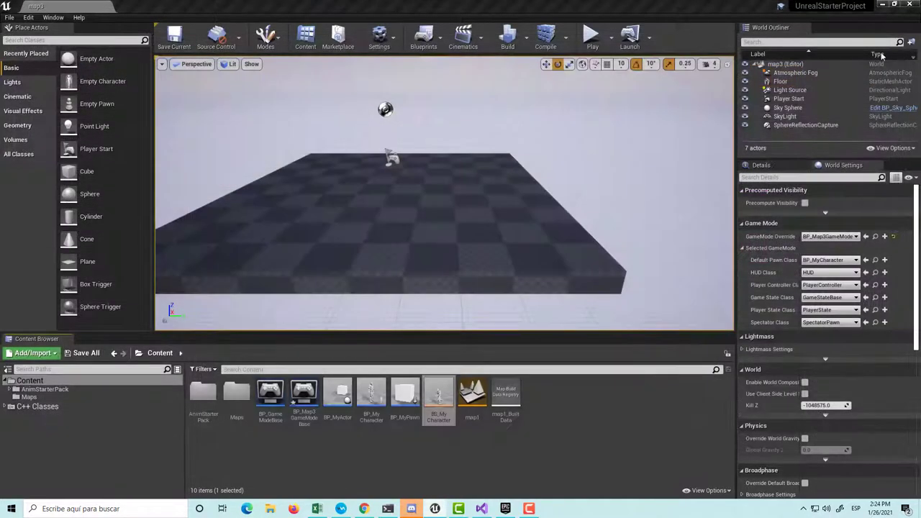
right_click(550, 434)
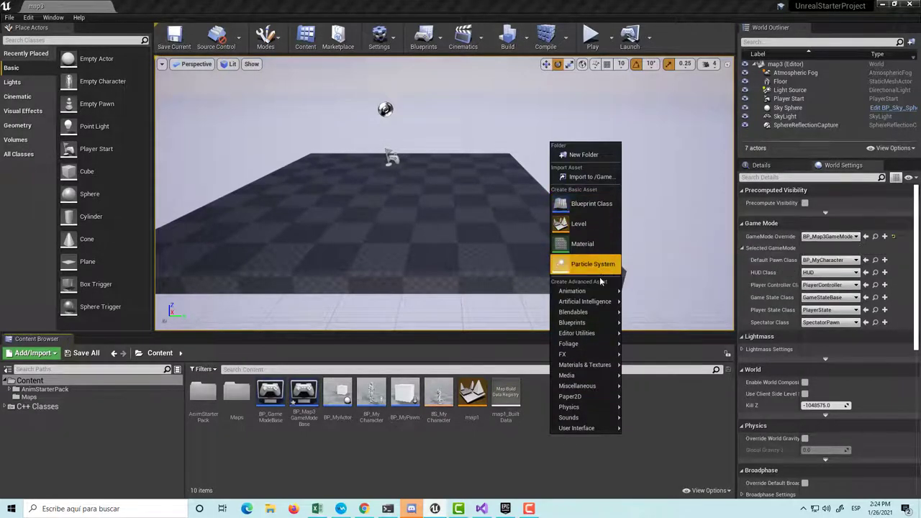
mouse_move(597, 291)
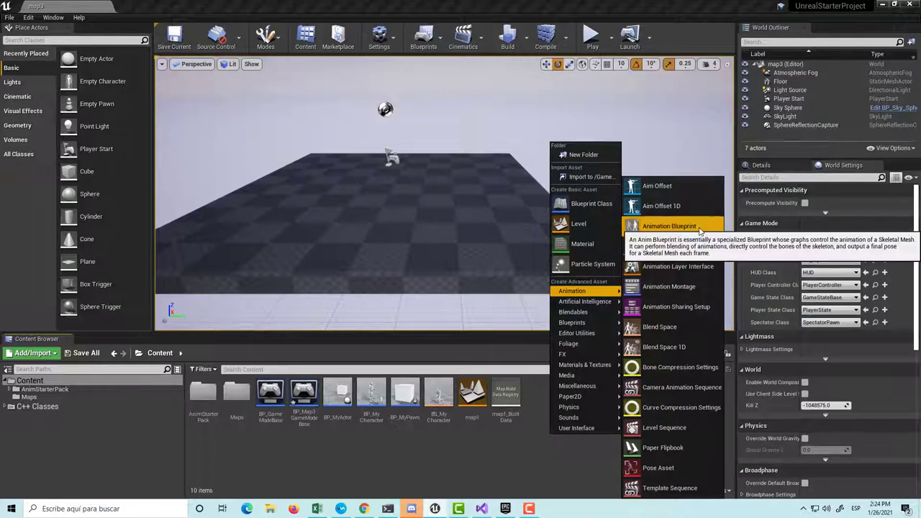
click(699, 229)
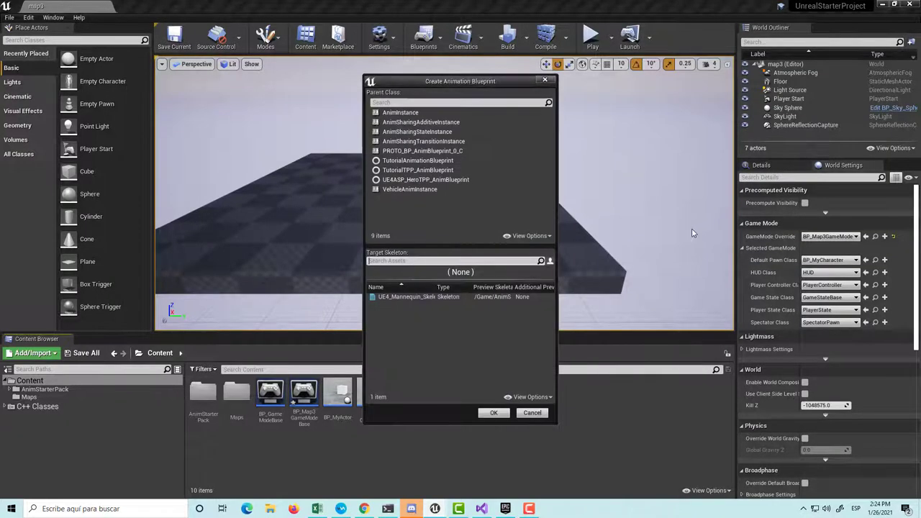
click(421, 297)
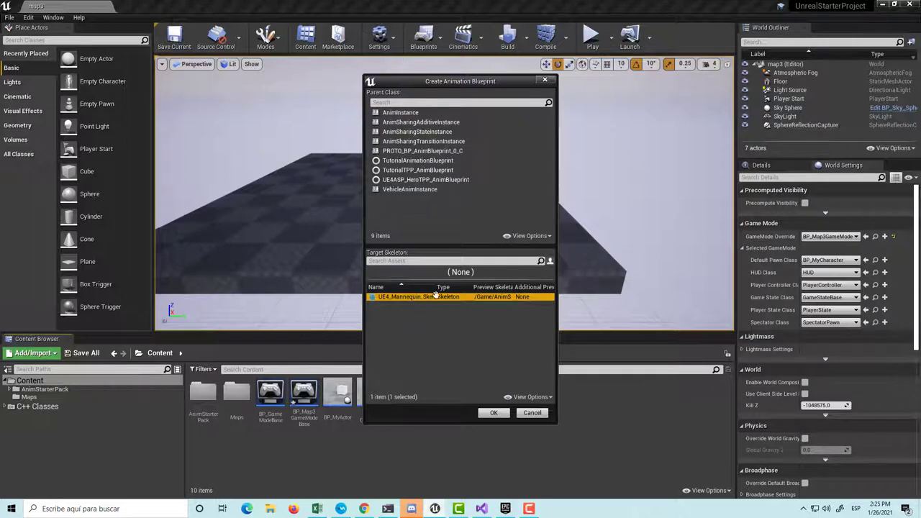
click(495, 412)
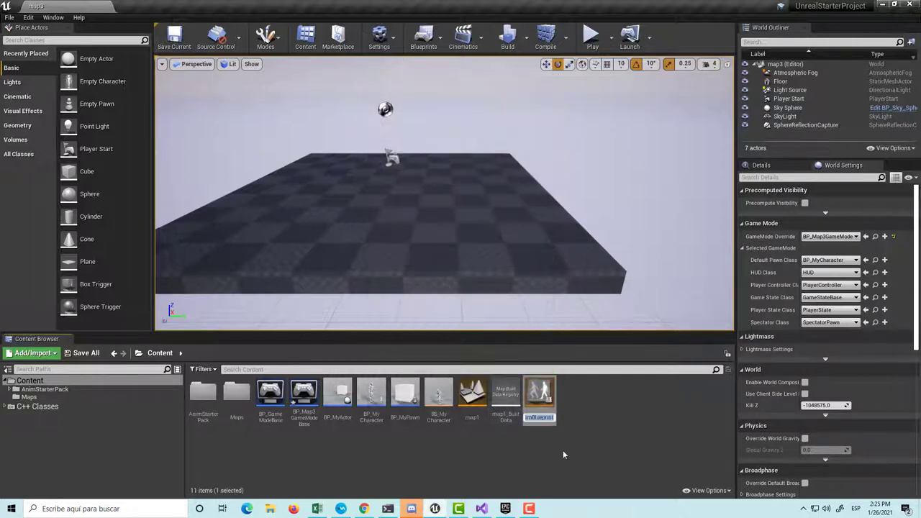
Step: Name the new Animation Blueprint BP_AnimMyCharacter
text(NF)
key(BackSpace)
key(BackSpace)
text(Anim)
text(Character)
key(Return)
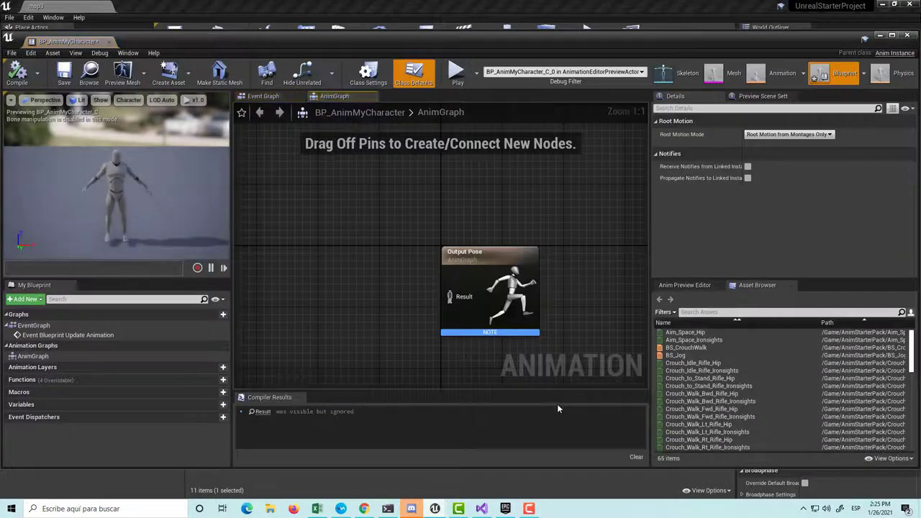
Step: Add a BS_MyCharacter blend space player and connect its pose to Output Pose
scroll(385, 278, down, 1)
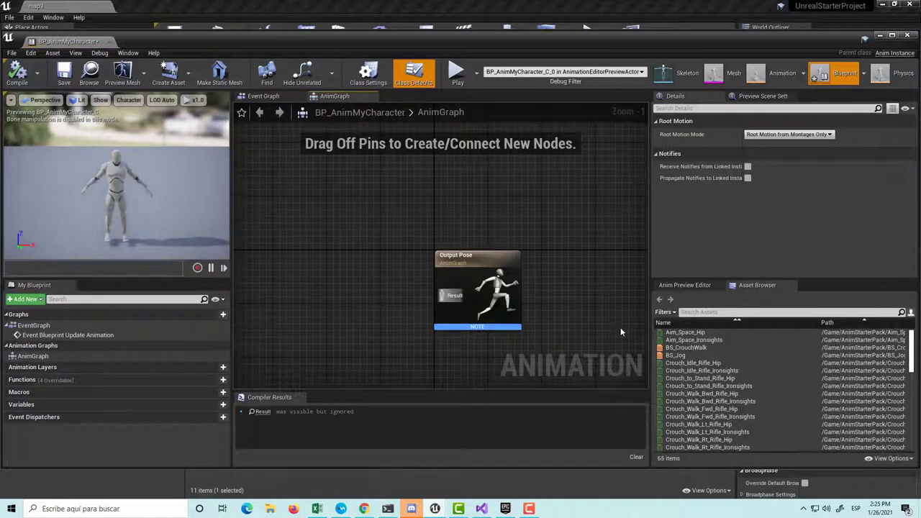
click(714, 312)
text(BS)
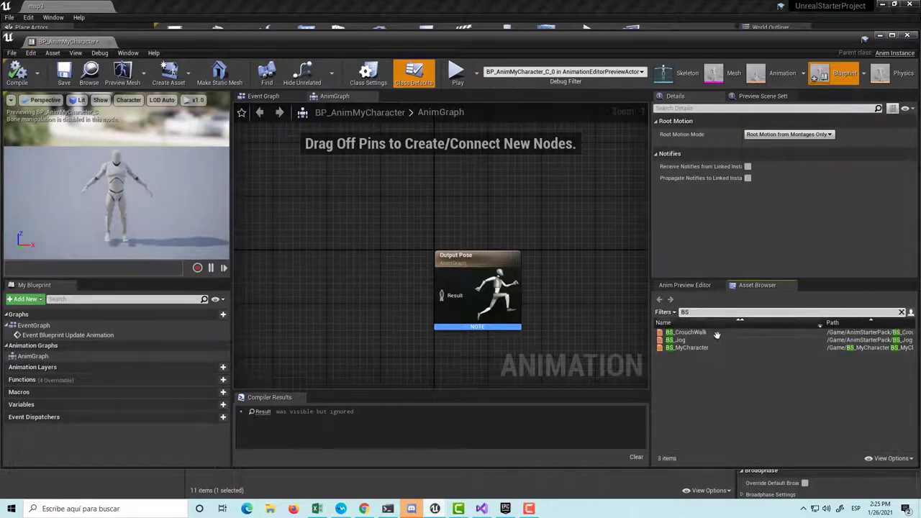
mouse_move(693, 348)
drag(694, 348, 285, 308)
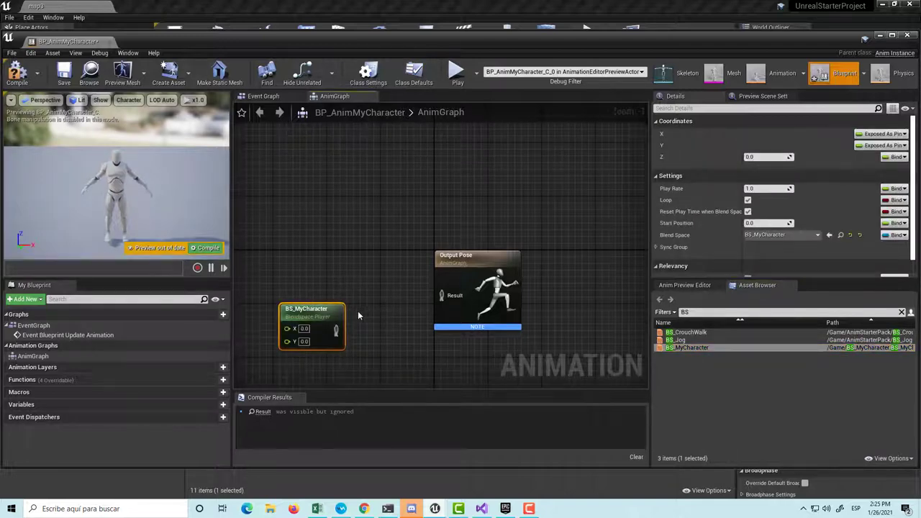
mouse_move(323, 315)
mouse_down()
mouse_move(344, 268)
mouse_move(441, 295)
mouse_up()
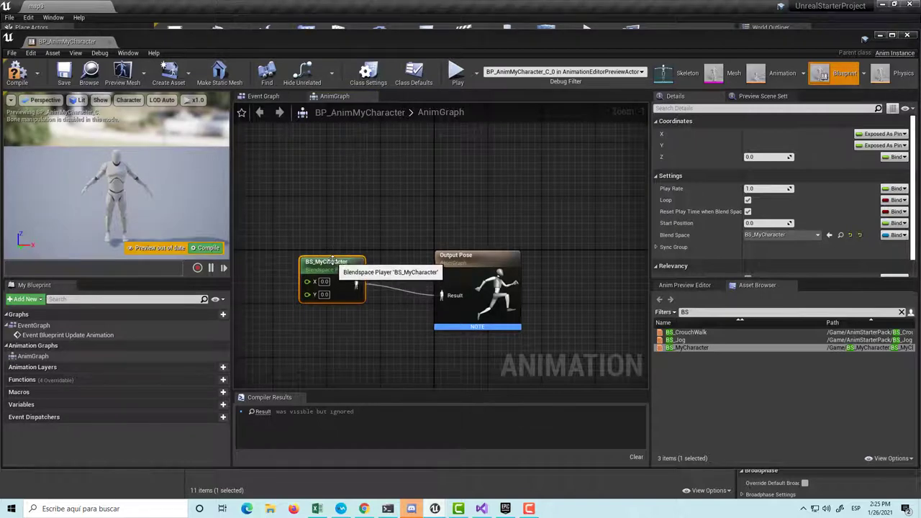
Step: Arrange the blend space node and Output Pose neatly side by side
drag(336, 256, 367, 253)
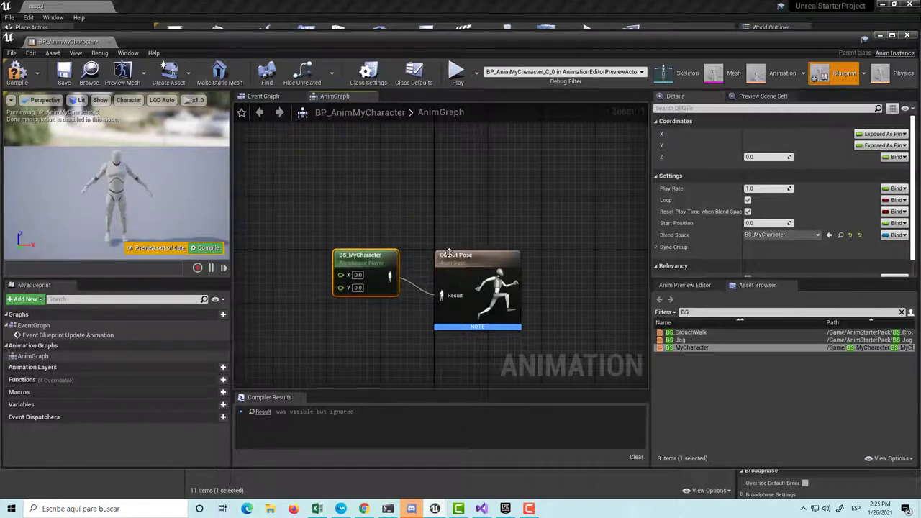
drag(460, 256, 500, 250)
drag(328, 260, 367, 267)
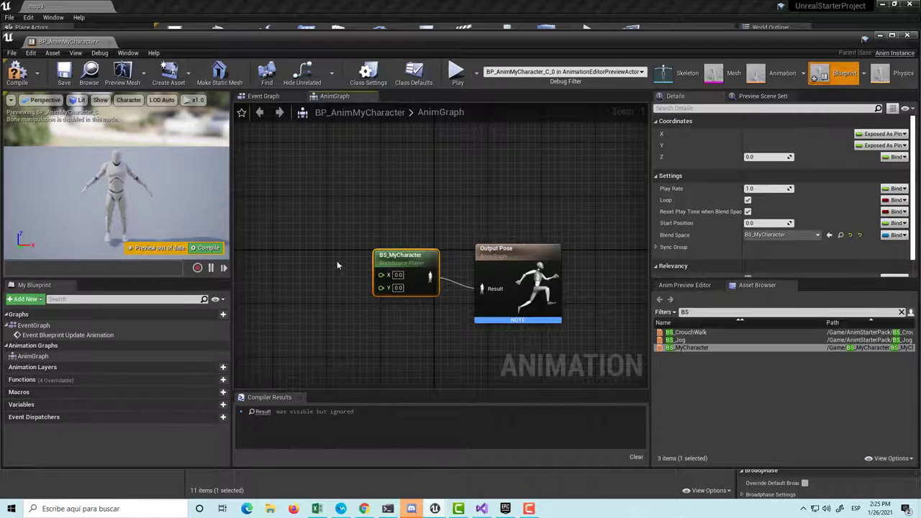
Step: Add a new variable named direction to the Animation Blueprint
click(214, 405)
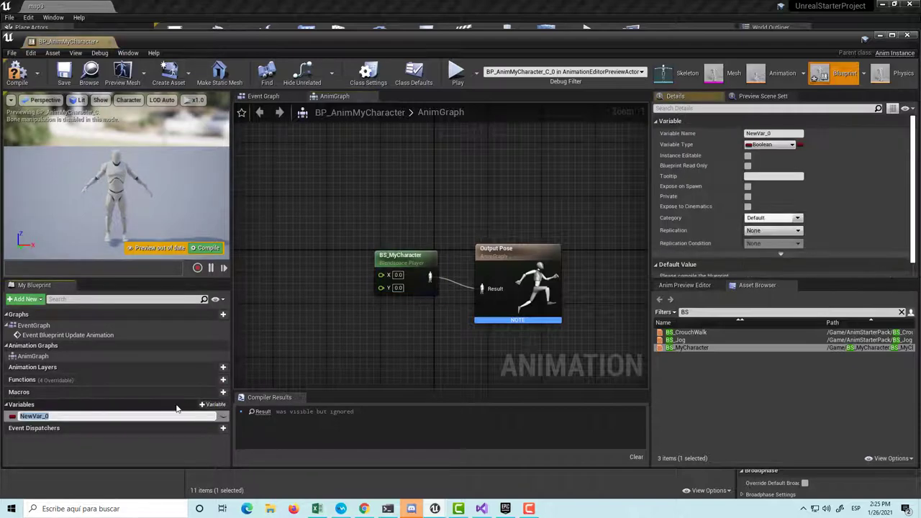
text(direction)
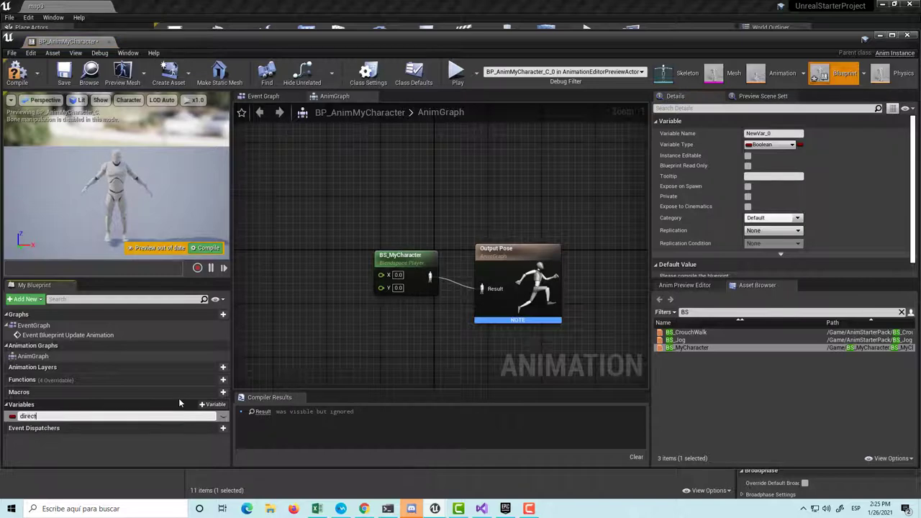
key(Return)
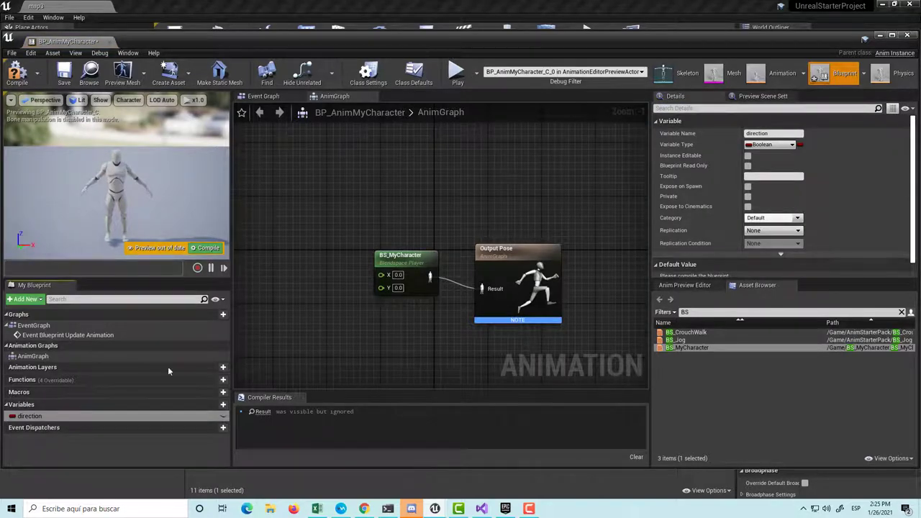
Step: Change the direction variable's type to Vector and save the blueprint
double_click(89, 415)
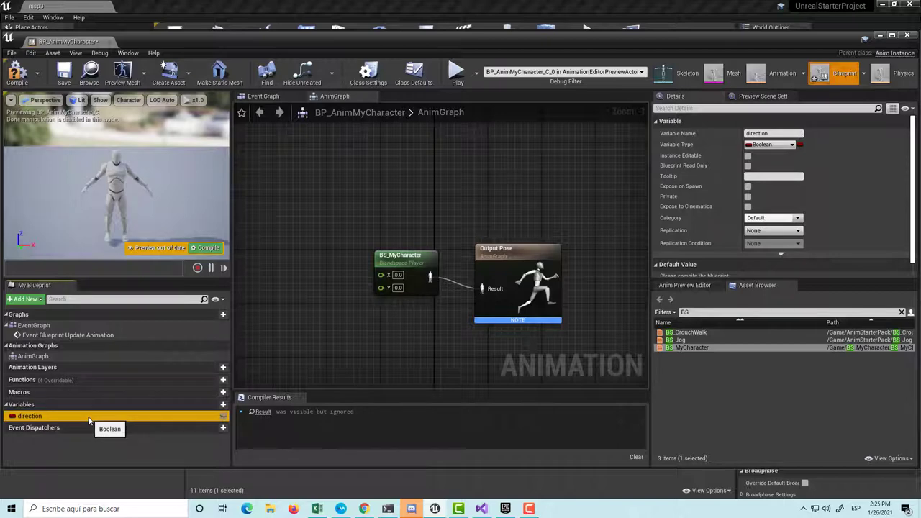
click(780, 146)
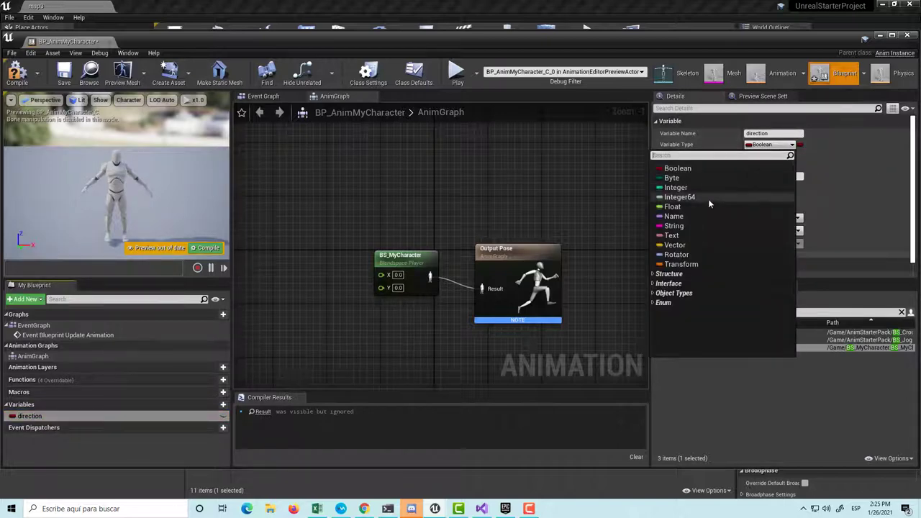
click(693, 245)
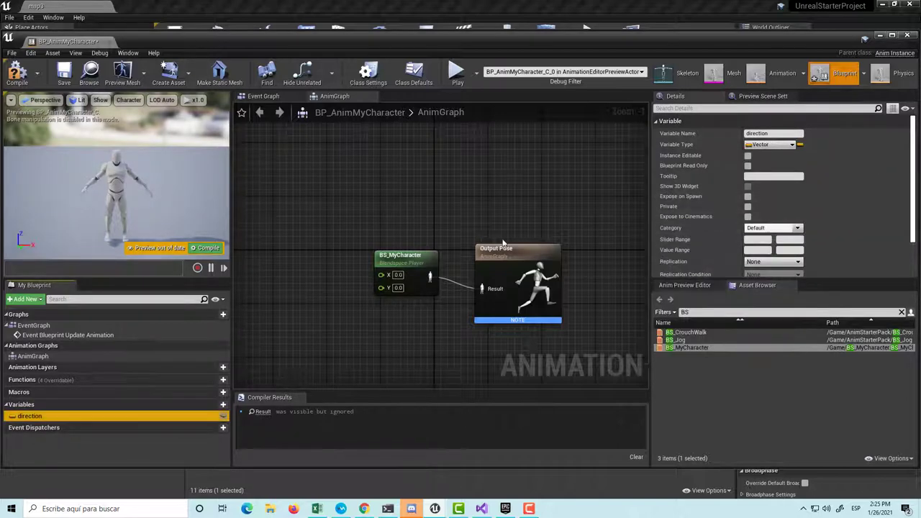
key(ctrl+s)
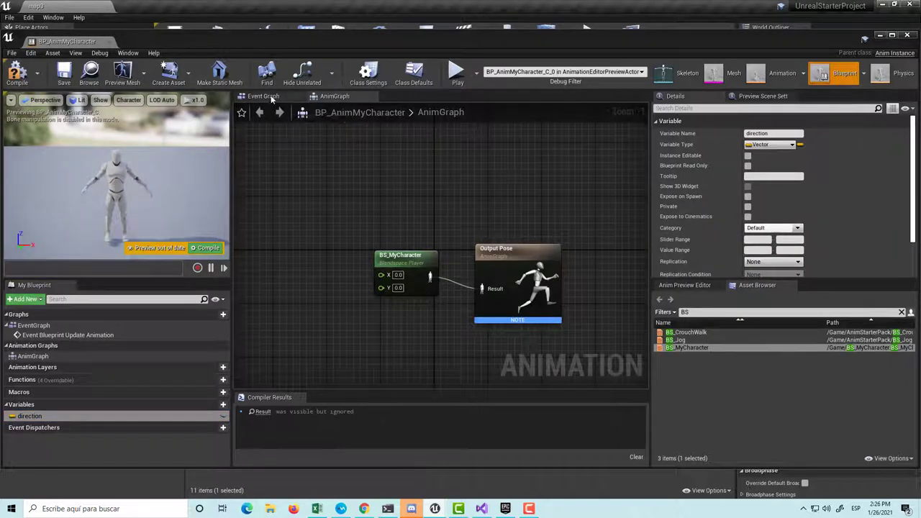
Step: In the Event Graph, add a Get Velocity node fed by Try Get Pawn Owner
click(265, 97)
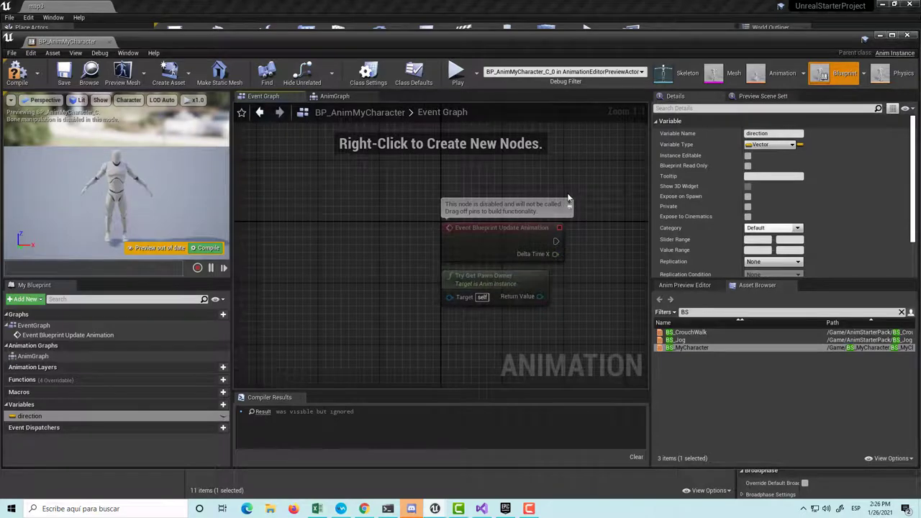
right_drag(567, 198, 488, 241)
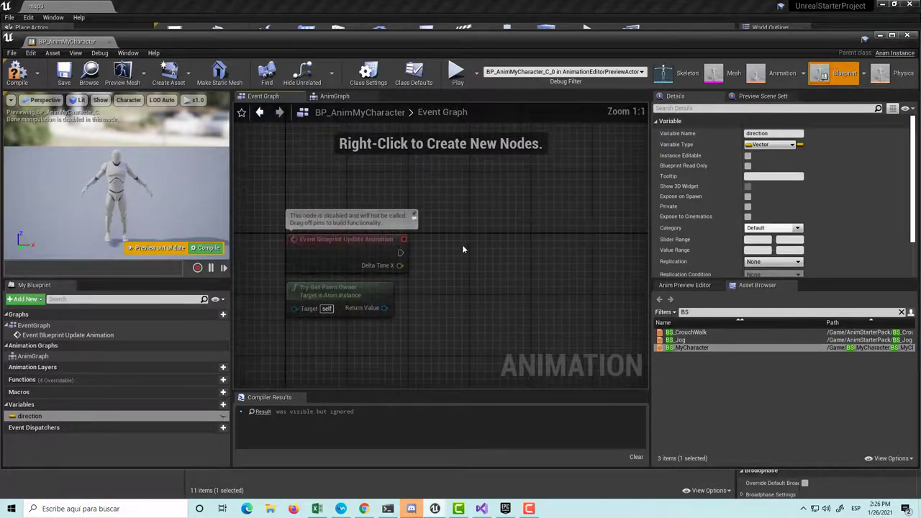
click(329, 97)
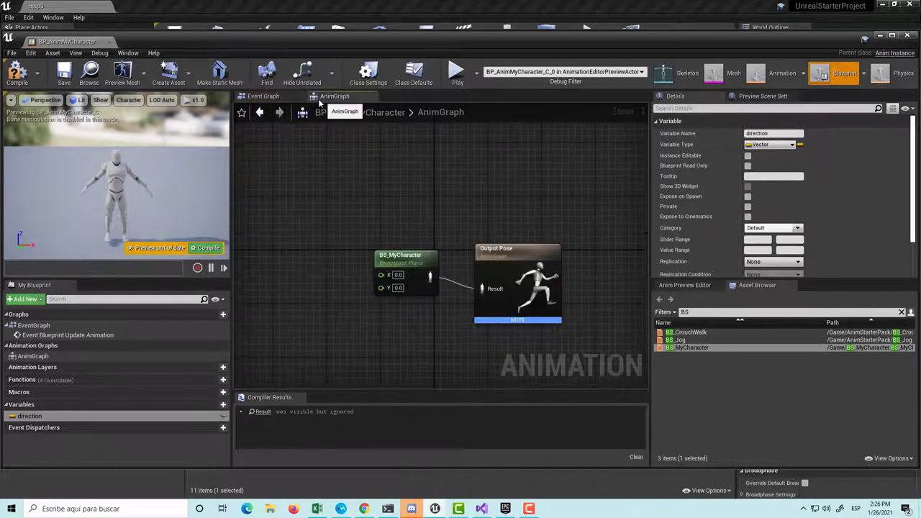
click(280, 98)
click(356, 298)
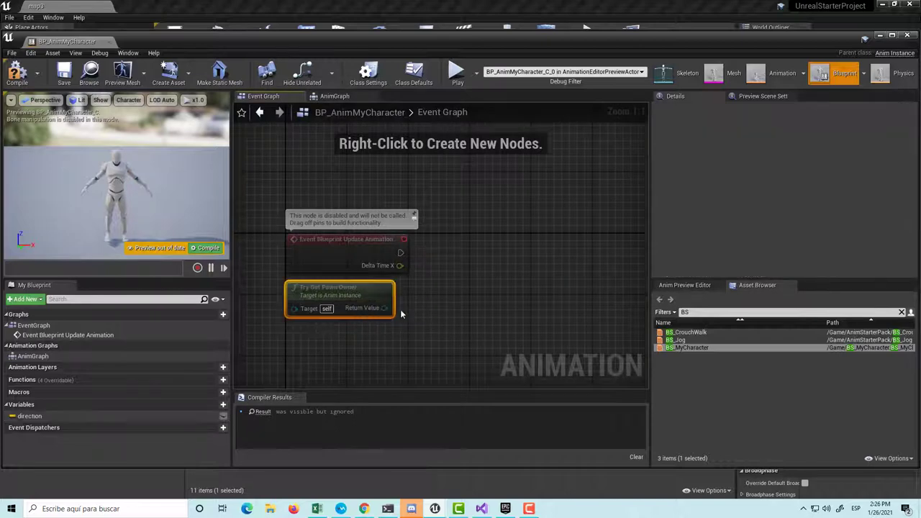
drag(384, 308, 392, 329)
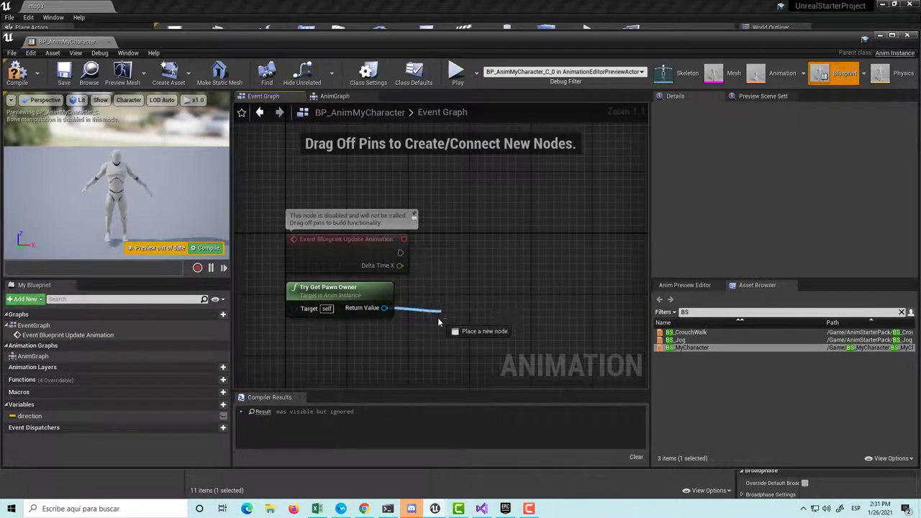
drag(444, 307, 489, 316)
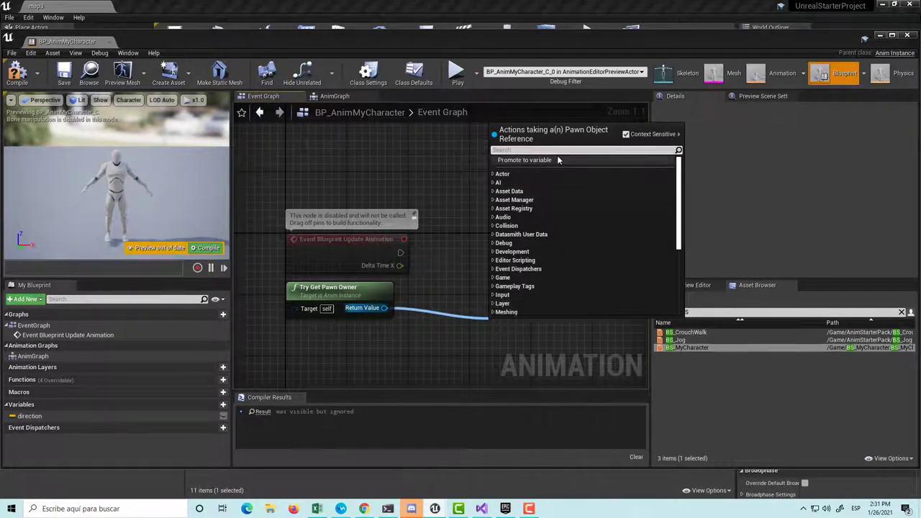
text(get vel)
key(Return)
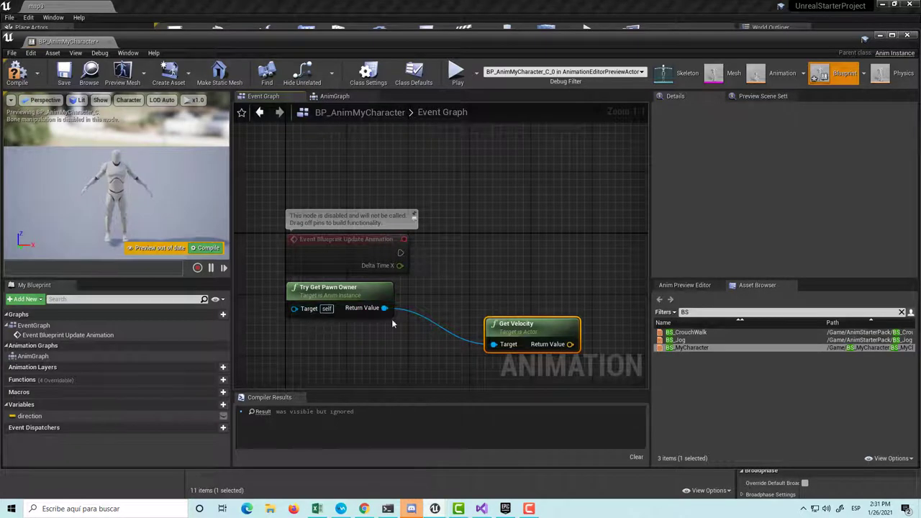
Step: Feed the velocity into a SET direction node and connect the update event's execution to it
drag(574, 318, 520, 318)
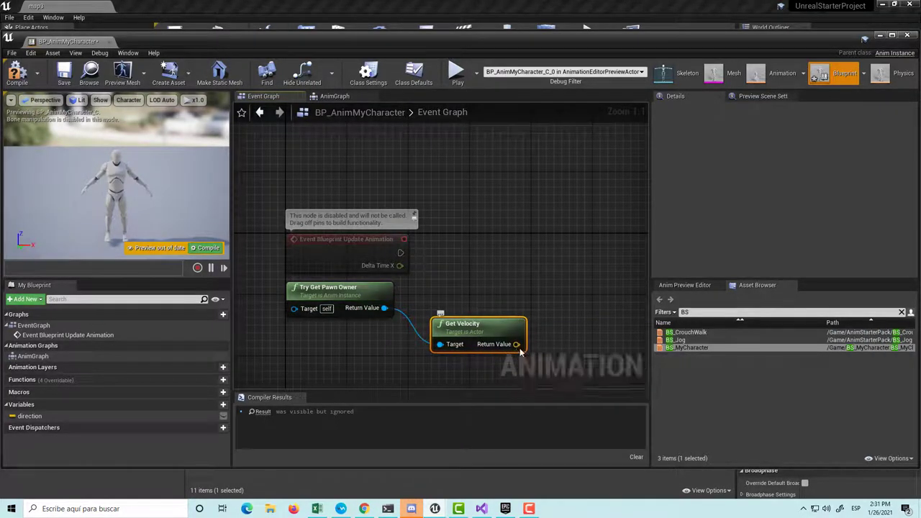
drag(29, 416, 572, 256)
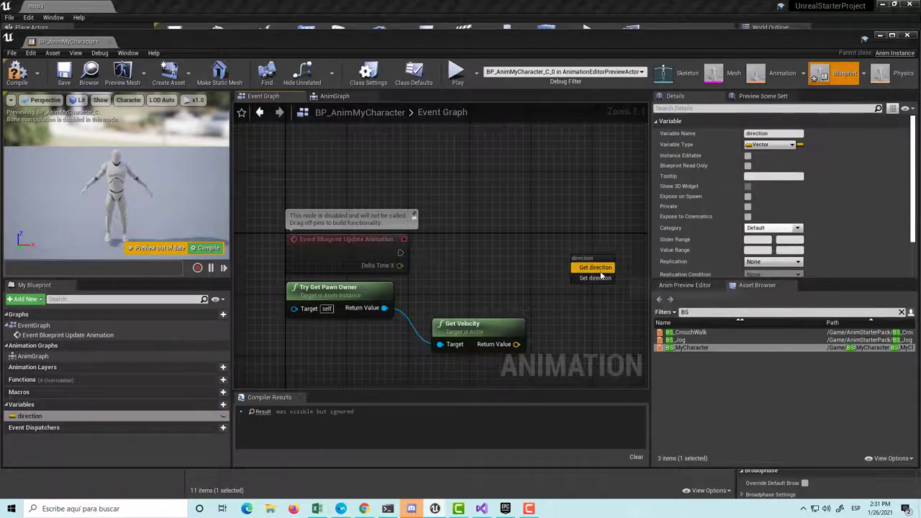
click(596, 278)
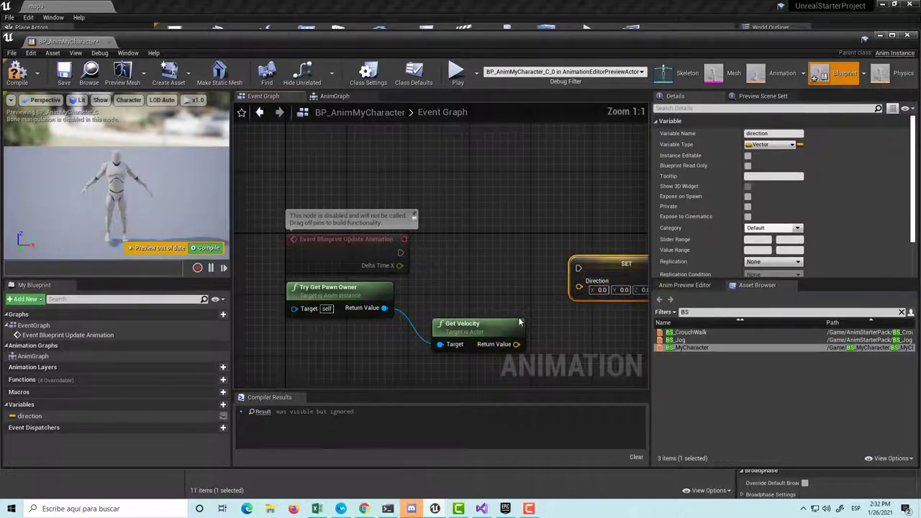
right_drag(519, 306, 447, 305)
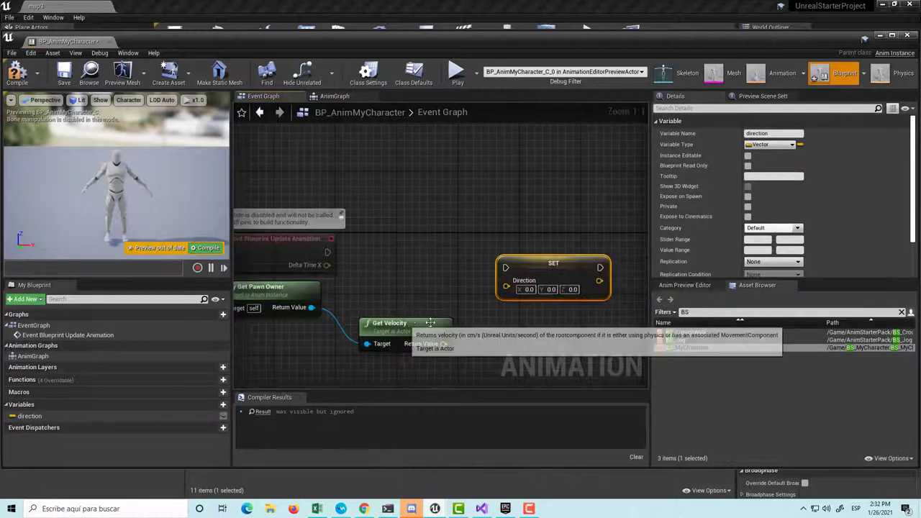
mouse_move(444, 343)
mouse_down()
mouse_move(506, 281)
mouse_move(537, 313)
mouse_up()
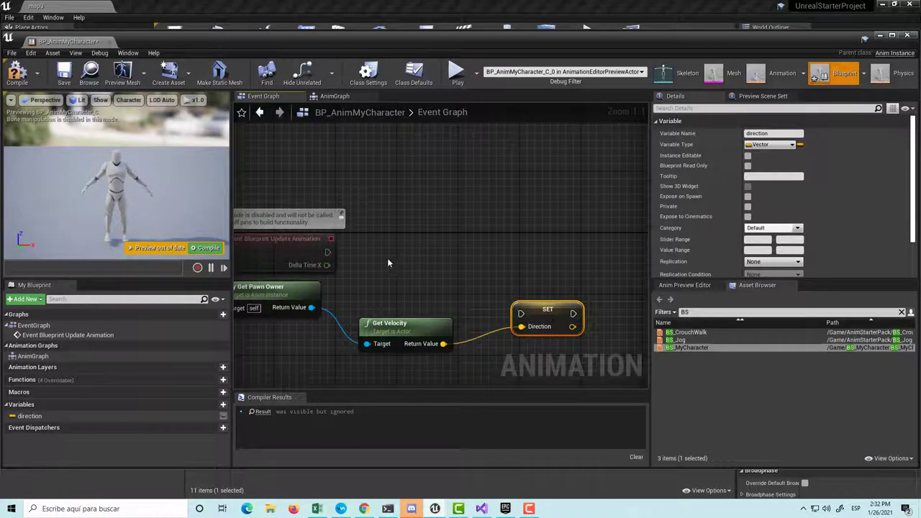
right_drag(387, 264, 447, 259)
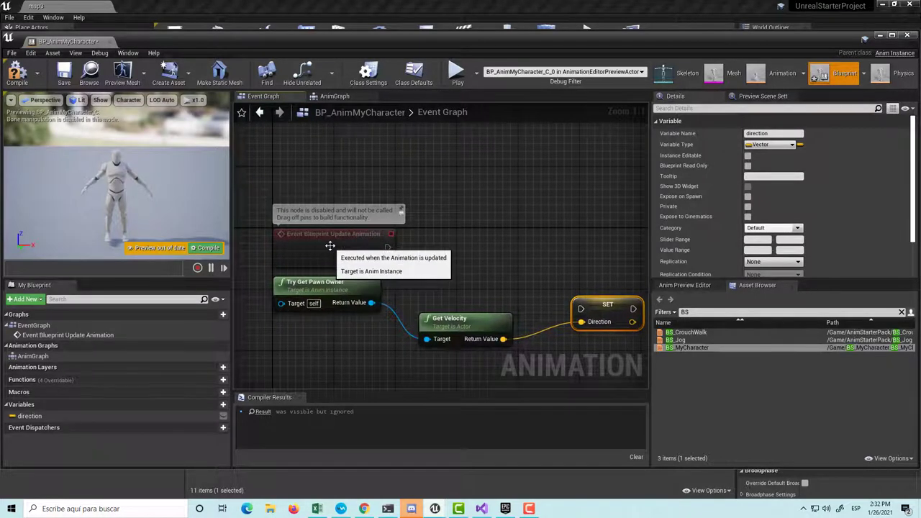
drag(386, 247, 453, 244)
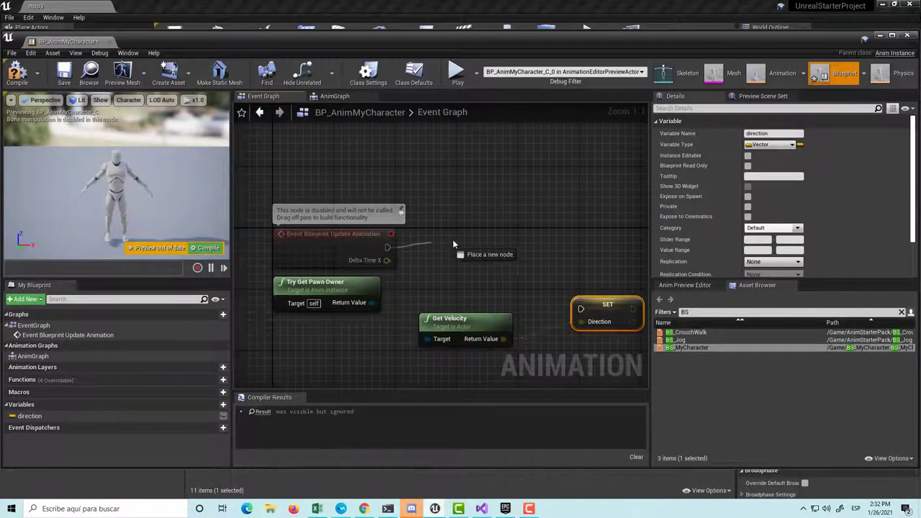
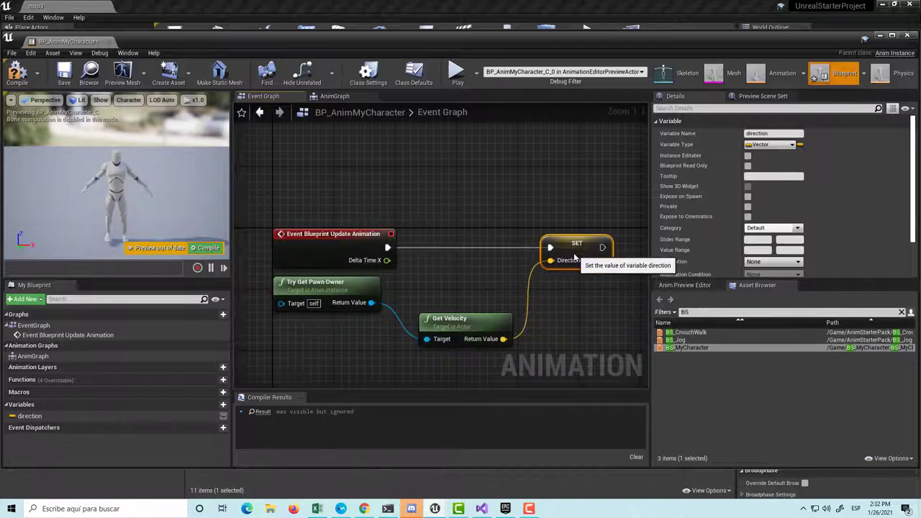
Step: Place Try Get Pawn Owner beside Get Velocity and save-compile BP_AnimMyCharacter with Ctrl+S
drag(345, 287, 351, 324)
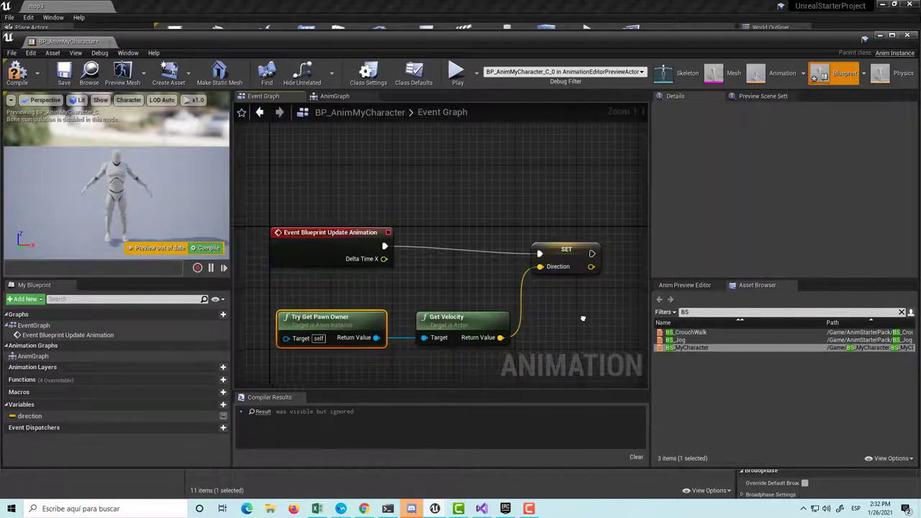
right_drag(581, 319, 520, 311)
click(498, 254)
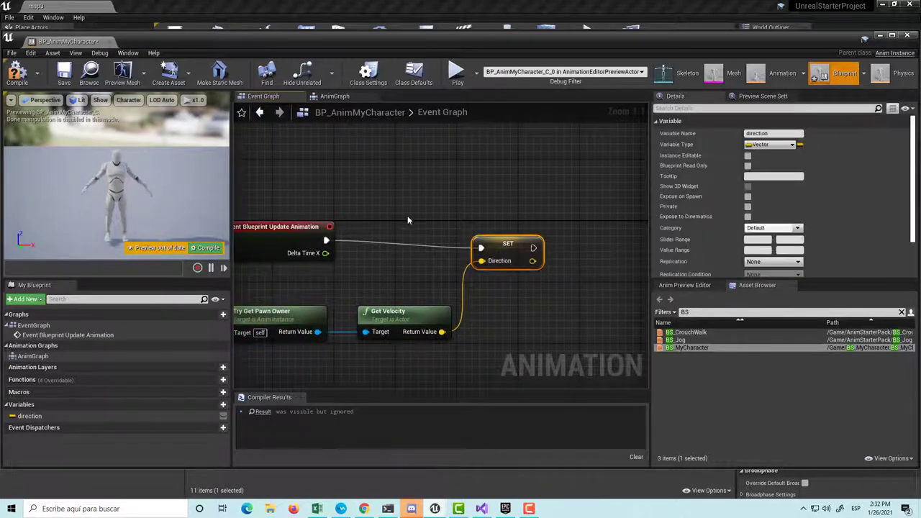
key(ctrl+s)
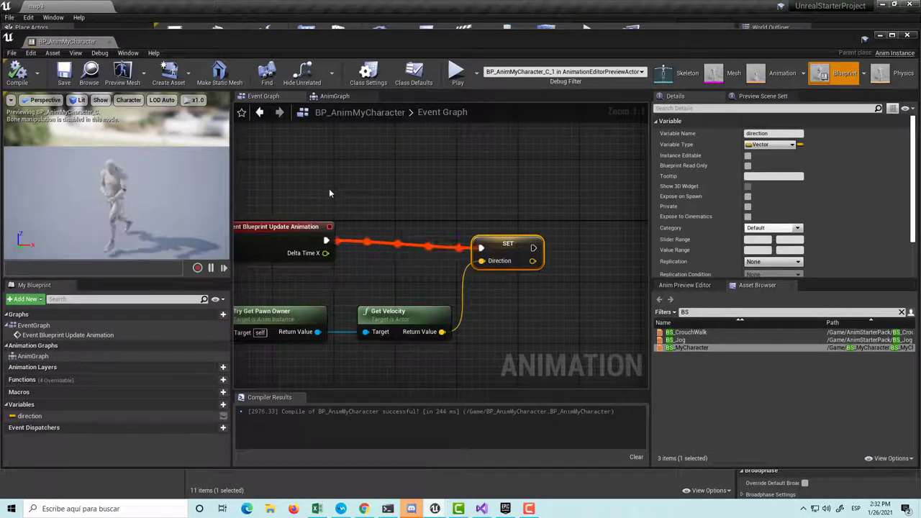
click(399, 266)
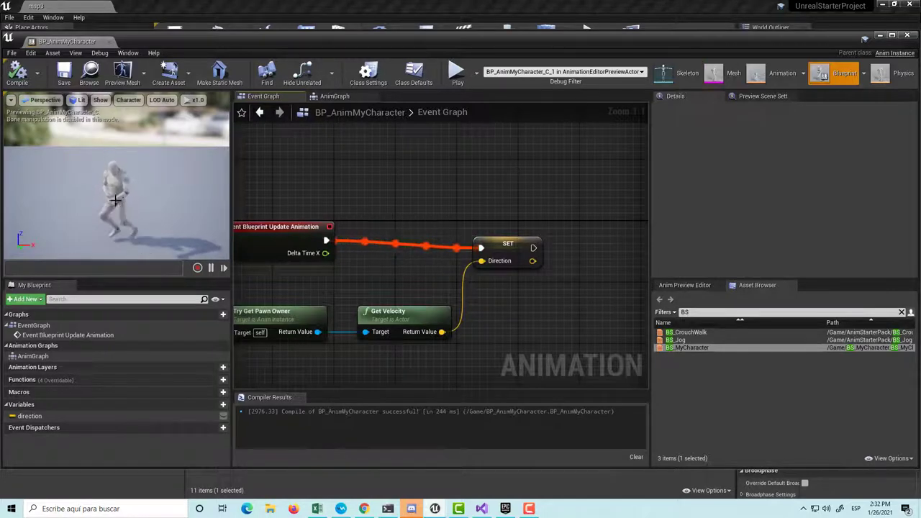
Step: Open BS_MyCharacter from the AnimGraph node, preview its centre sample on the 0–100 axes, then close it
click(333, 96)
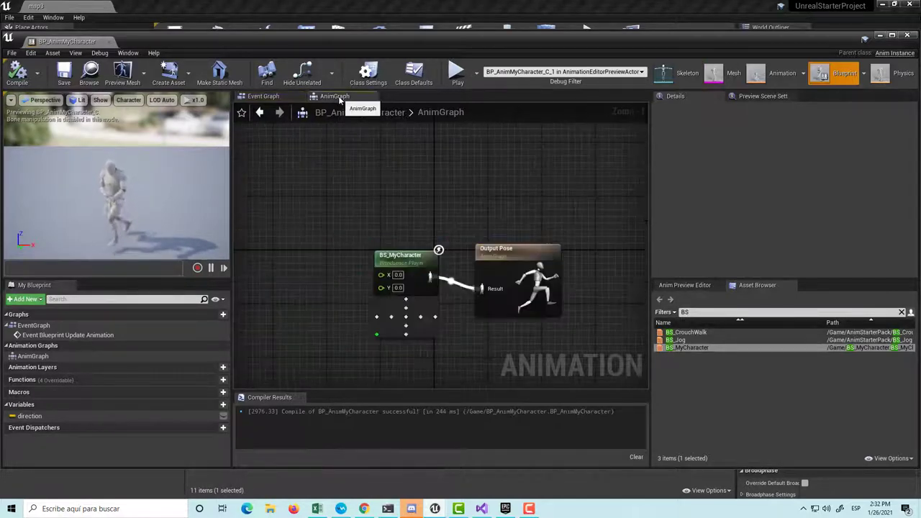
click(384, 332)
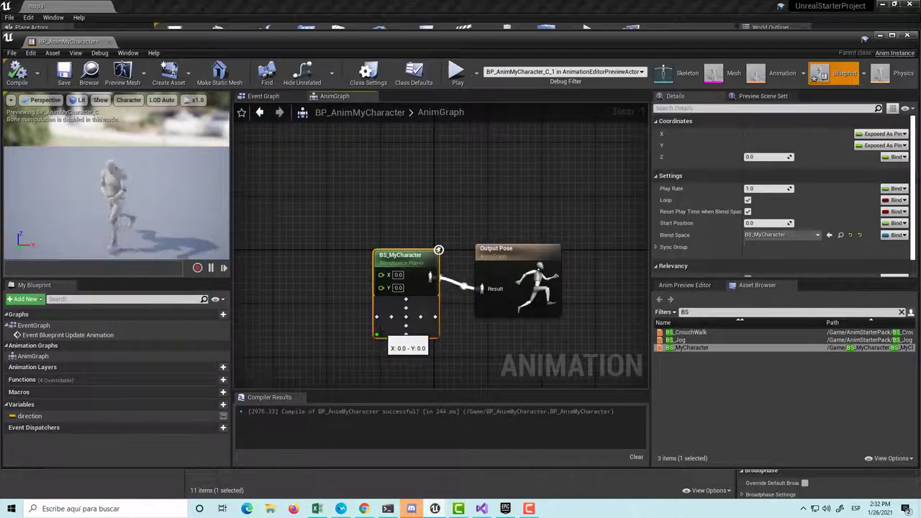
mouse_move(382, 334)
mouse_down()
mouse_move(396, 326)
mouse_move(359, 351)
mouse_up()
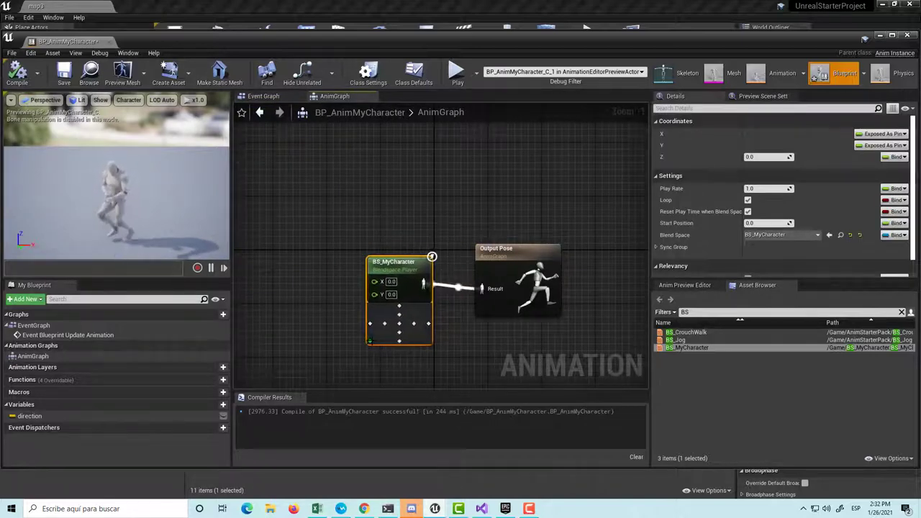
double_click(396, 263)
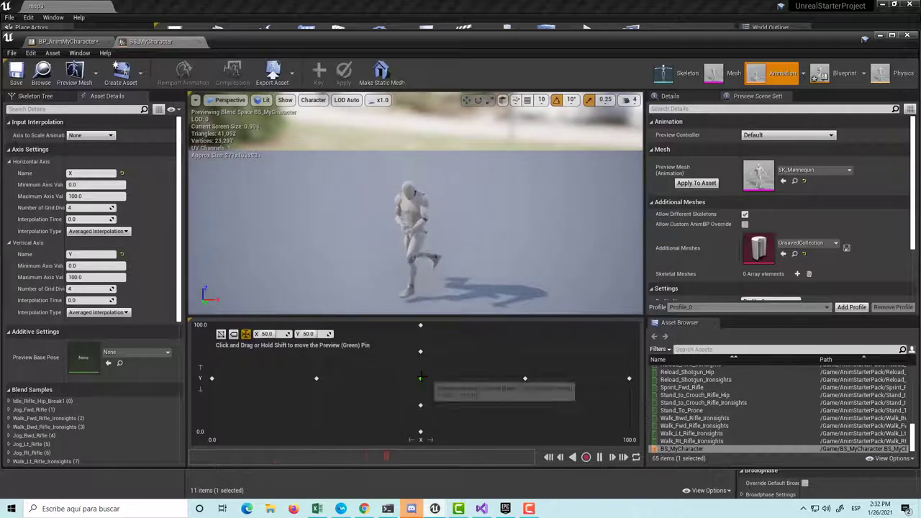
click(421, 377)
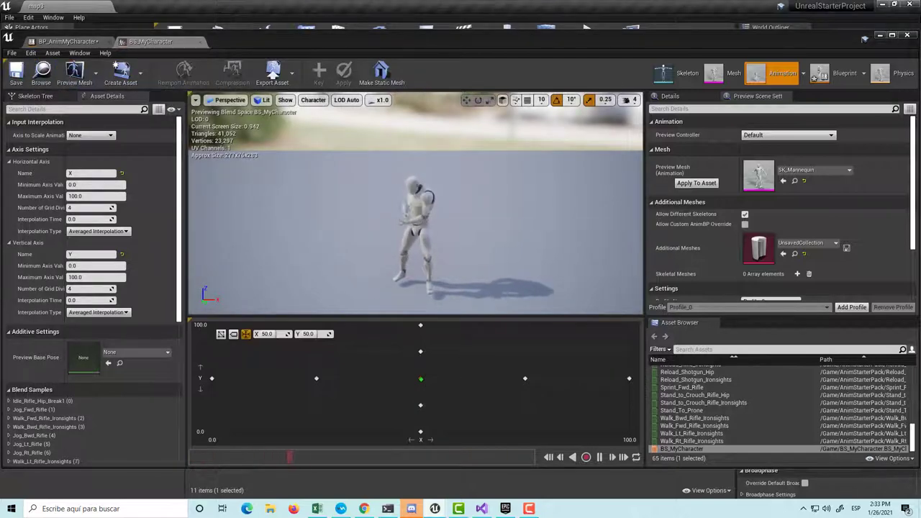
click(907, 34)
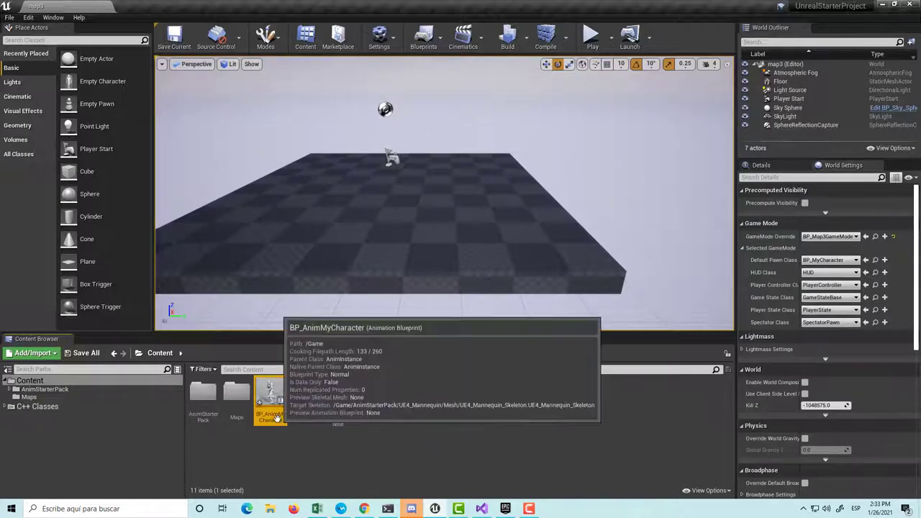
Step: Reopen BP_AnimMyCharacter and place a Direction getter to the left of the BS_MyCharacter node
double_click(281, 423)
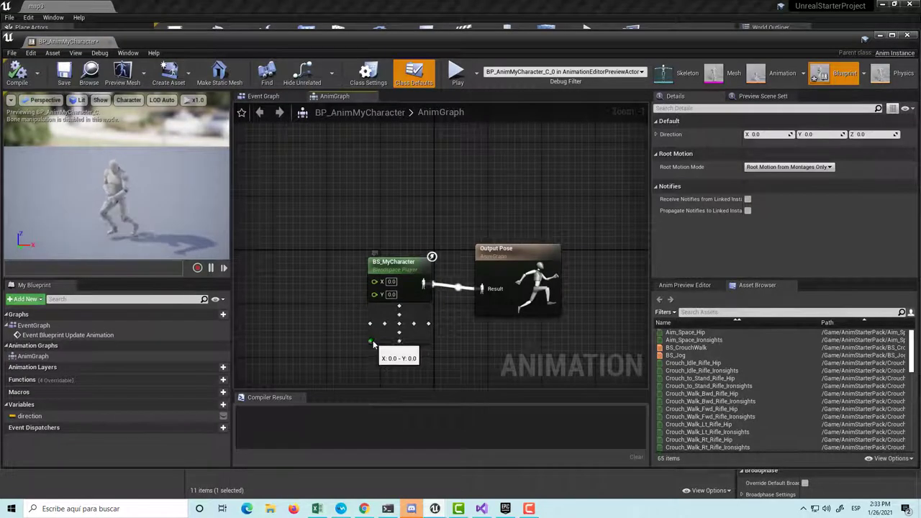
drag(373, 344, 367, 350)
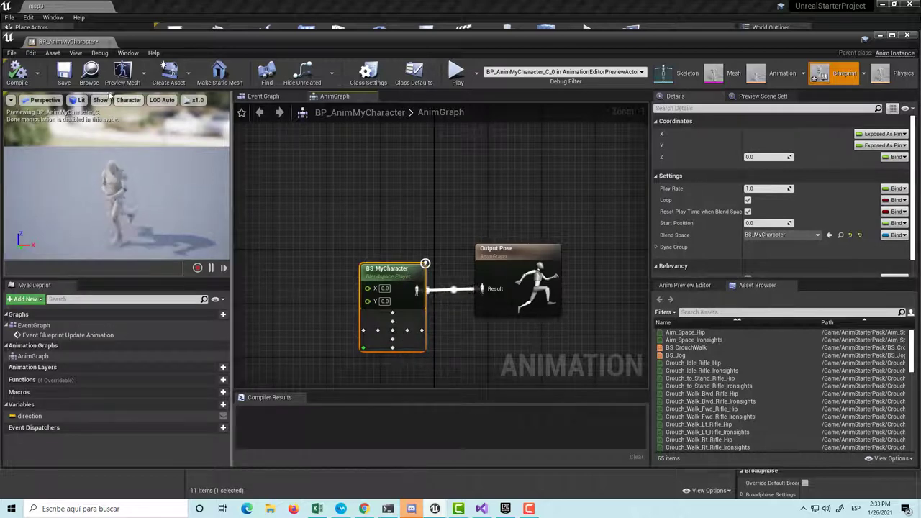
click(61, 72)
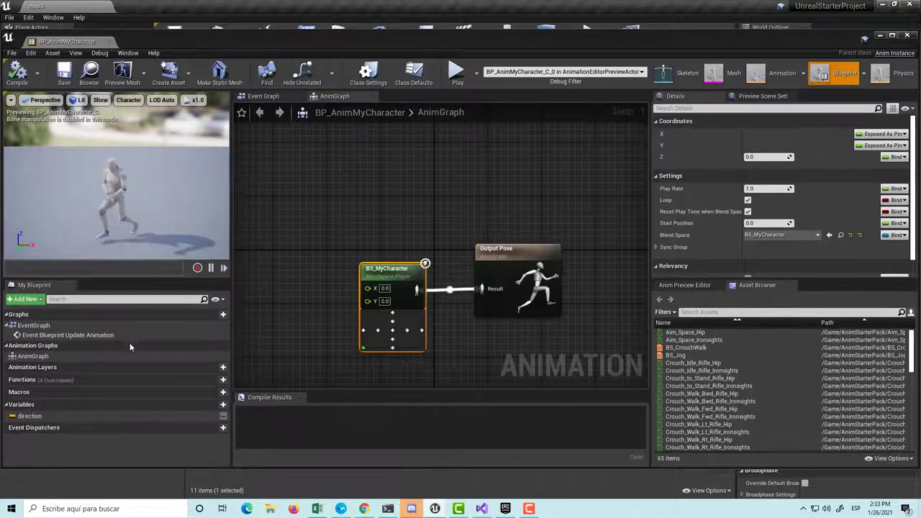
drag(62, 419, 280, 216)
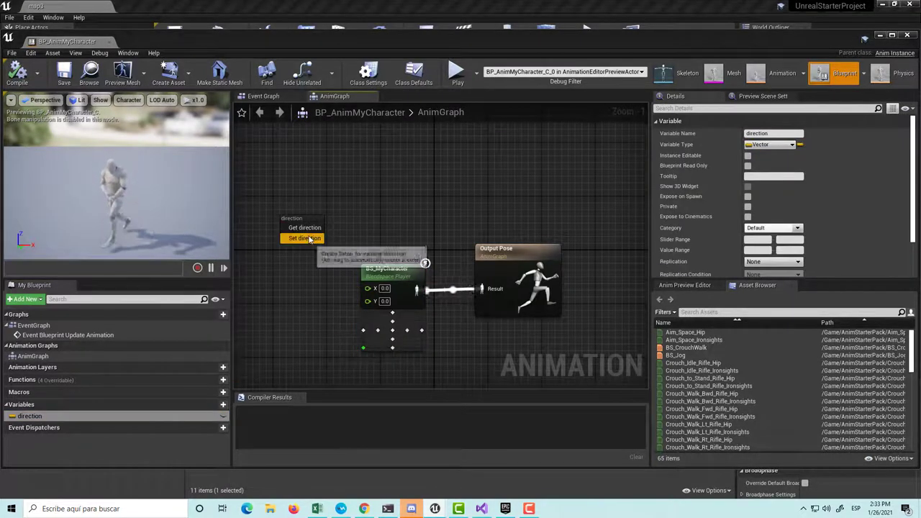
click(304, 228)
drag(283, 261, 300, 259)
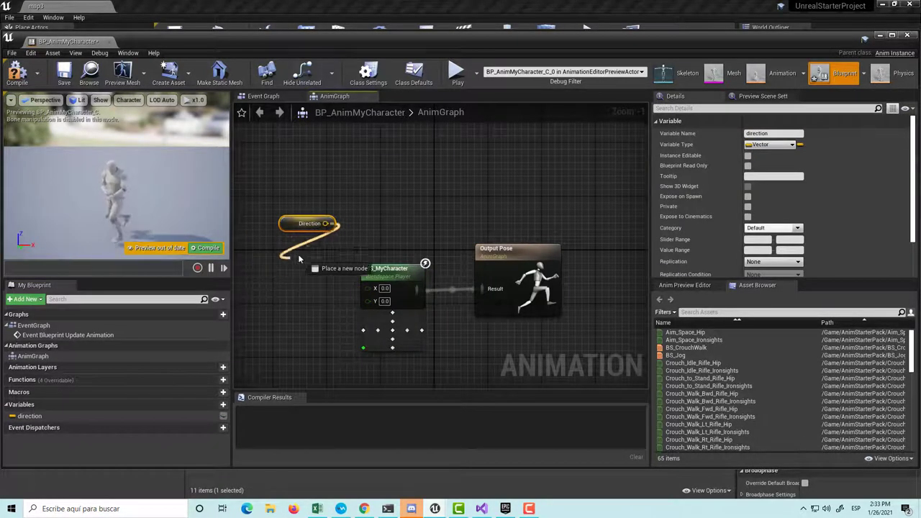
drag(337, 226, 252, 284)
click(331, 216)
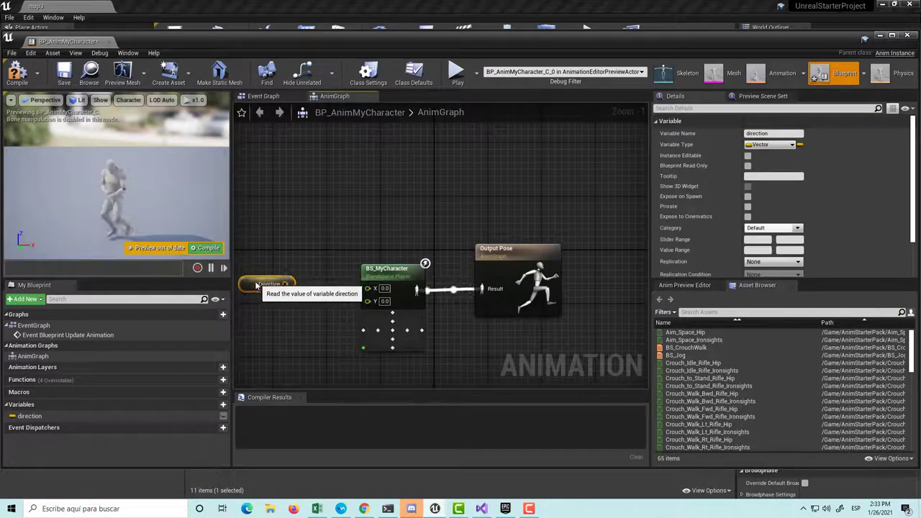
right_drag(336, 248, 411, 260)
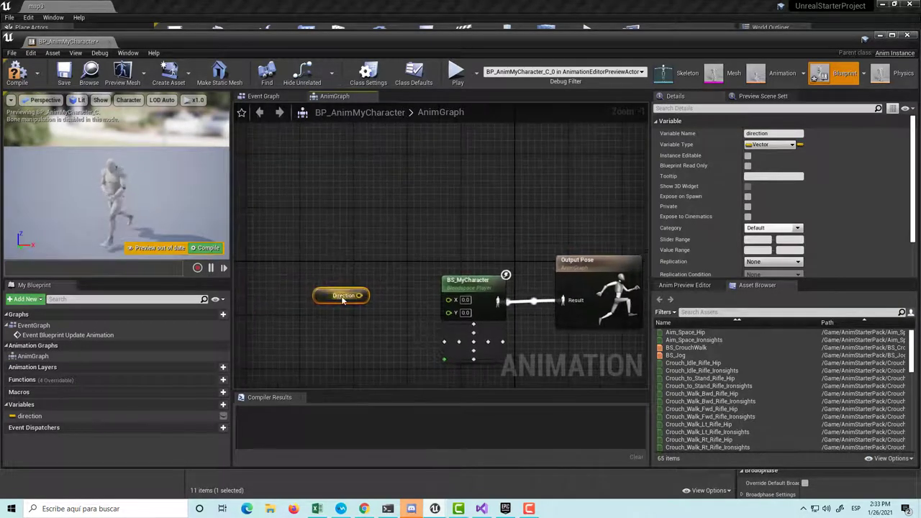
drag(325, 303, 283, 303)
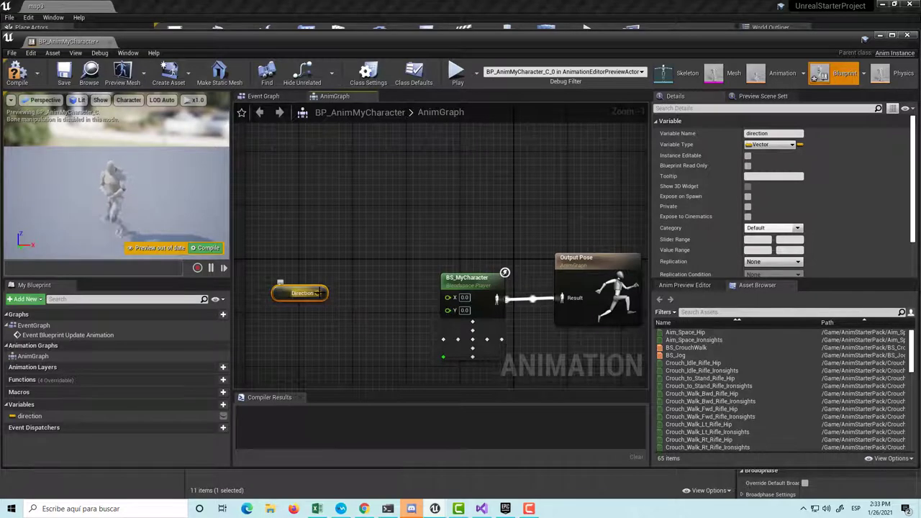
Step: Add a Break Vector node between Direction and BS_MyCharacter, wire Direction into it, and compile
drag(356, 310, 353, 306)
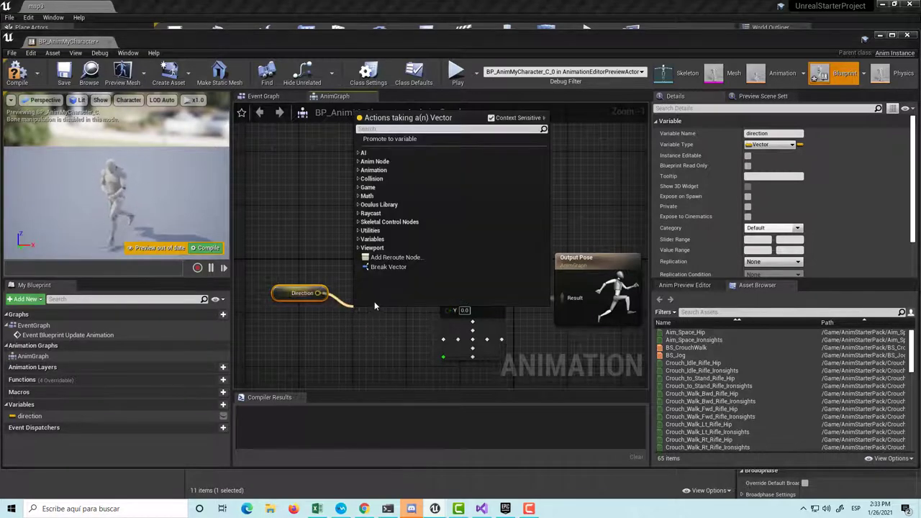
key(Escape)
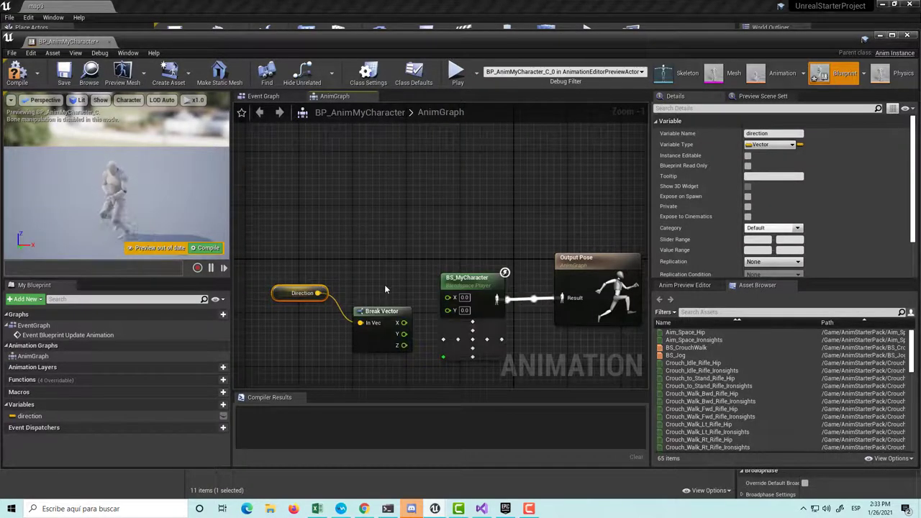
drag(373, 311, 367, 279)
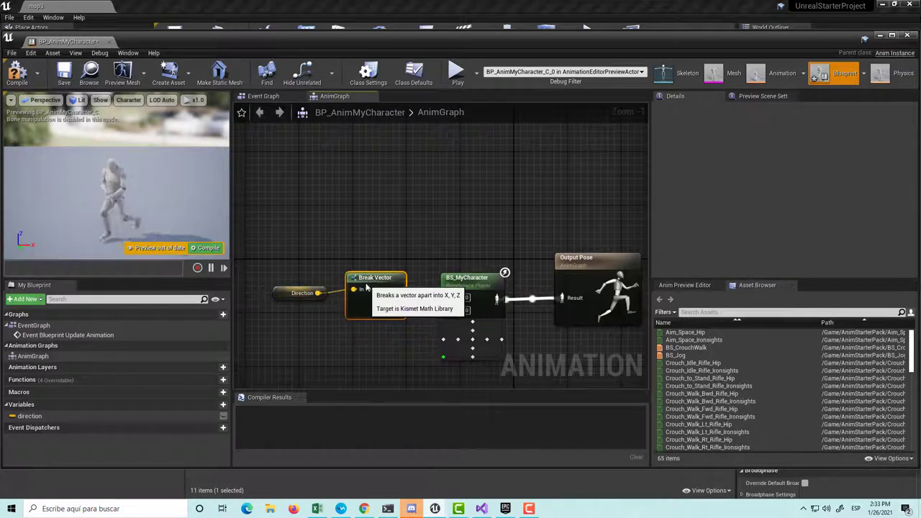
drag(291, 297, 364, 291)
key(Escape)
drag(285, 294, 270, 298)
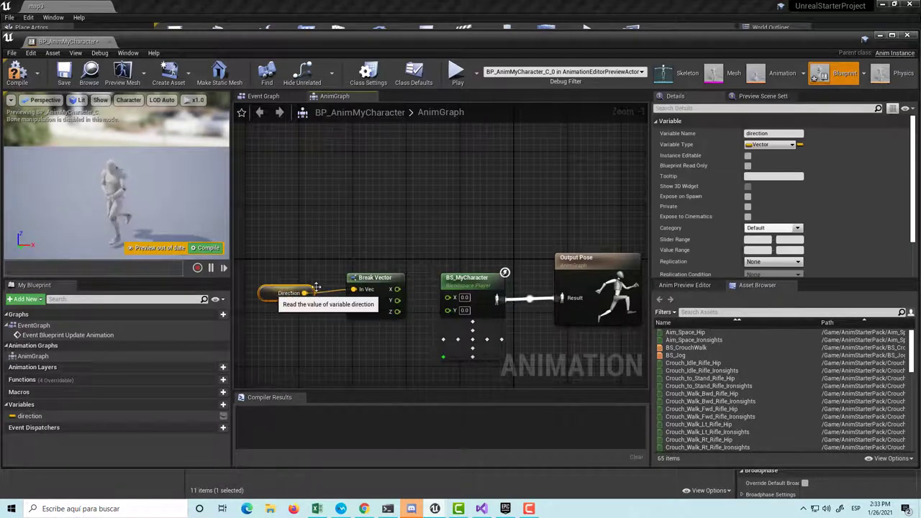
click(354, 286)
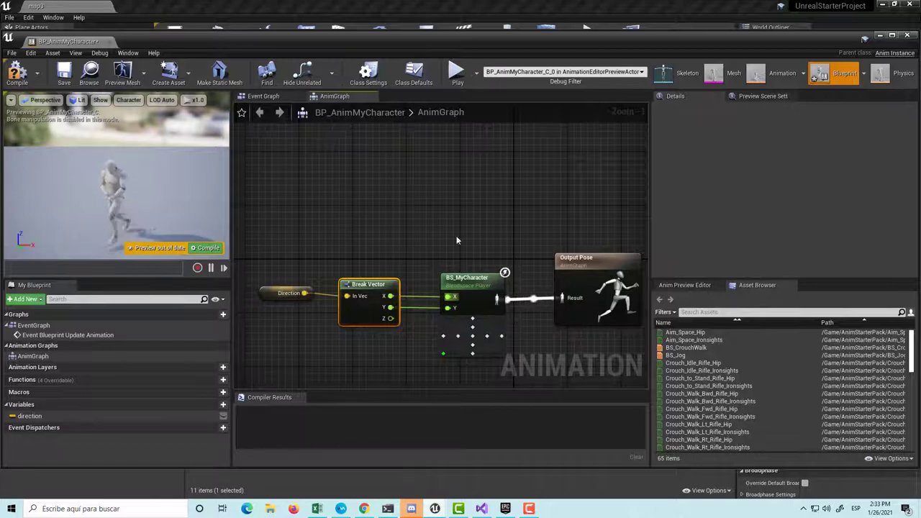
click(20, 72)
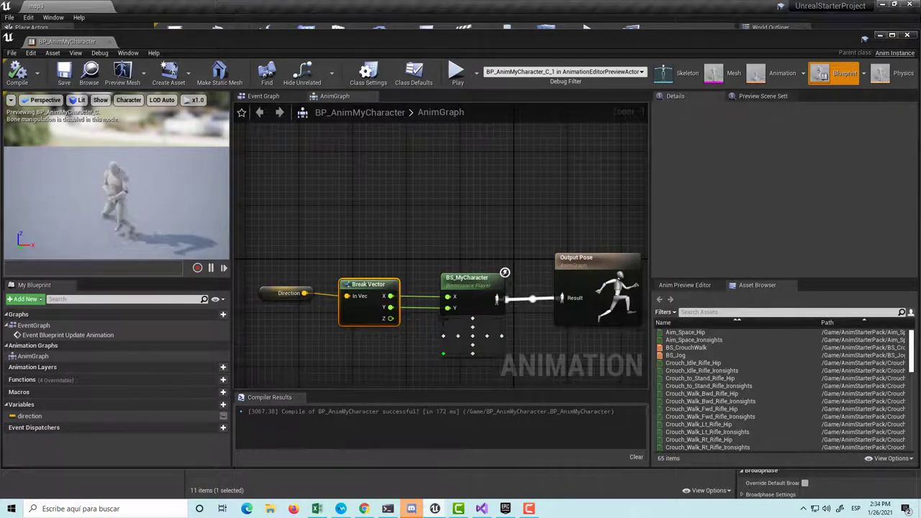
Step: Close the animation blueprint, recompile the project, and run a brief play test of map3
click(907, 35)
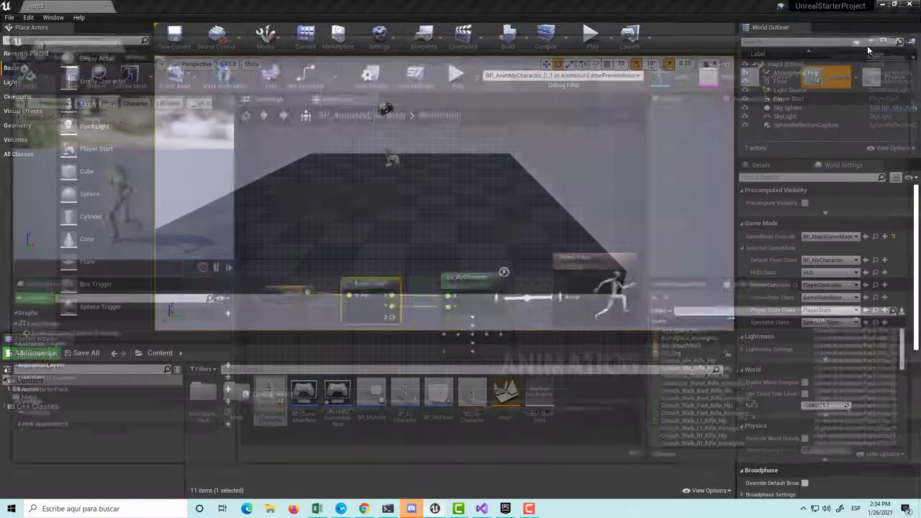
click(546, 36)
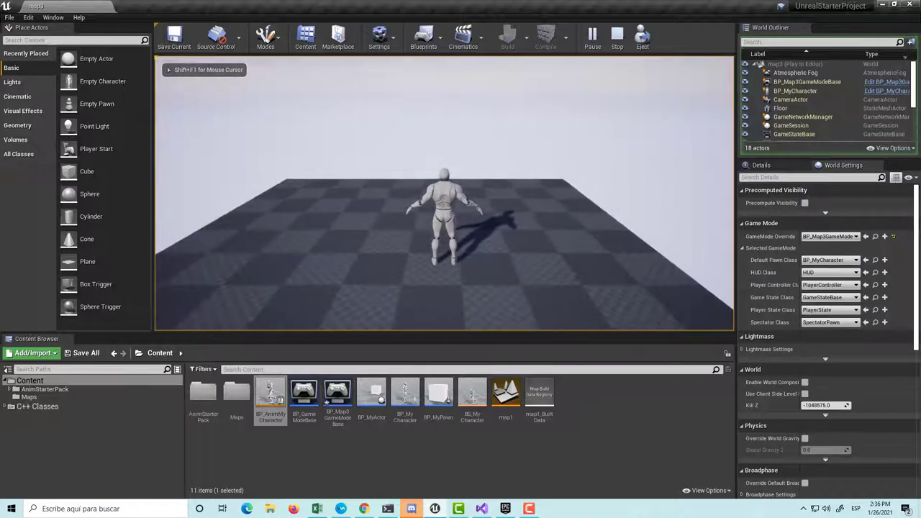
key(Escape)
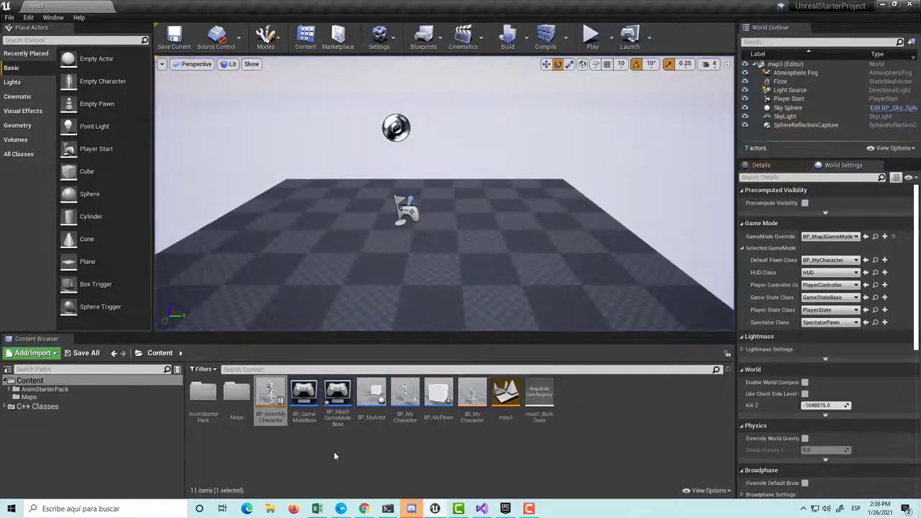
Step: Set BP_MyCharacter's Mesh to Use Animation Blueprint with Anim Class BP_AnimMyCharacter_C, then compile and save
double_click(406, 417)
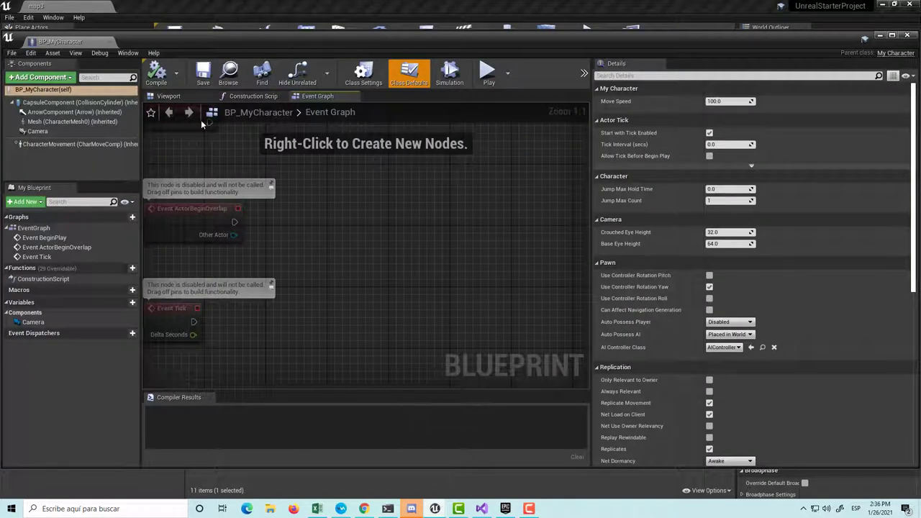
click(180, 98)
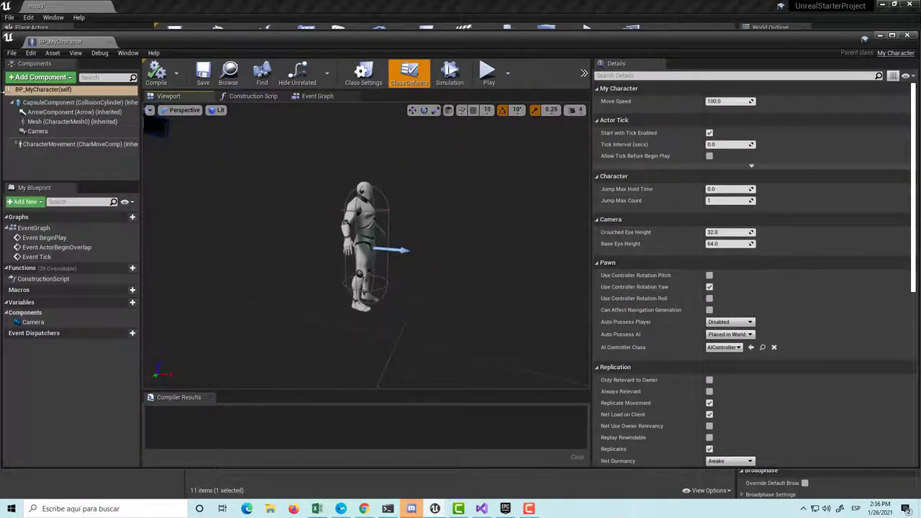
click(72, 122)
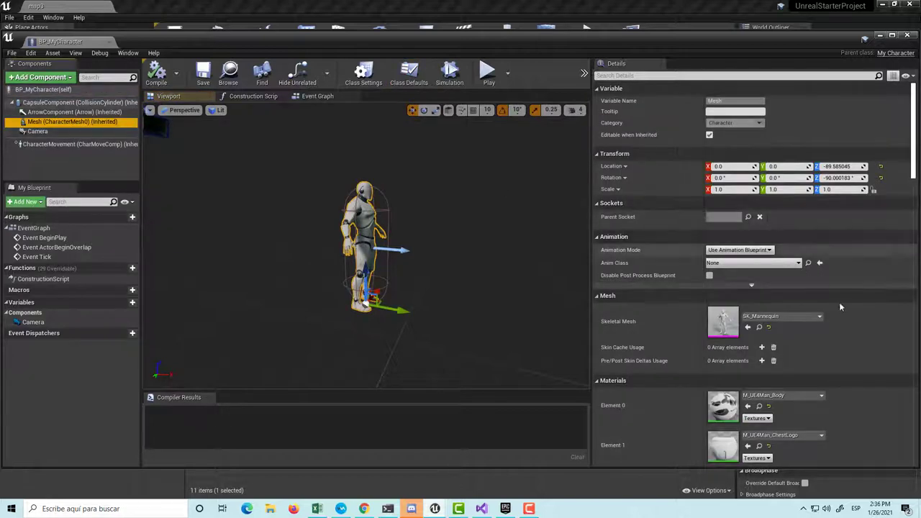
scroll(851, 324, down, 2)
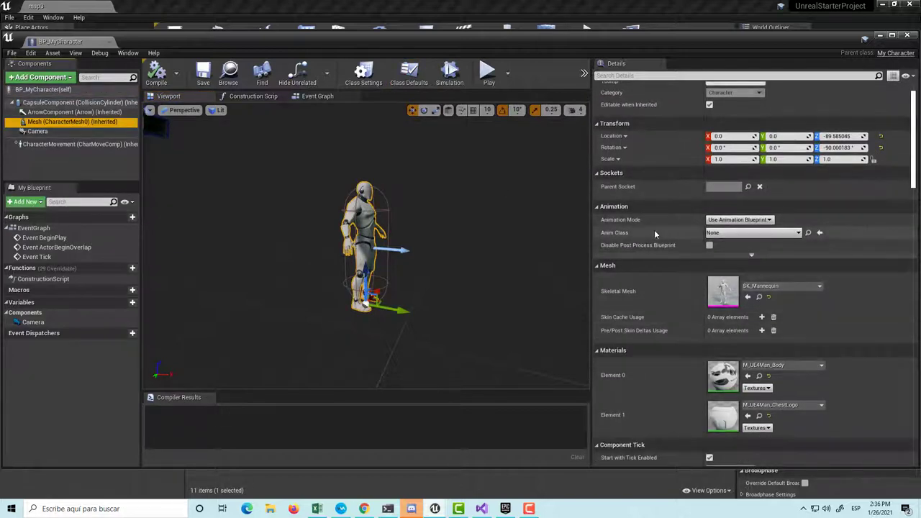
click(740, 220)
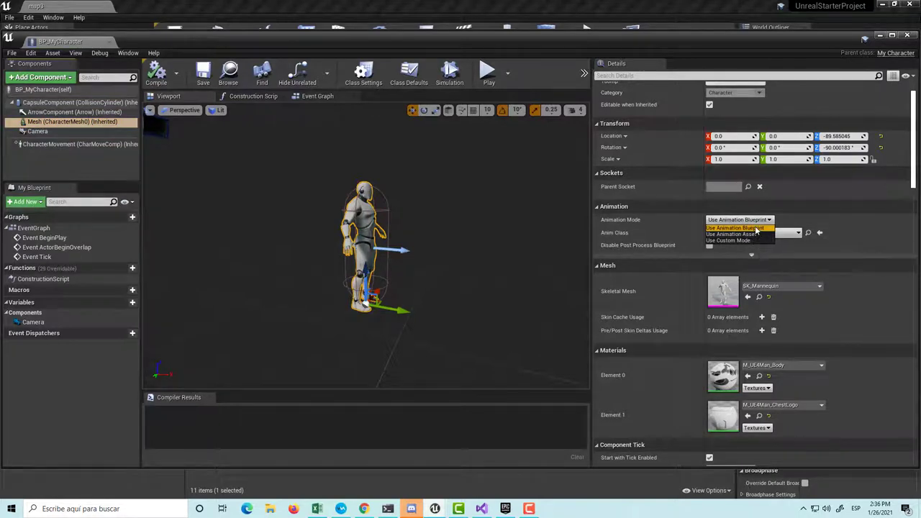
click(755, 229)
click(749, 234)
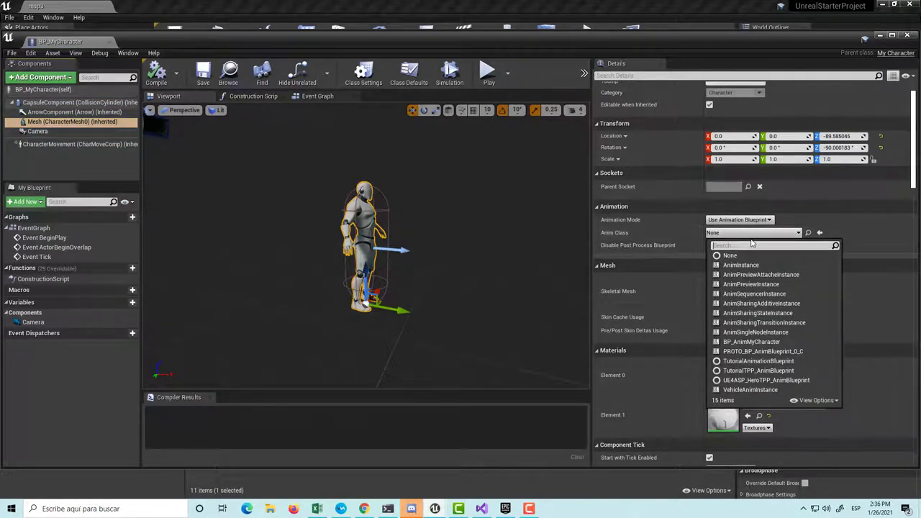
text(bp)
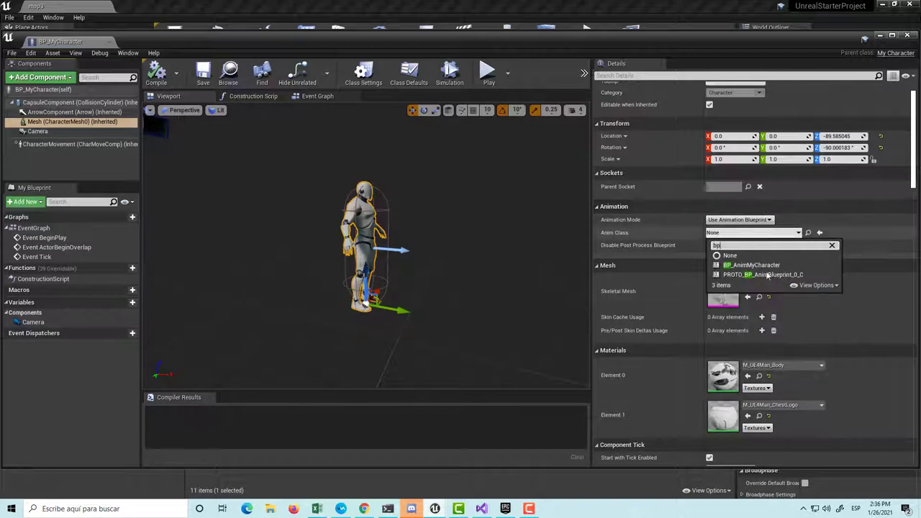
click(767, 267)
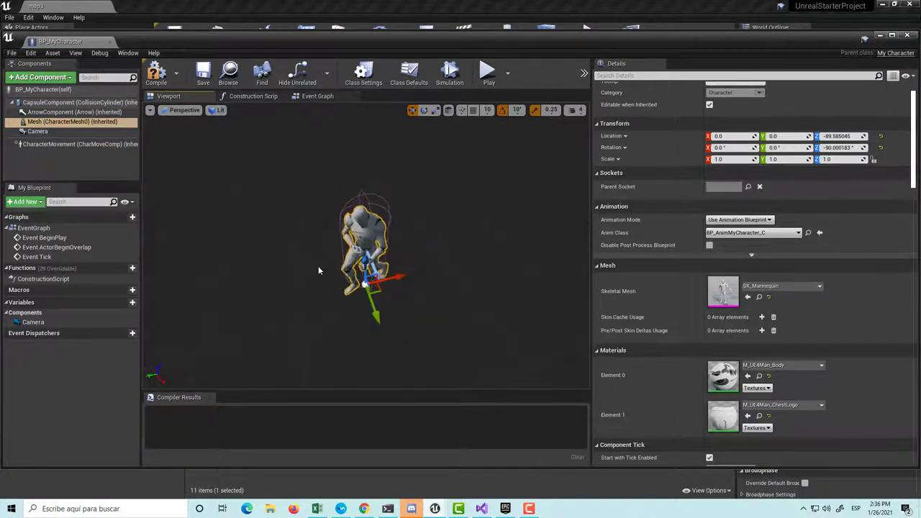
click(154, 74)
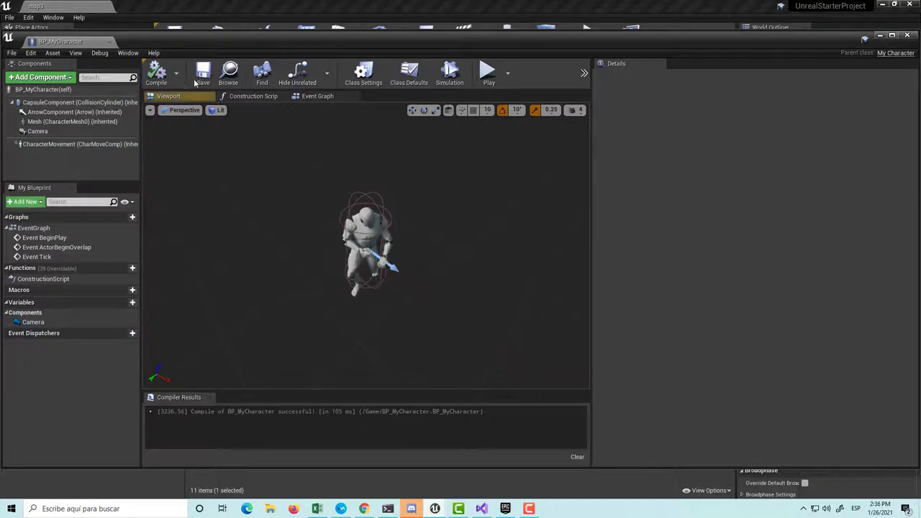
click(203, 72)
Step: Close BP_MyCharacter, recompile, and run the character forward with W in Play mode before stopping
click(908, 35)
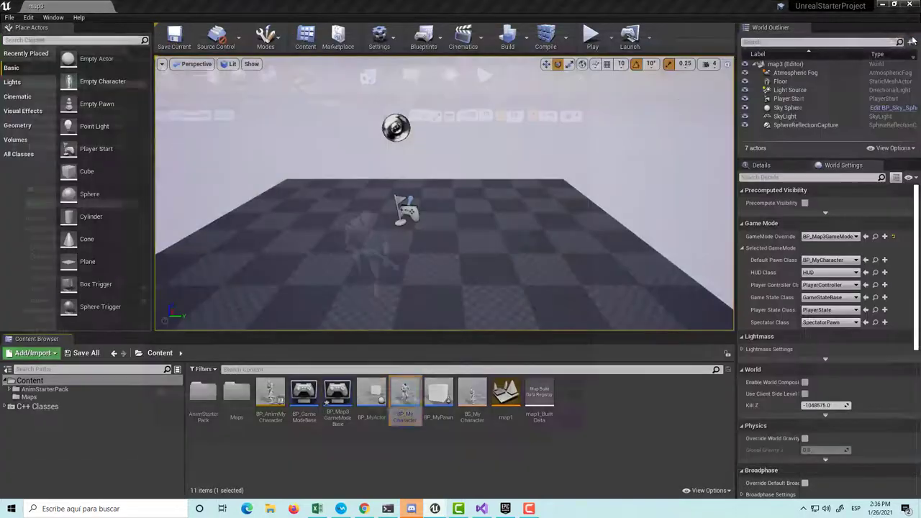
scroll(520, 166, down, 3)
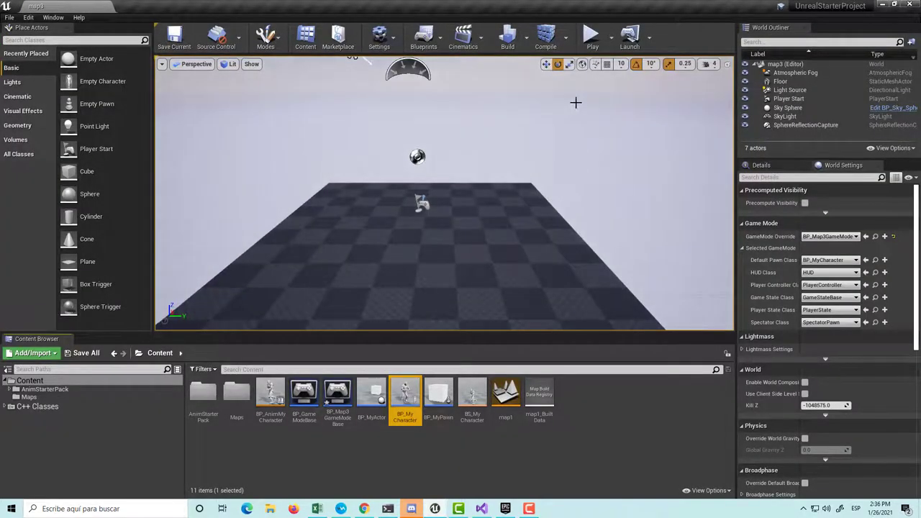
click(546, 35)
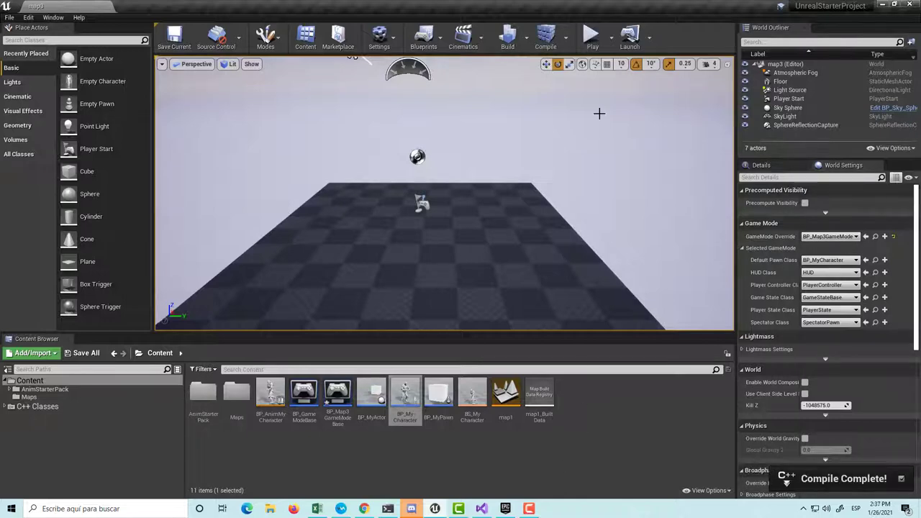
click(593, 45)
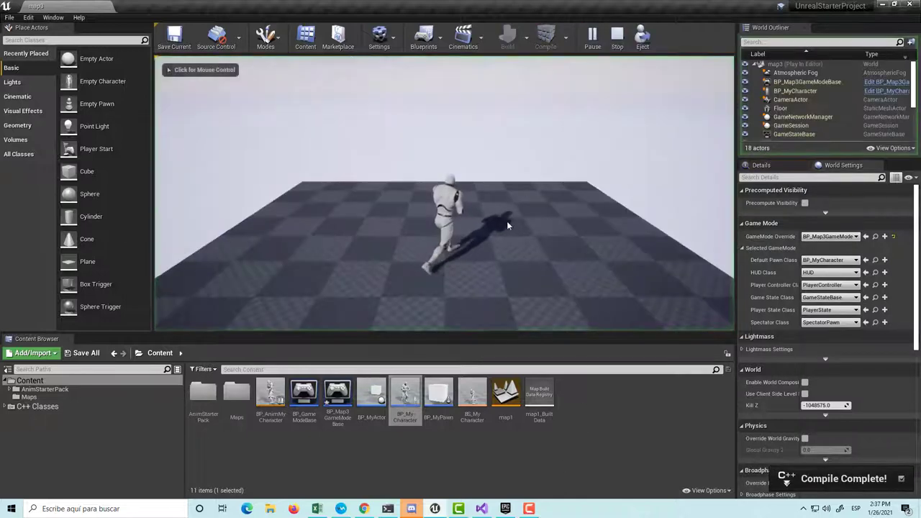
key(w)
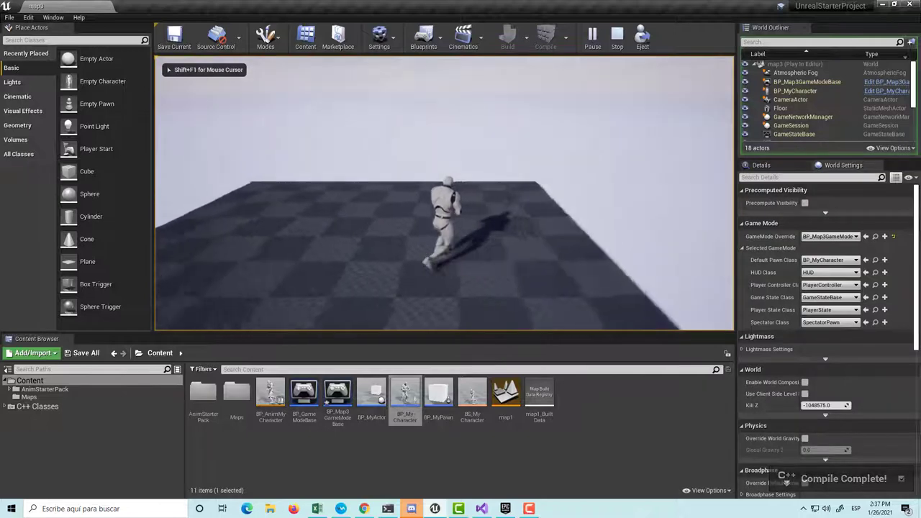
key(w)
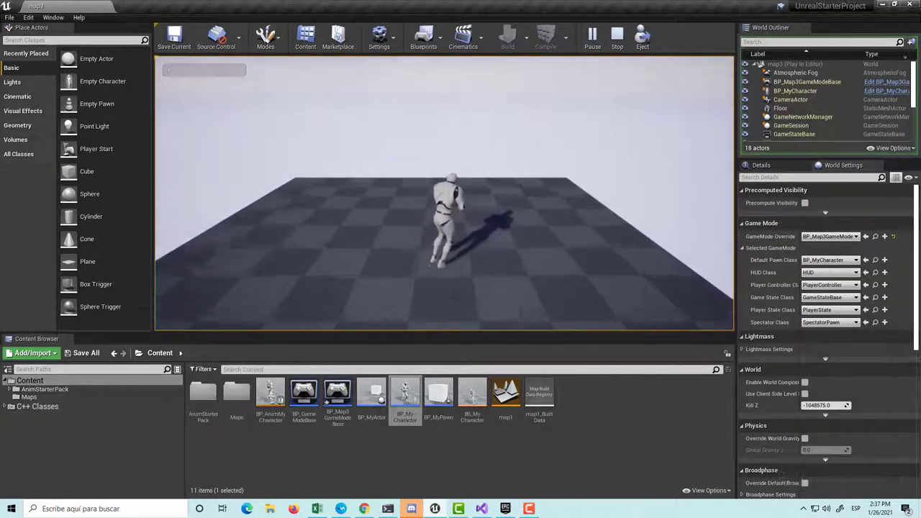
key(w)
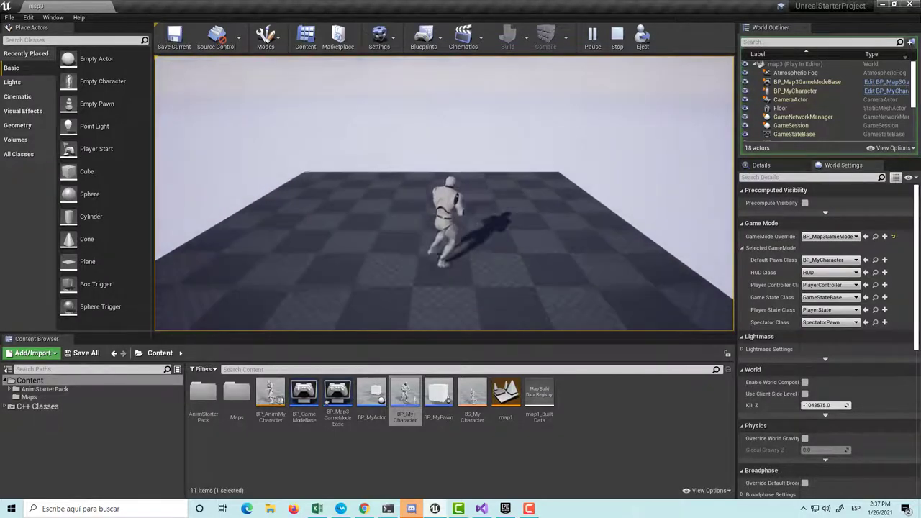
key(Escape)
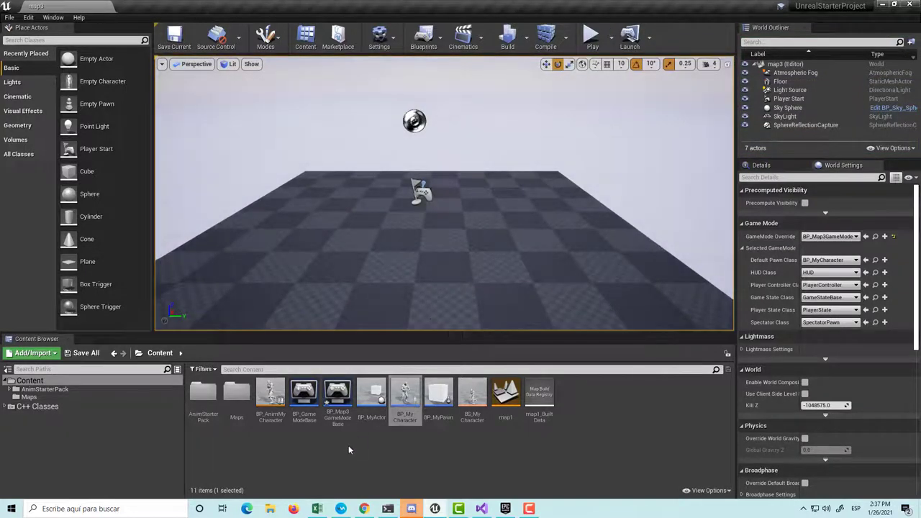
Step: Open BP_AnimMyCharacter and double-click its BS_MyCharacter node to edit the blend space
double_click(275, 421)
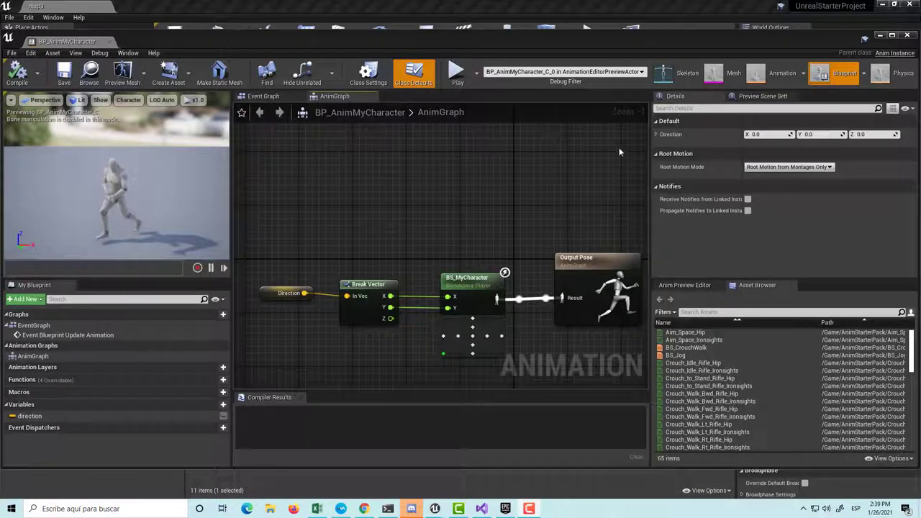
double_click(466, 291)
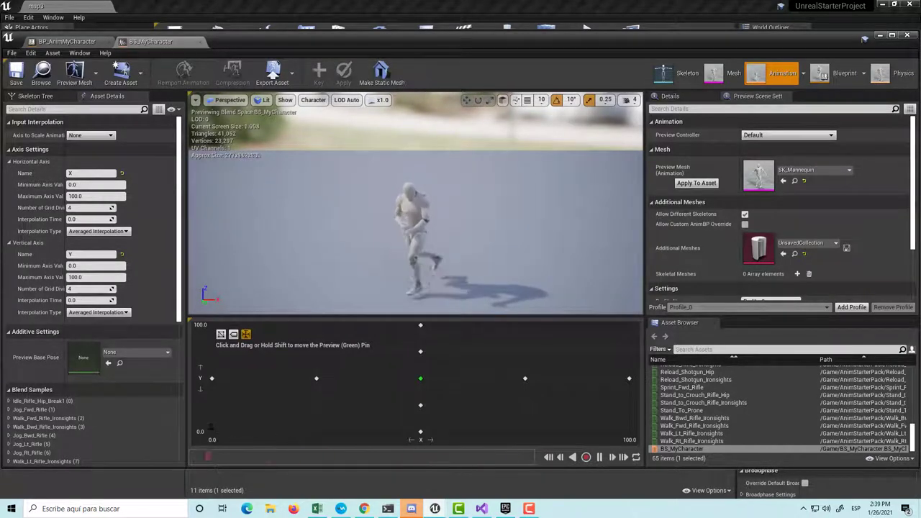
Step: Set the Horizontal and Vertical axis Minimum values of BS_MyCharacter to -100
click(97, 185)
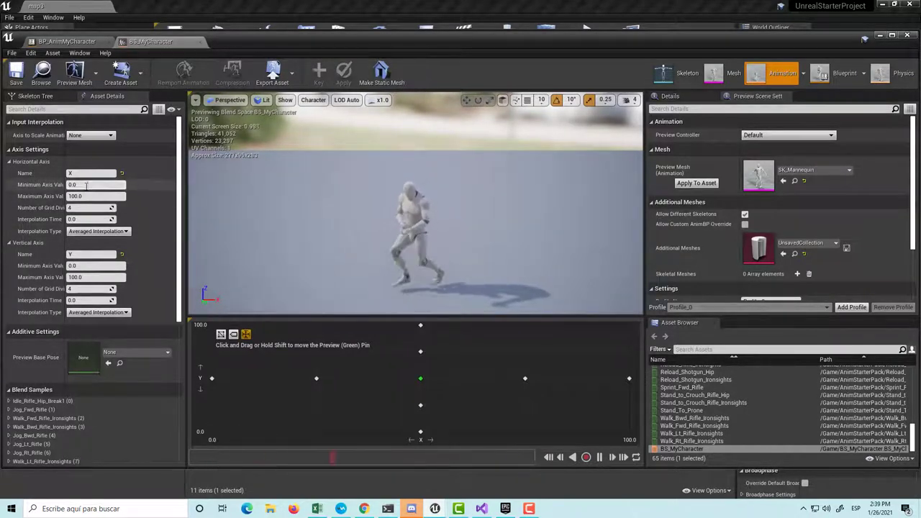
text(-100)
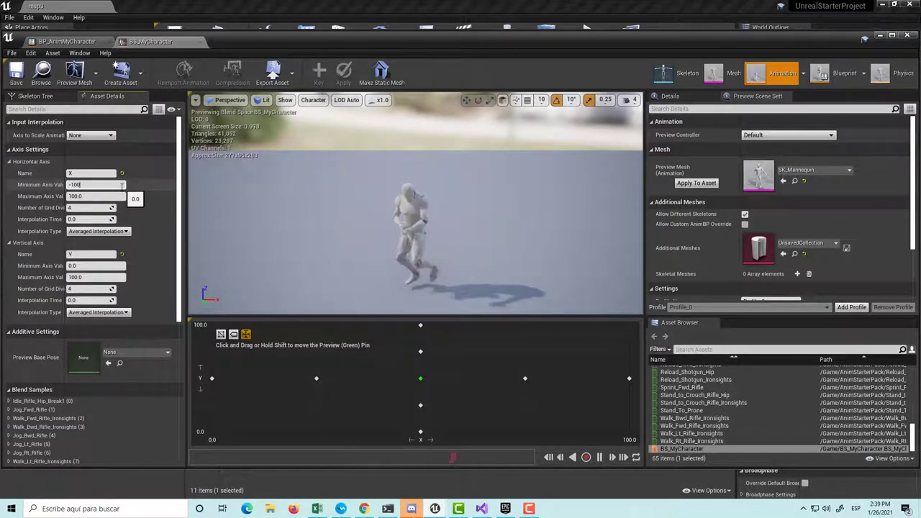
key(Return)
click(106, 266)
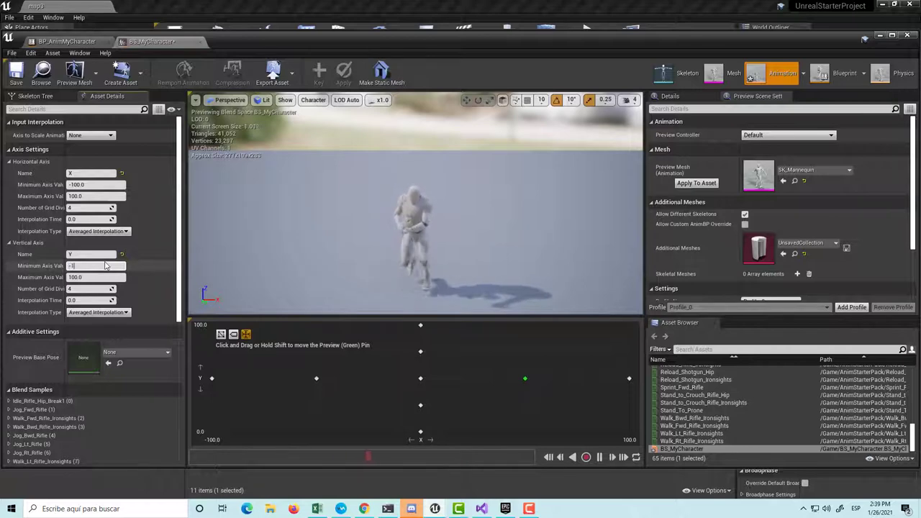
text(-100)
key(Return)
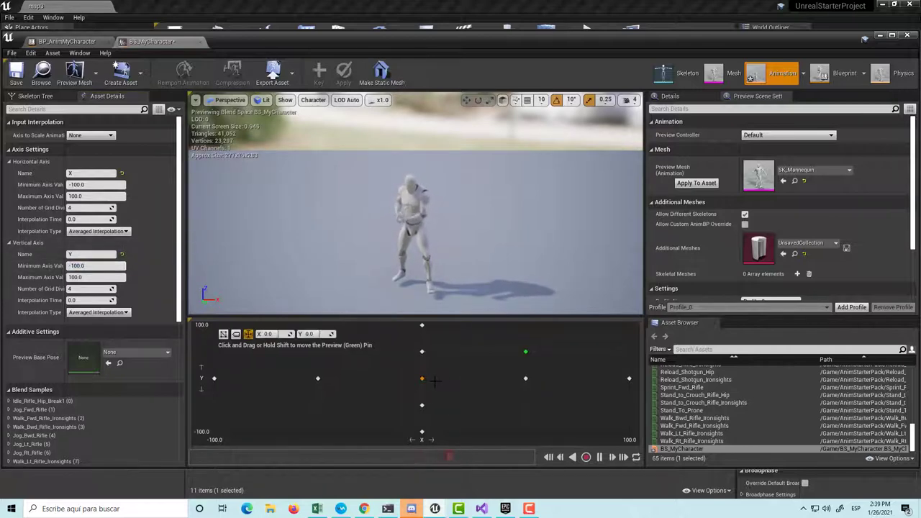
Step: Drag the preview point across the grid to test blending, save the blend space, and recompile
drag(525, 352, 215, 440)
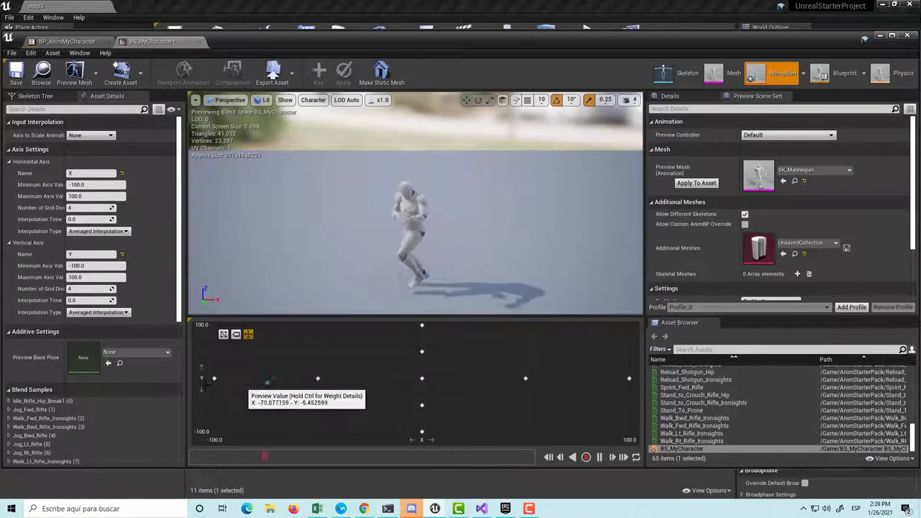
mouse_move(215, 440)
mouse_down()
mouse_move(436, 380)
mouse_move(421, 379)
mouse_up()
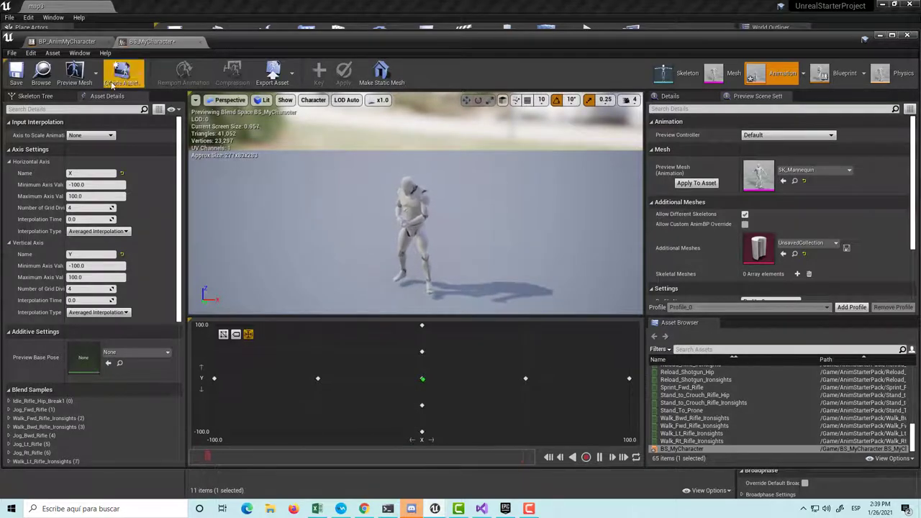
click(14, 79)
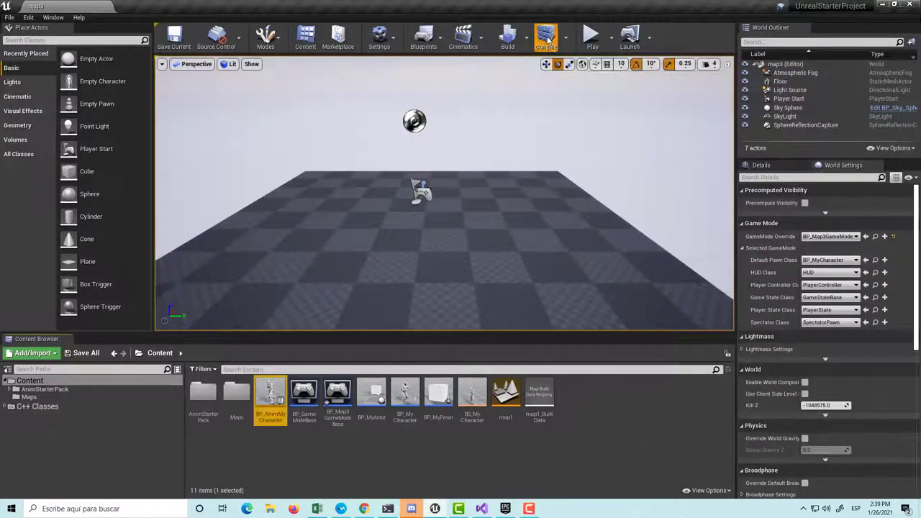
click(547, 36)
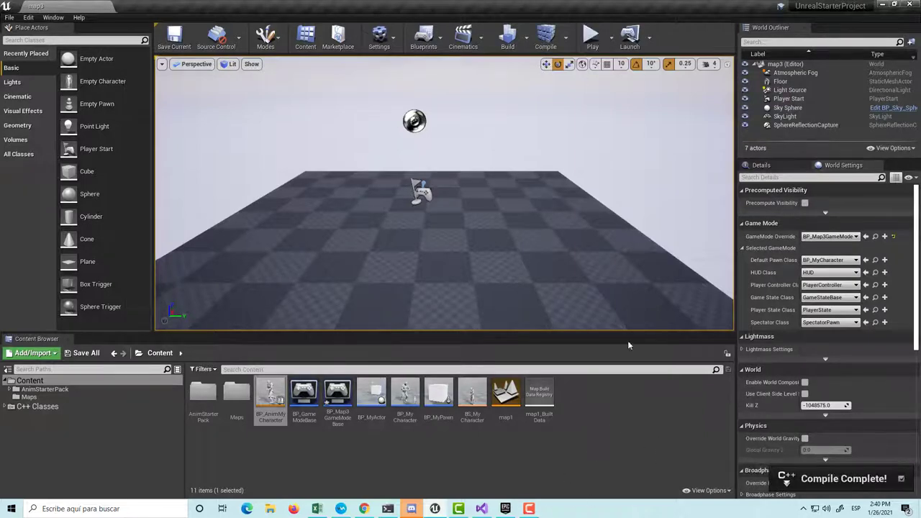
Step: Start a play session and run the character forward with W
click(590, 36)
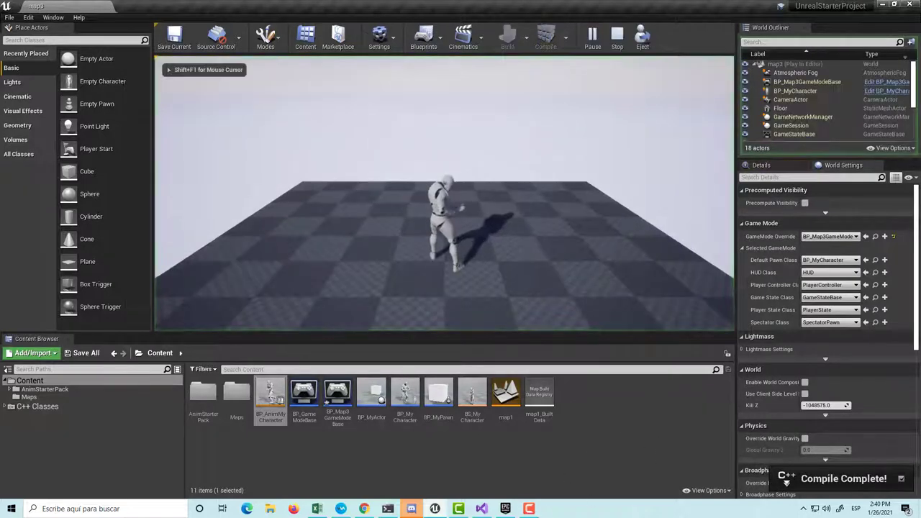
key(w)
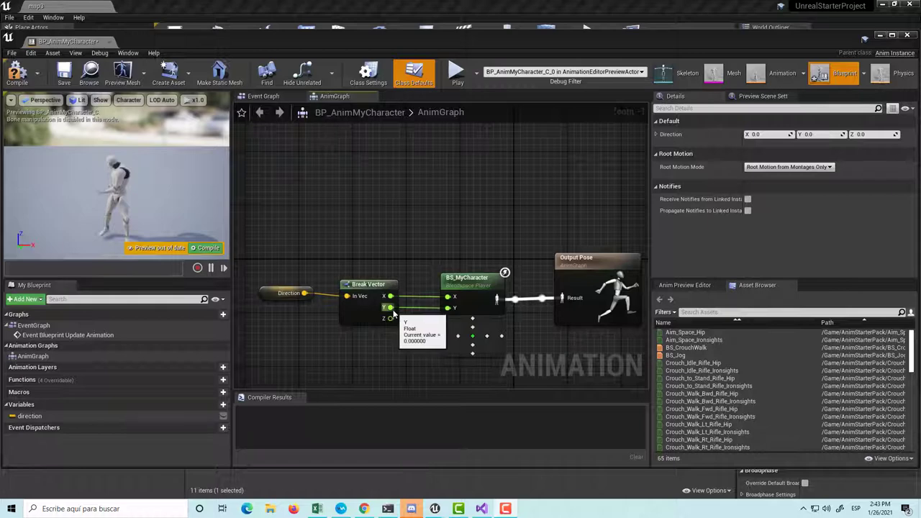
Step: Wire Break Vector Y into BS_MyCharacter X and X into Y, then compile, save, and close
mouse_move(389, 308)
mouse_down()
mouse_move(424, 248)
mouse_move(419, 268)
mouse_move(453, 305)
mouse_up()
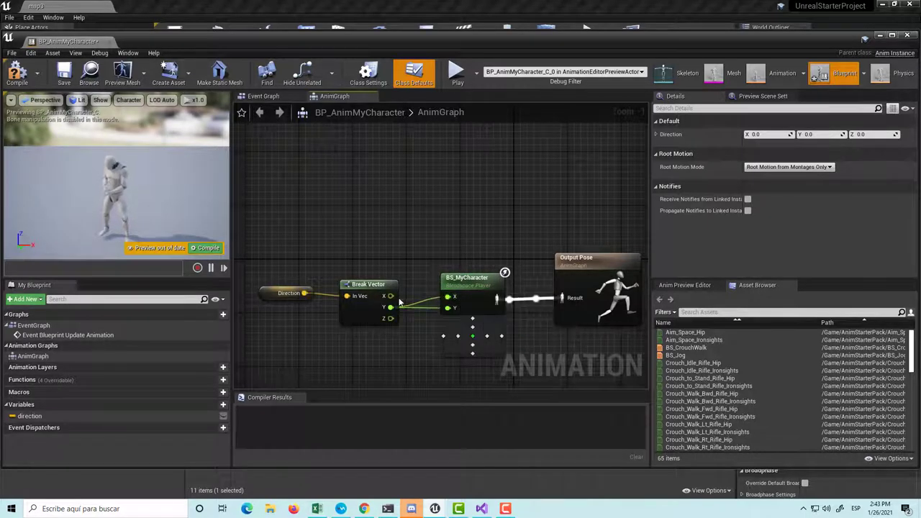
mouse_move(390, 295)
mouse_down()
mouse_move(422, 324)
mouse_move(452, 311)
mouse_up()
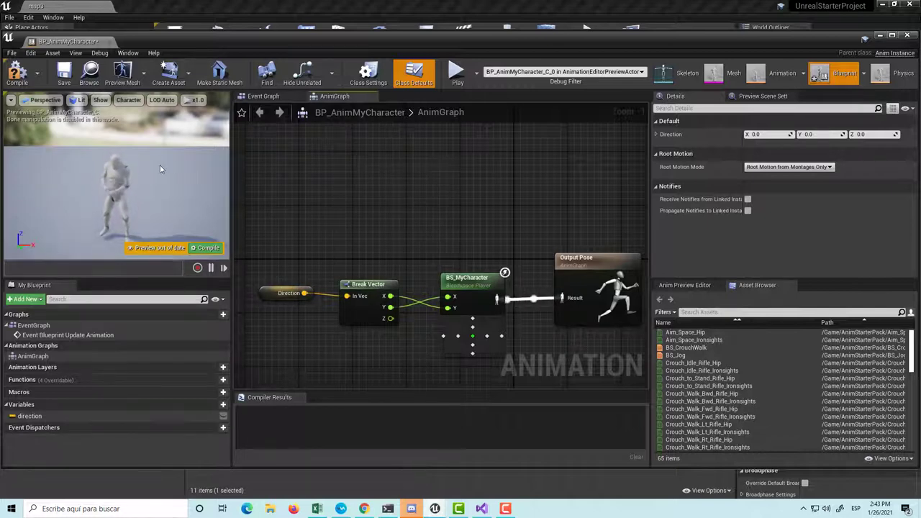
click(17, 72)
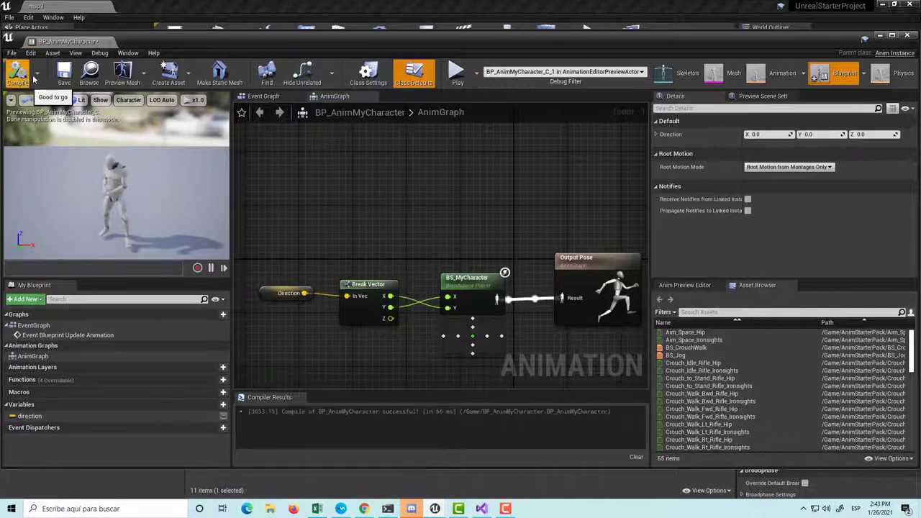
click(64, 81)
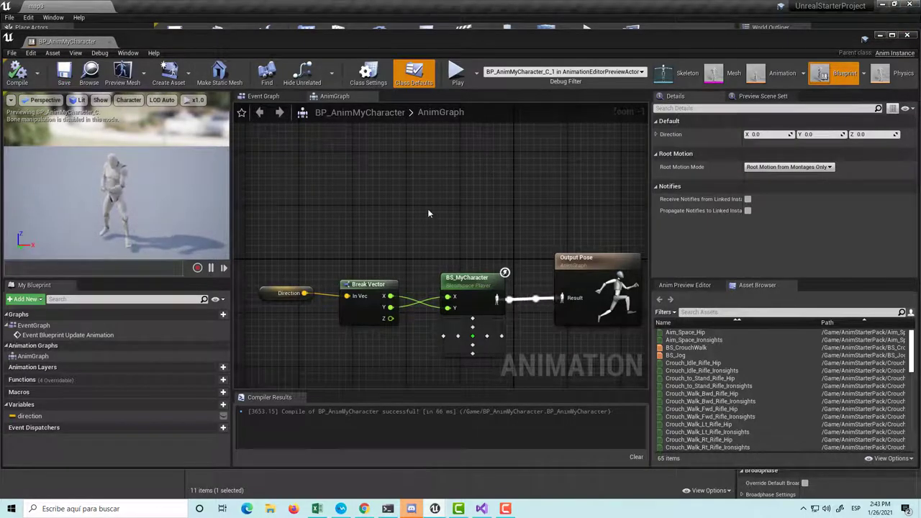
click(912, 33)
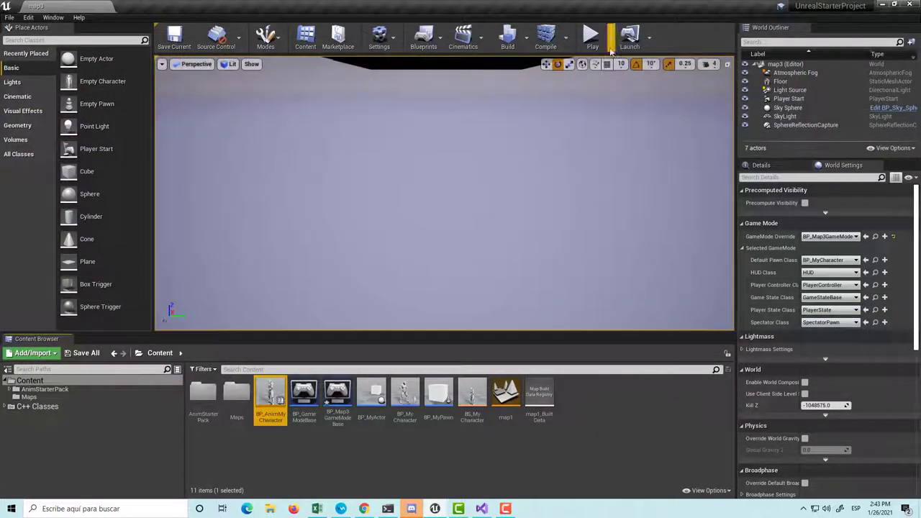
Step: Play map3 and run the mannequin forward and sideways to check the swapped-axis animation
click(590, 35)
click(536, 209)
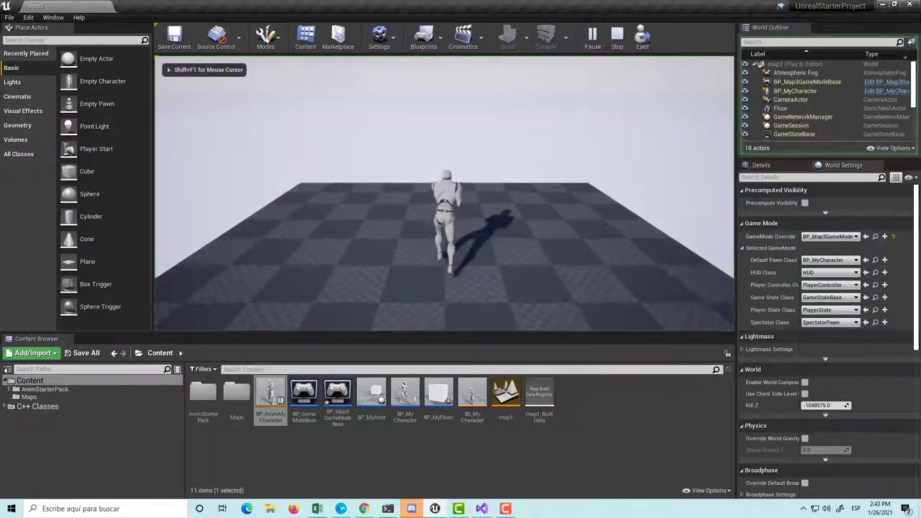
key(w)
key(a)
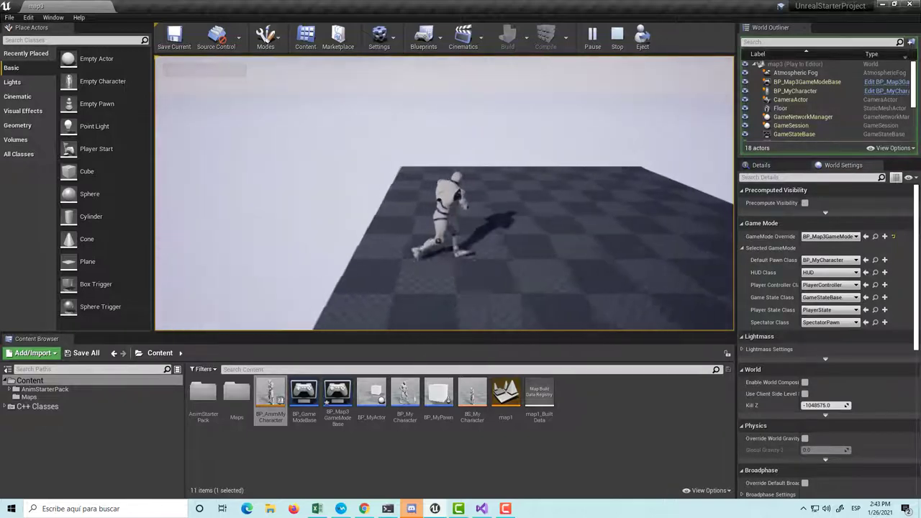
key(w)
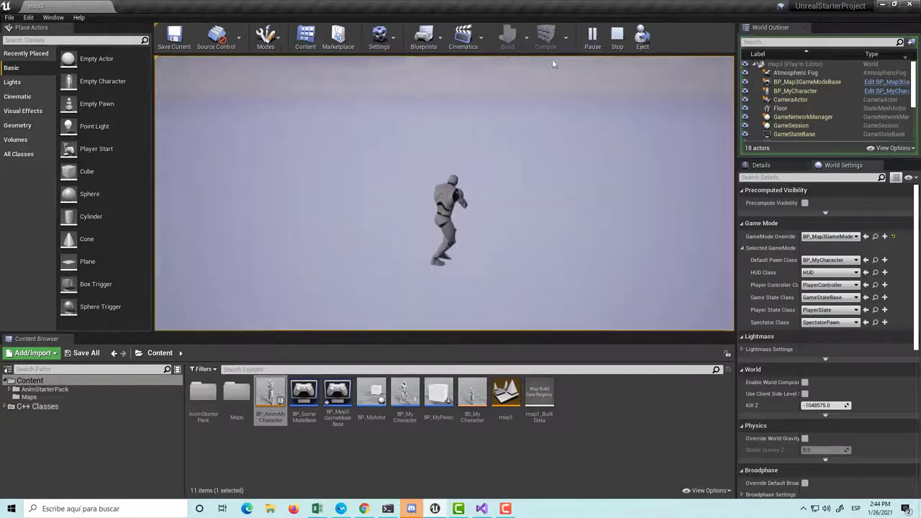
Step: Restart the play session from spawn and run the character forward again
key(Escape)
click(592, 40)
key(w)
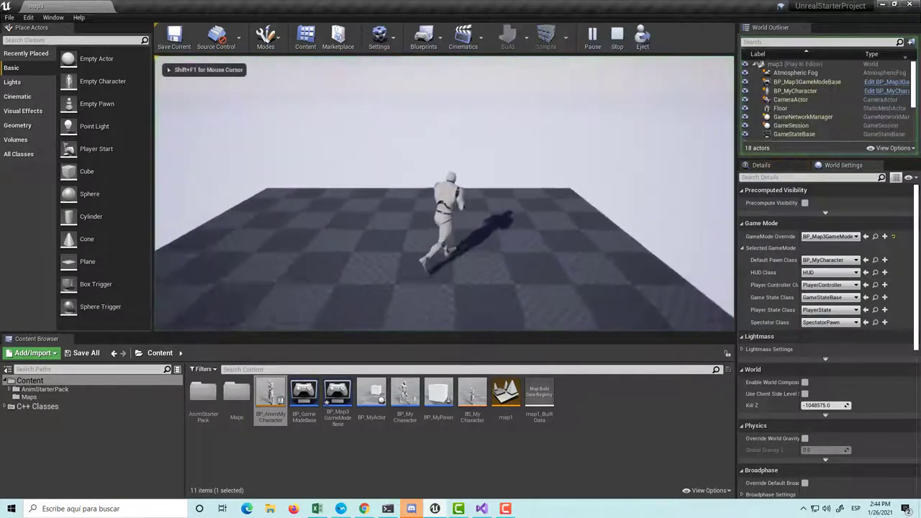